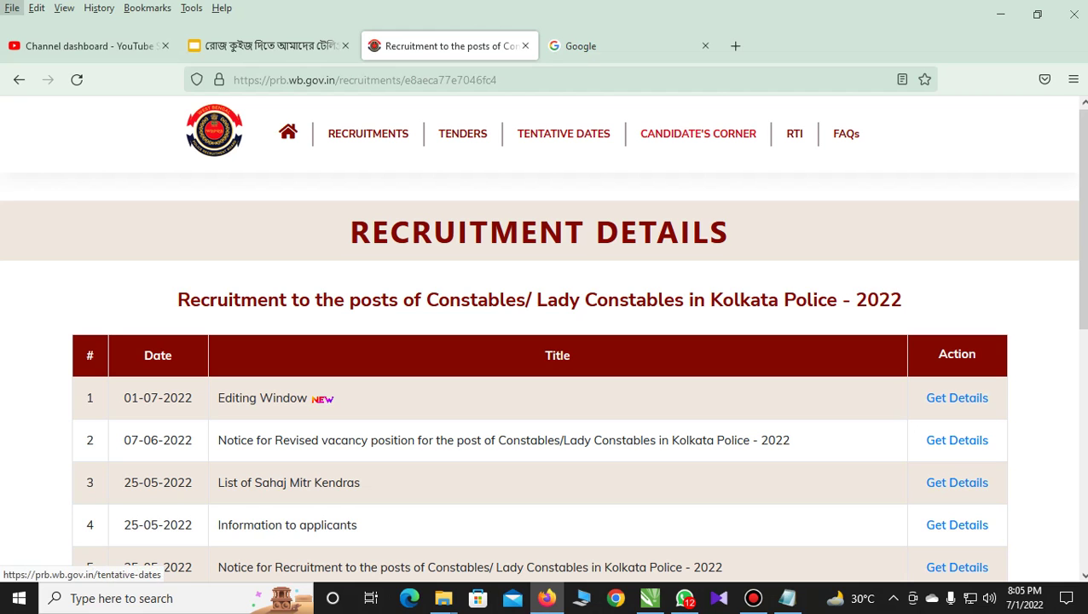
On the Google tab, search for 'wbpprb' using the top suggestion.
left_click(597, 46)
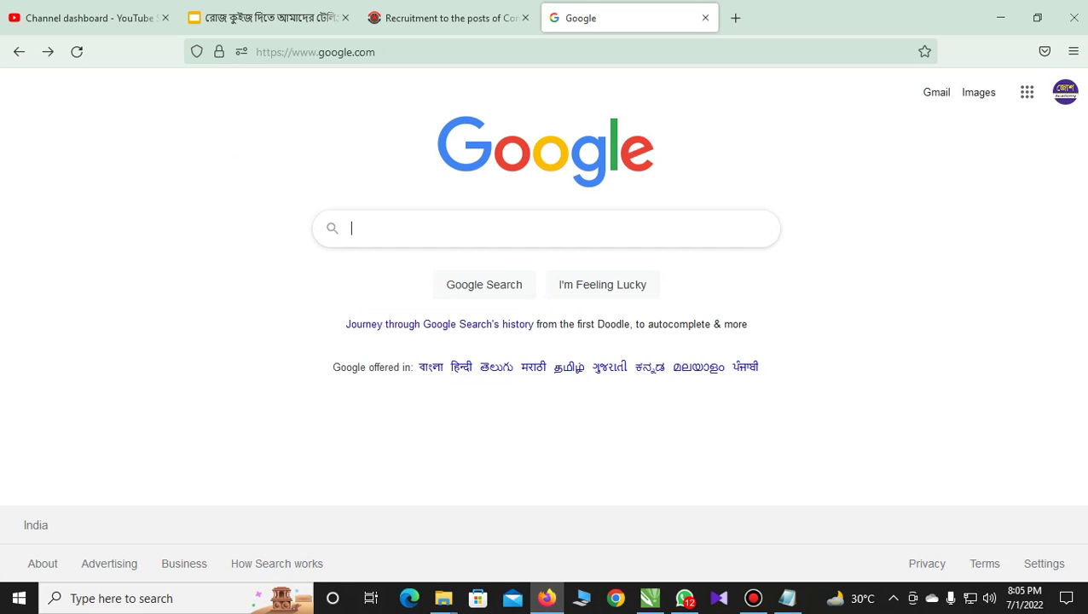
type("qw")
key("BackSpace")
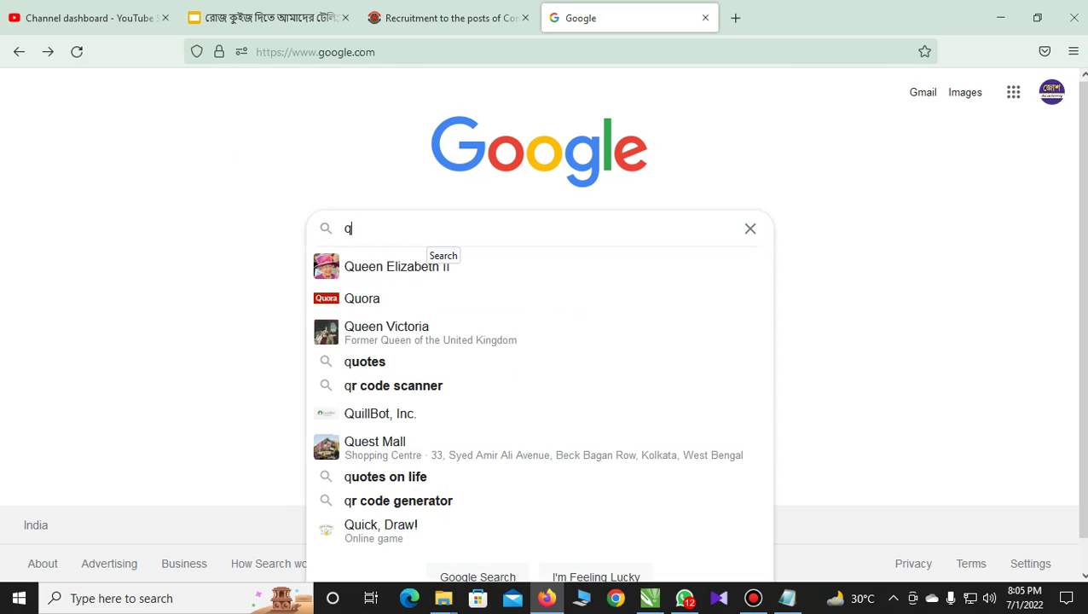
key("BackSpace")
type("wbp")
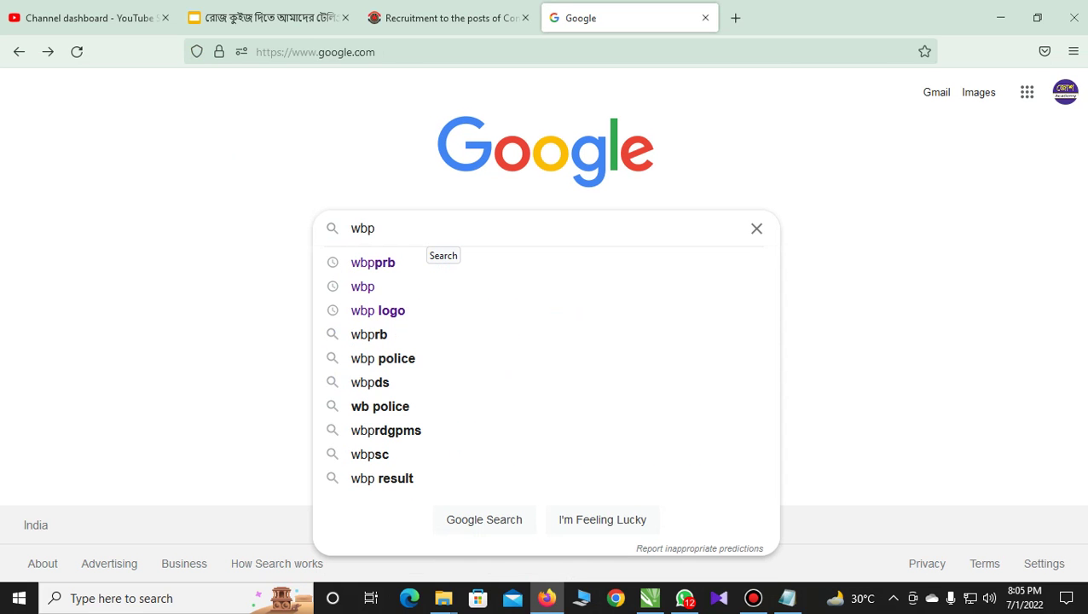
key("Down")
key("Return")
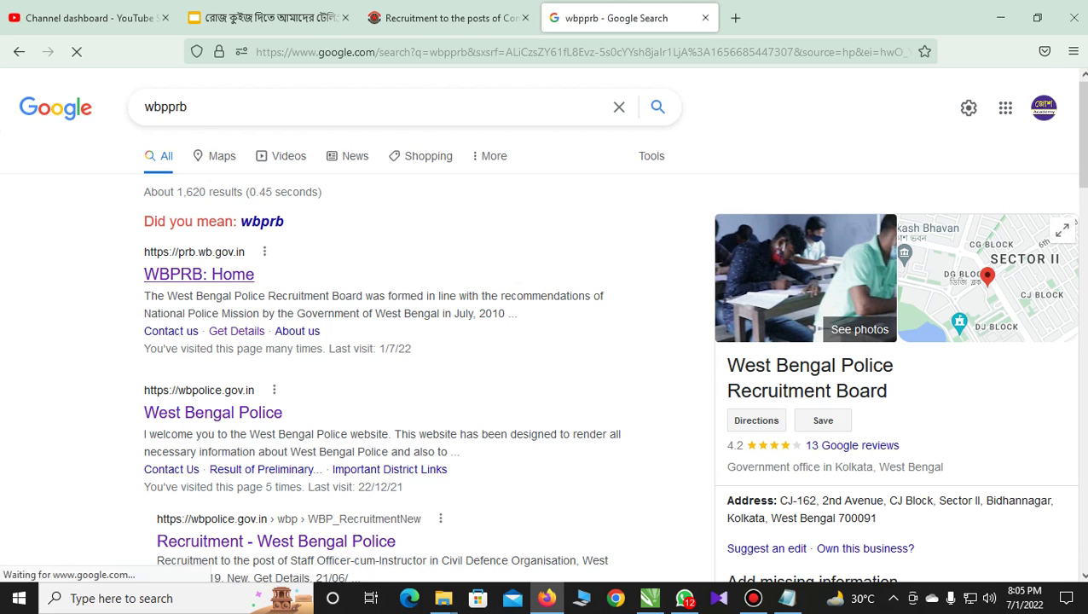
Open the WBPRB home page and its Kolkata Police Constables Editing Window notice.
left_click(199, 273)
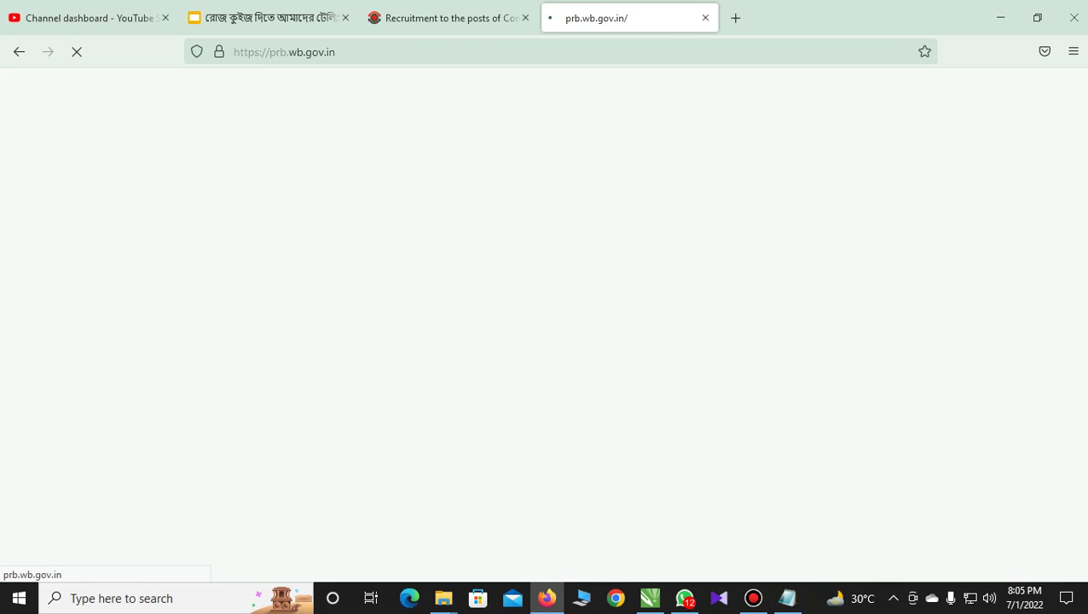
left_click(689, 9)
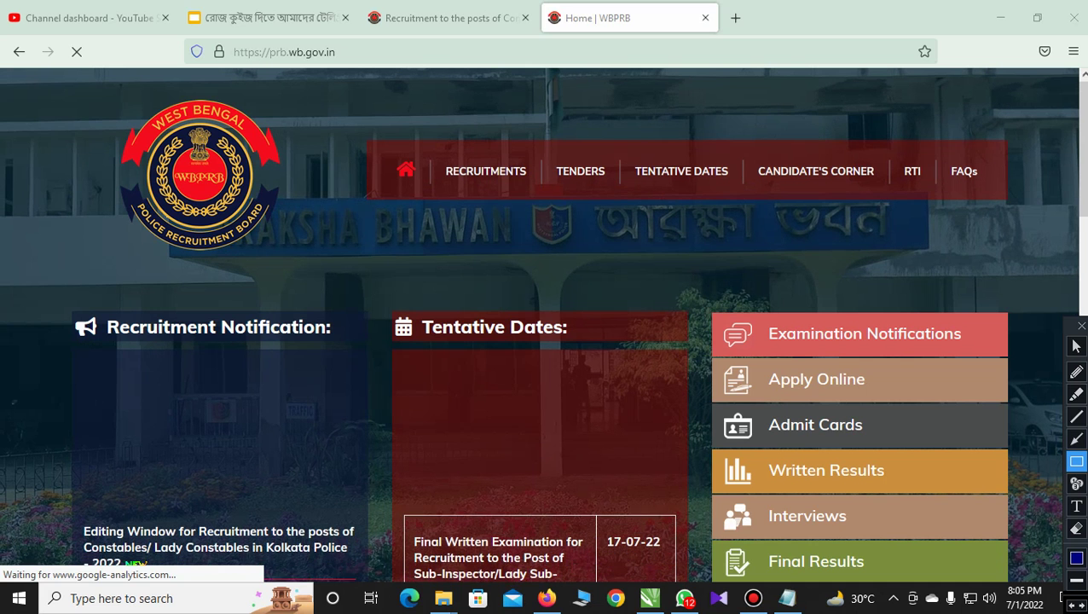
mouse_move(63, 453)
left_mouse_down()
mouse_move(151, 492)
mouse_move(380, 532)
left_mouse_up()
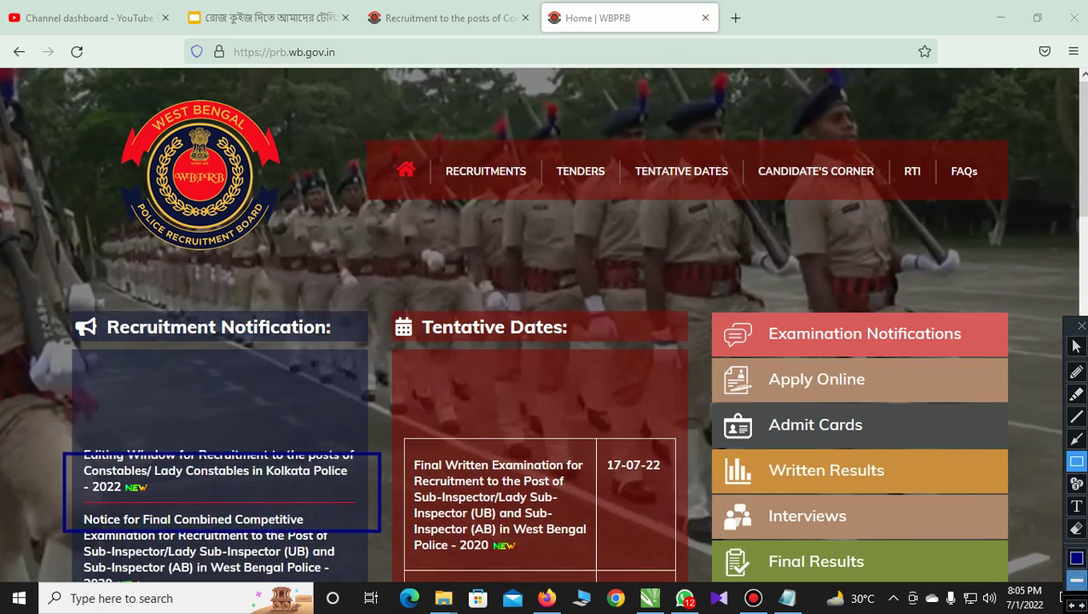
left_click(1073, 579)
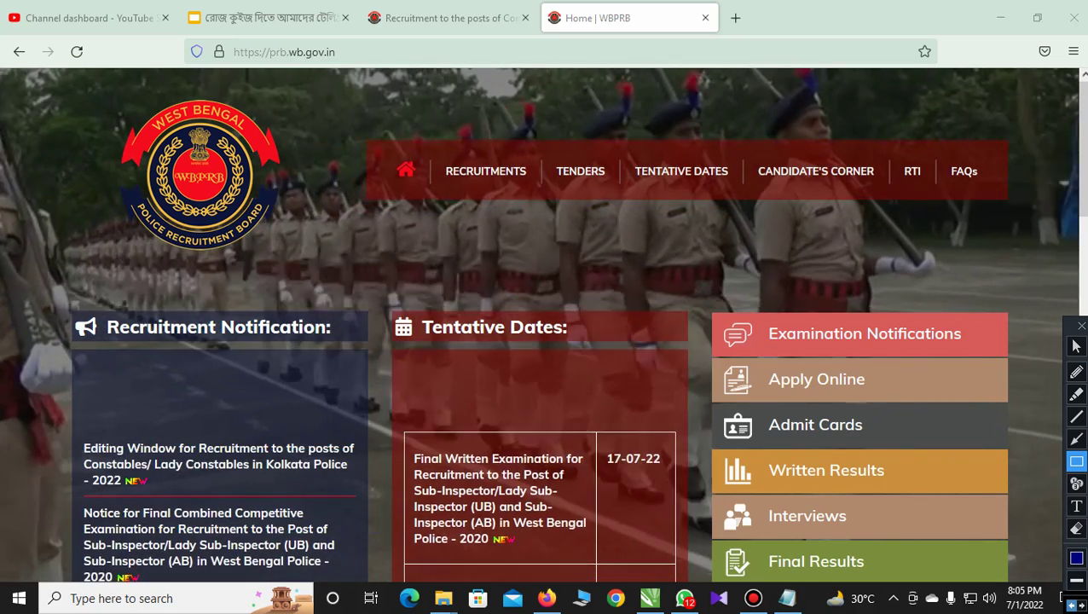
left_click(1076, 345)
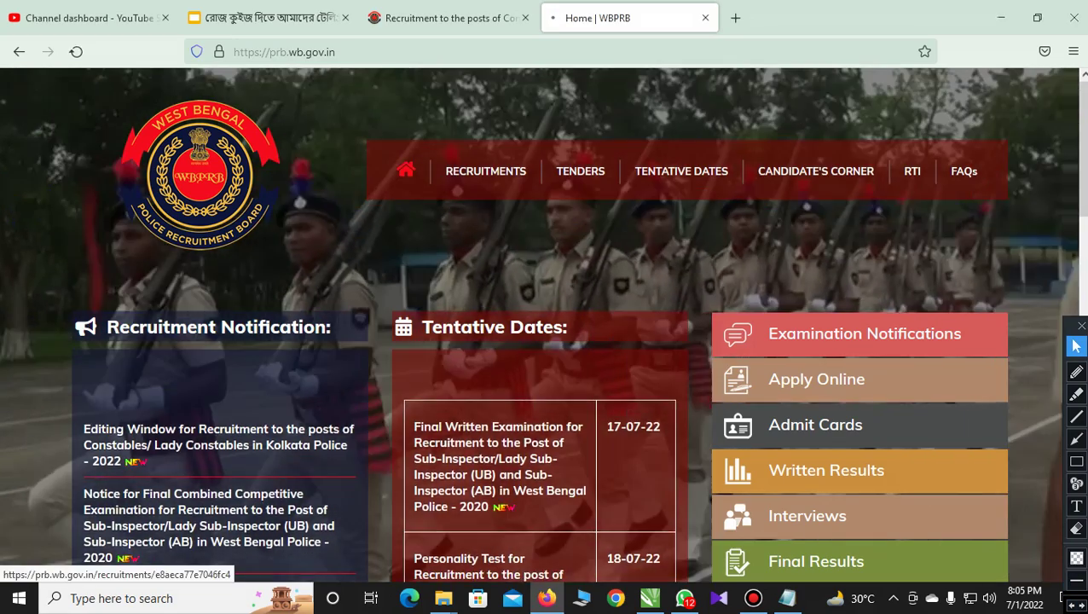
left_click(219, 444)
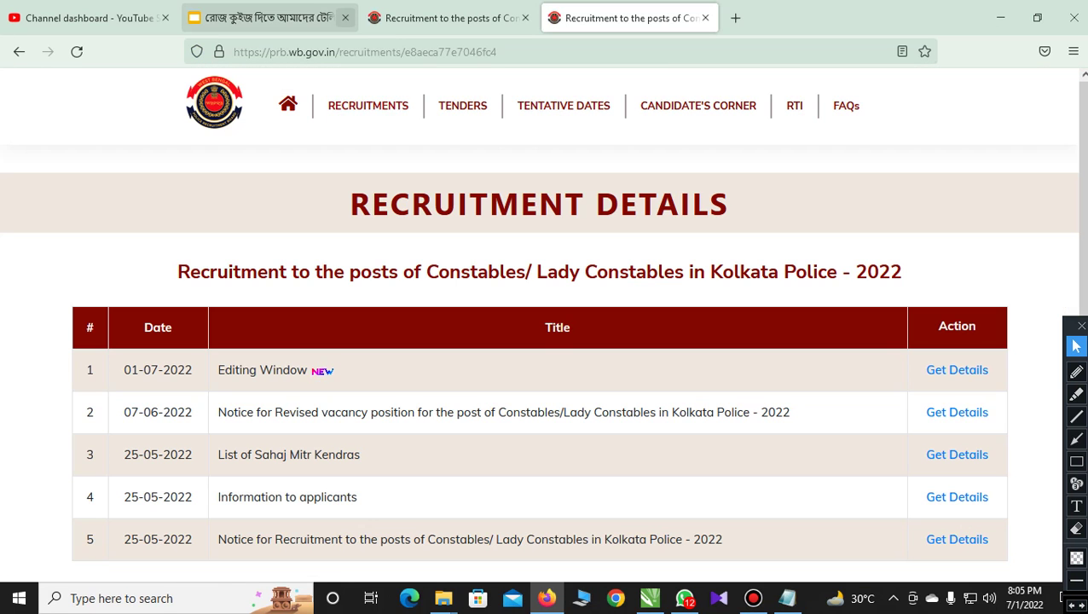
Close the extra Bengali tab and open the Editing Window's Get Details in the application portal.
left_click(345, 17)
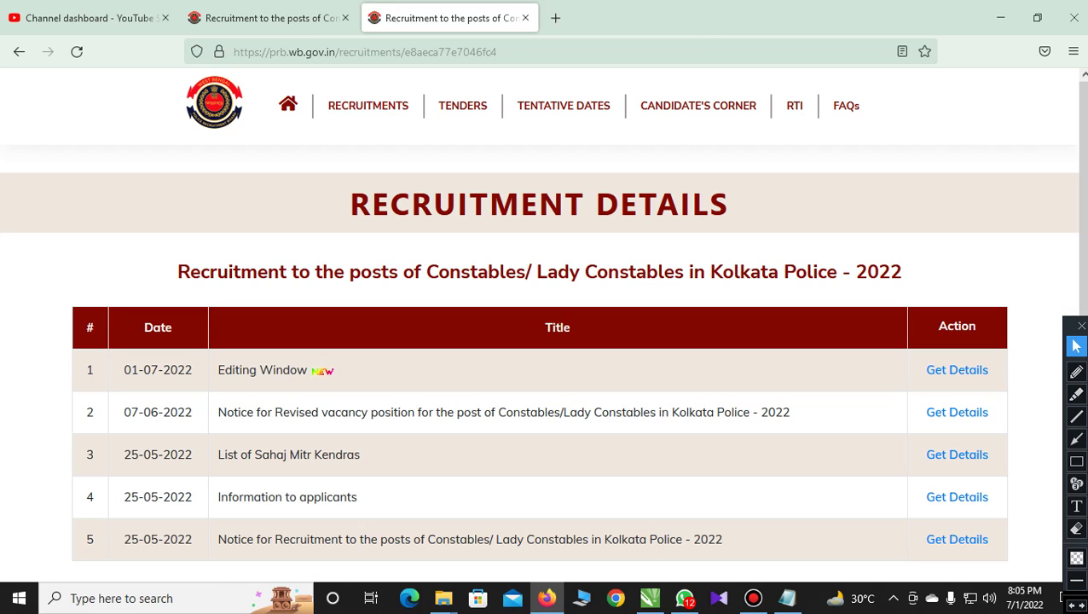
left_click(1076, 460)
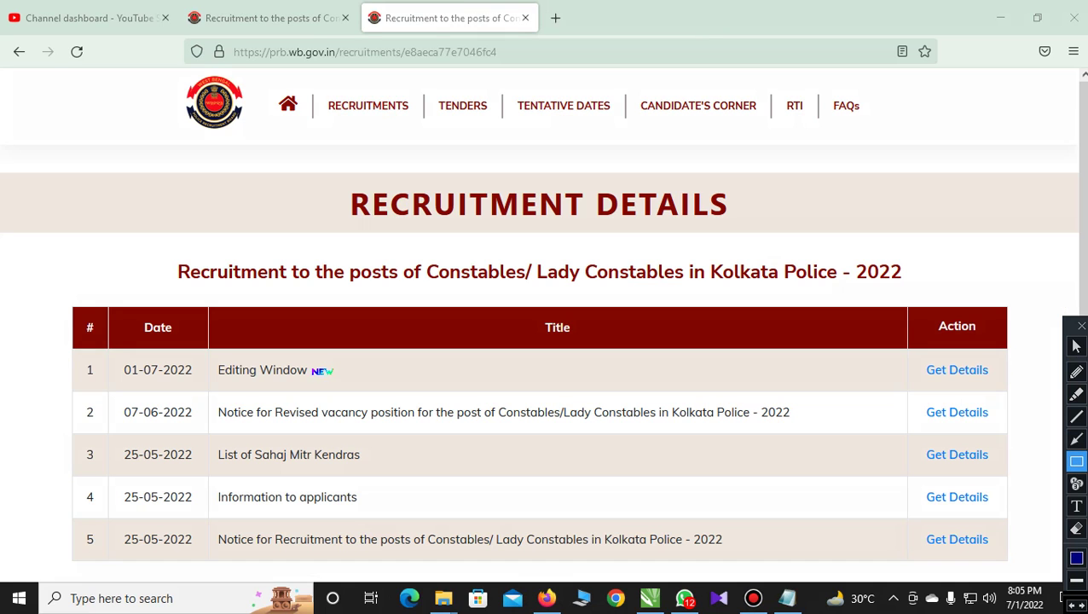
mouse_move(75, 347)
left_mouse_down()
mouse_move(432, 390)
mouse_move(1029, 393)
left_mouse_up()
key("ctrl+z")
left_click(1075, 345)
left_click(956, 369)
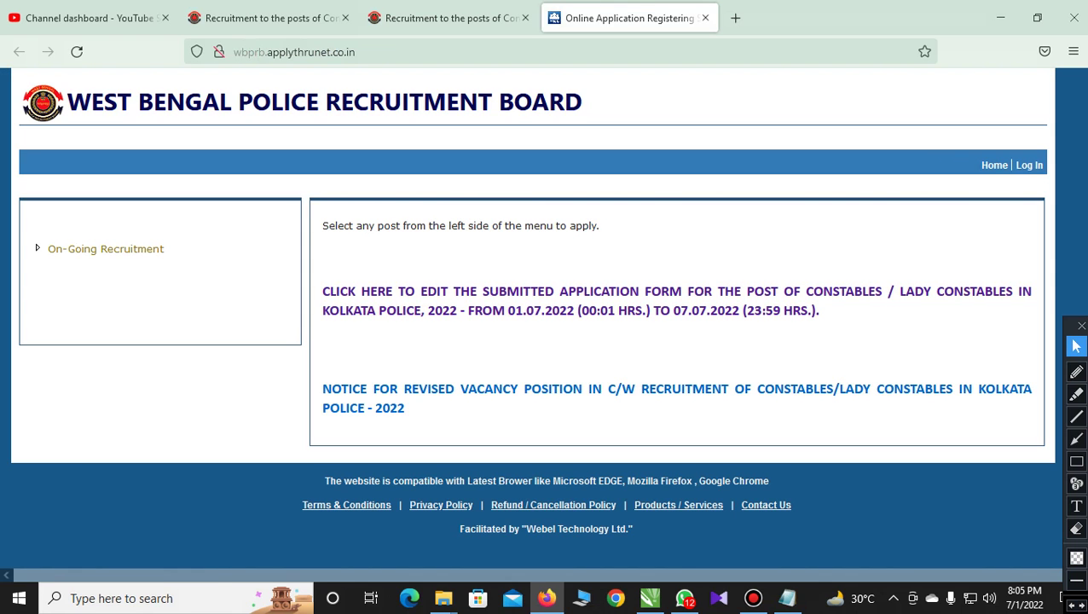
Follow the 'Click here to edit the submitted application form' link to the credentials page.
left_click(569, 300)
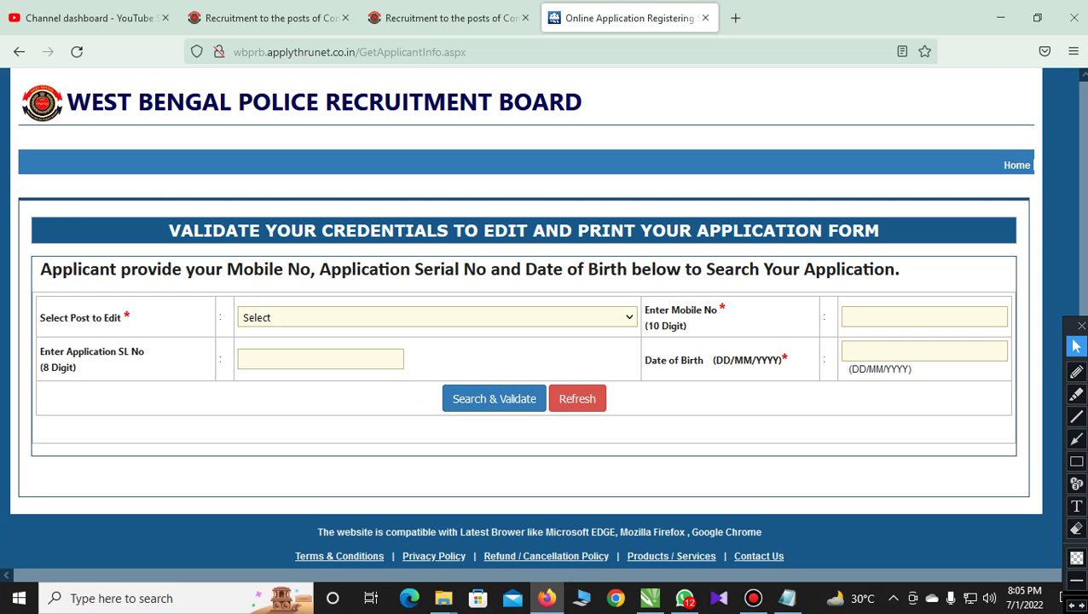
left_click(1075, 461)
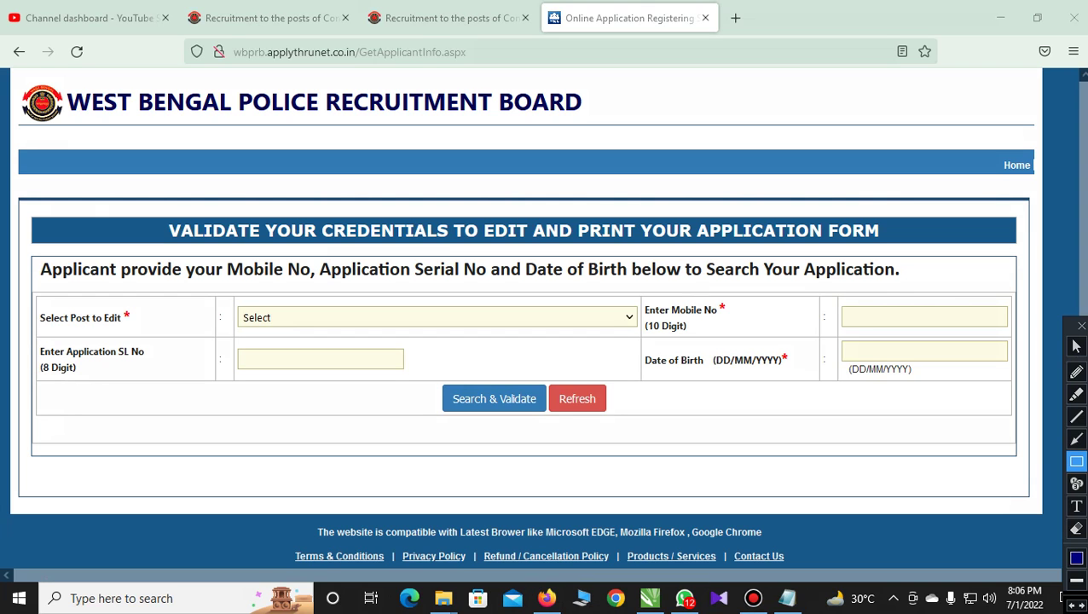
mouse_move(34, 294)
left_mouse_down()
mouse_move(228, 334)
mouse_move(641, 340)
left_mouse_up()
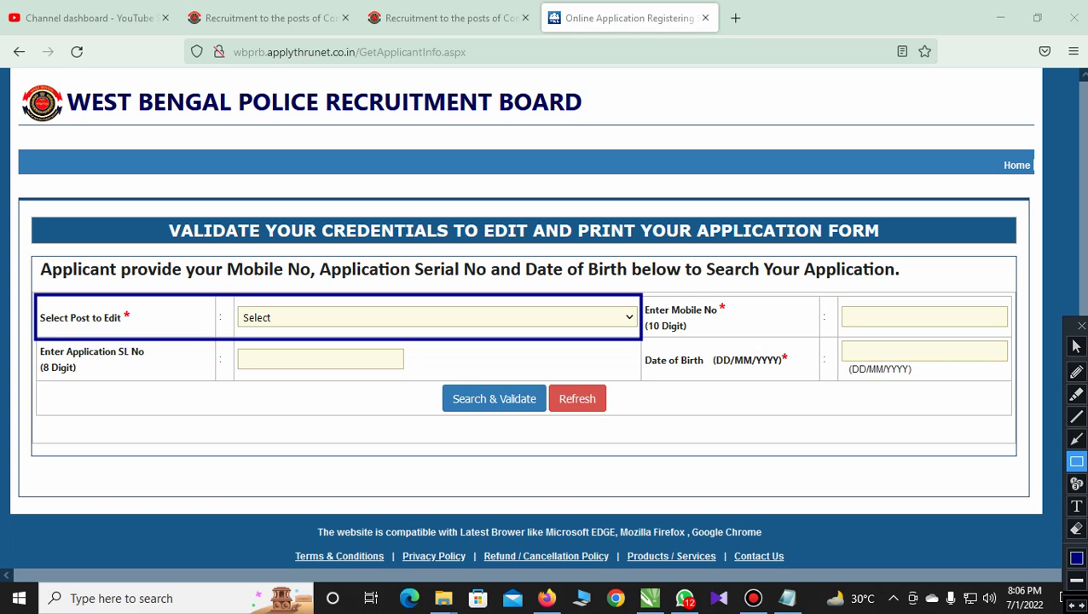
mouse_move(31, 336)
left_mouse_down()
mouse_move(110, 363)
mouse_move(427, 383)
left_mouse_up()
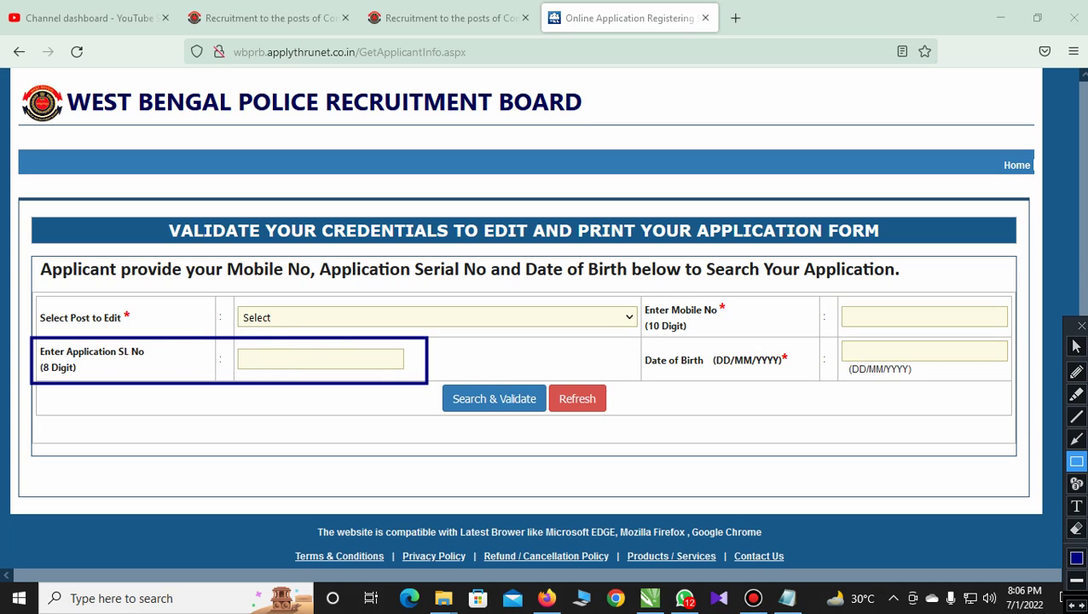
left_click_drag(835, 296, 1036, 338)
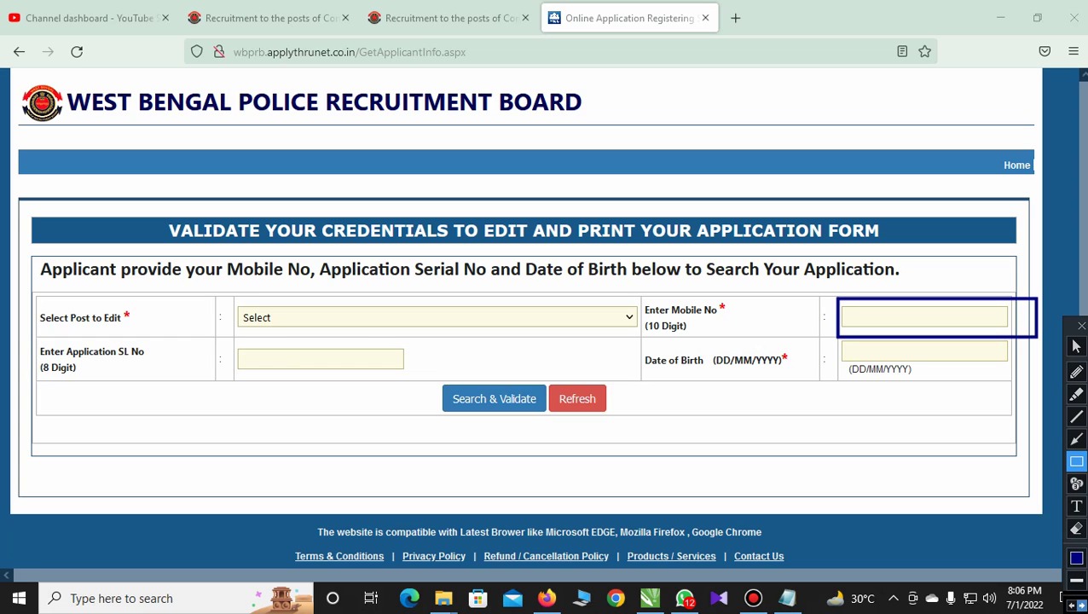
left_click_drag(836, 329, 1034, 381)
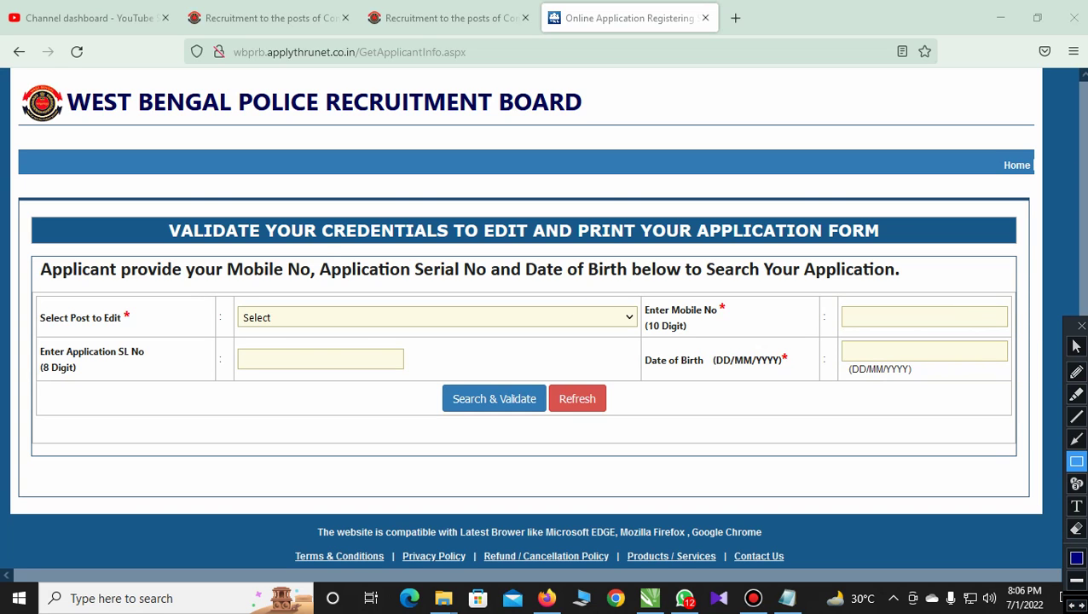
Select the Kolkata Police Constables 2022 post and copy the application serial number from the notes.
left_click(1076, 345)
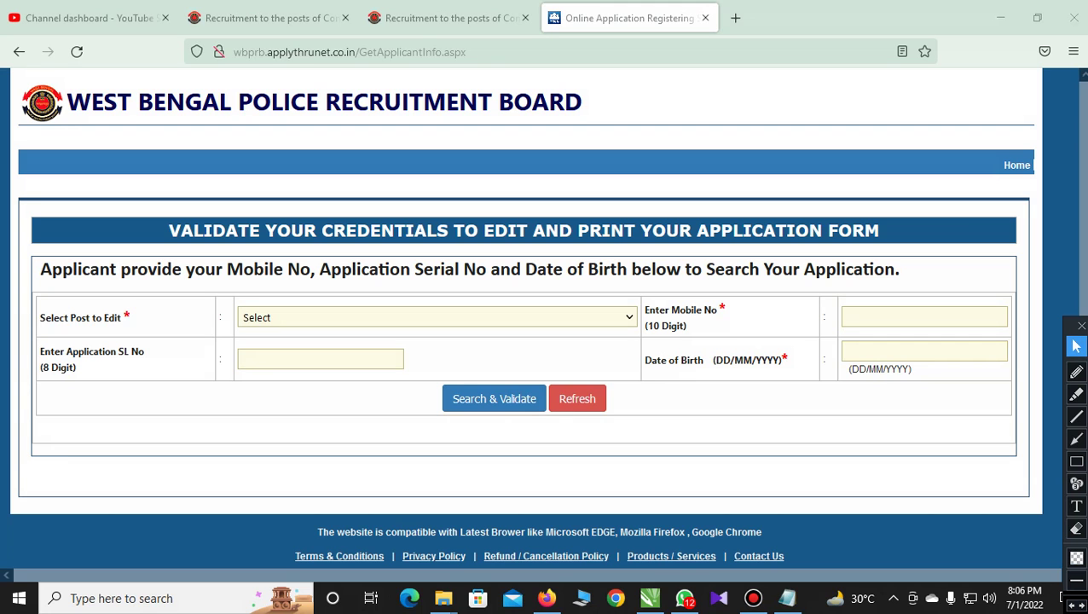
left_click(436, 317)
left_click(323, 363)
left_click(324, 359)
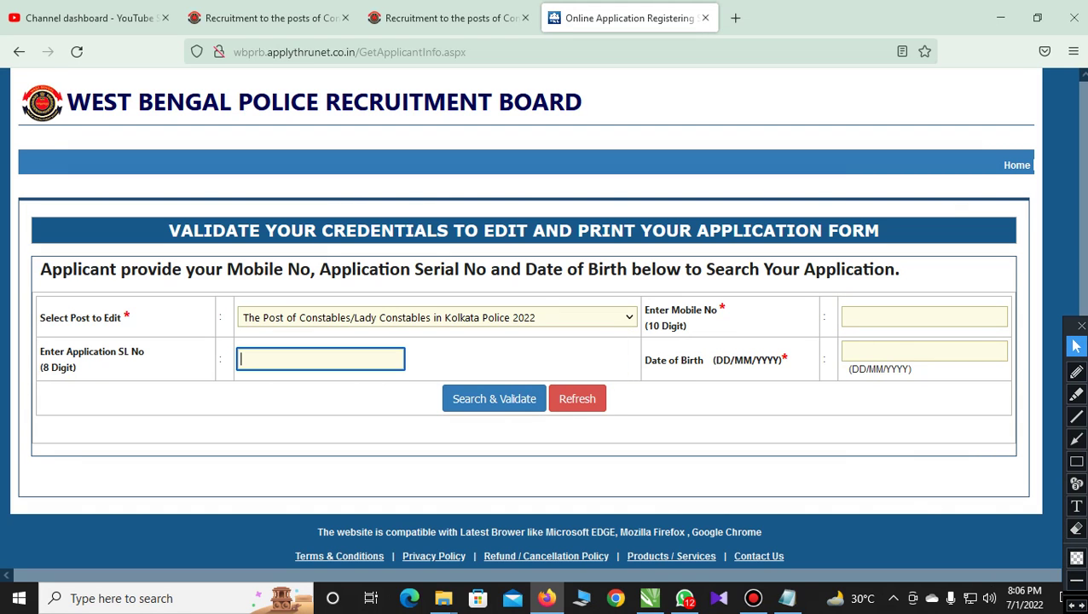
left_click(786, 598)
key("ctrl+a")
right_click(205, 414)
left_click(243, 223)
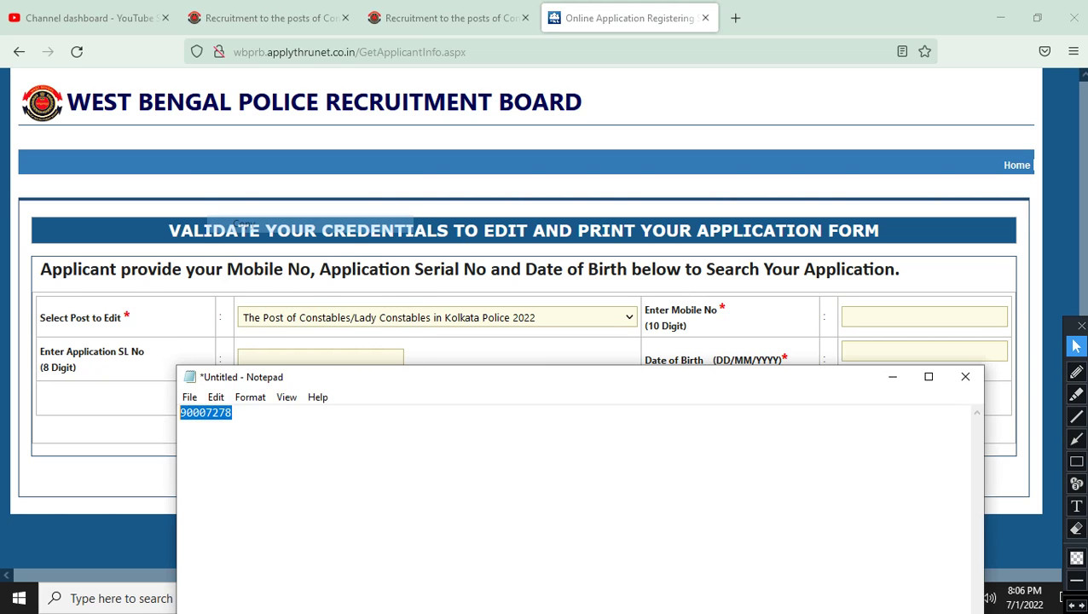
left_click(892, 376)
Enter the applicant's mobile number and date of birth.
left_click(923, 316)
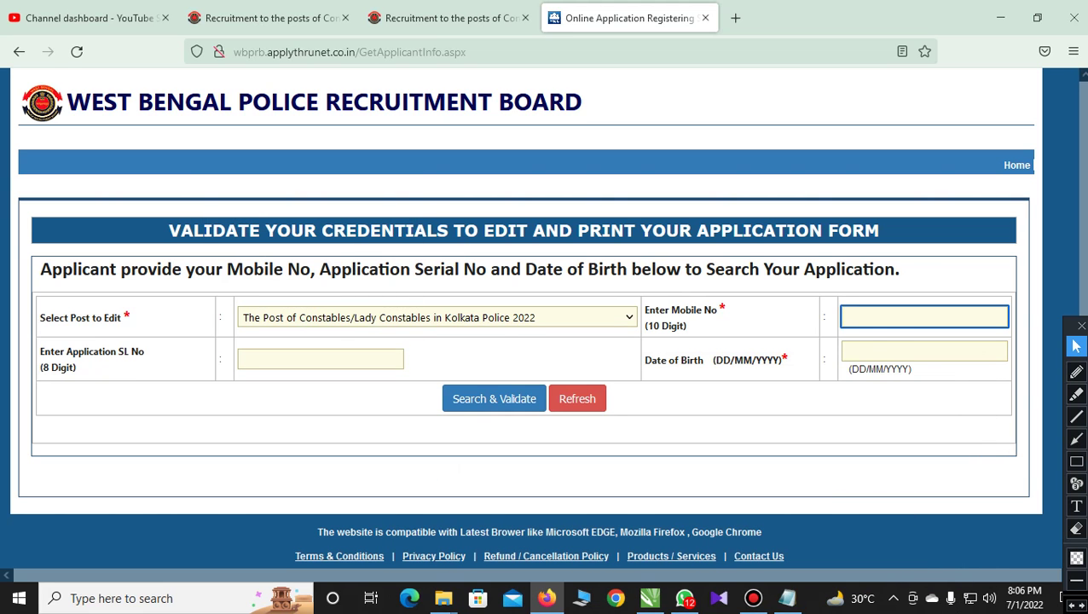
left_click(923, 351)
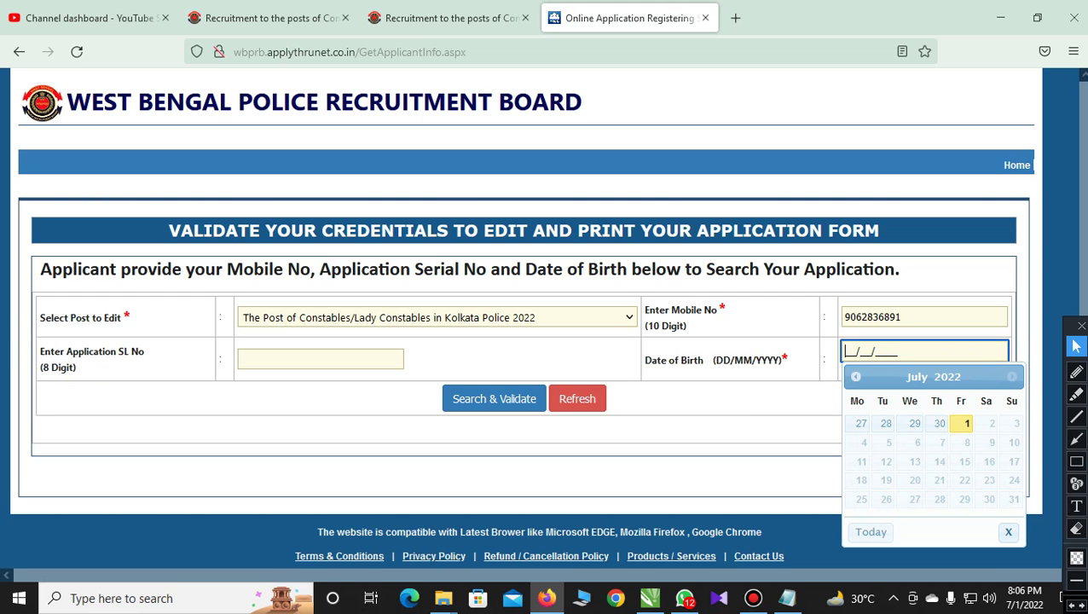
left_click(855, 376)
left_click(855, 376)
left_click(855, 376)
left_click(855, 376)
left_click(855, 376)
left_click(855, 375)
left_click(855, 376)
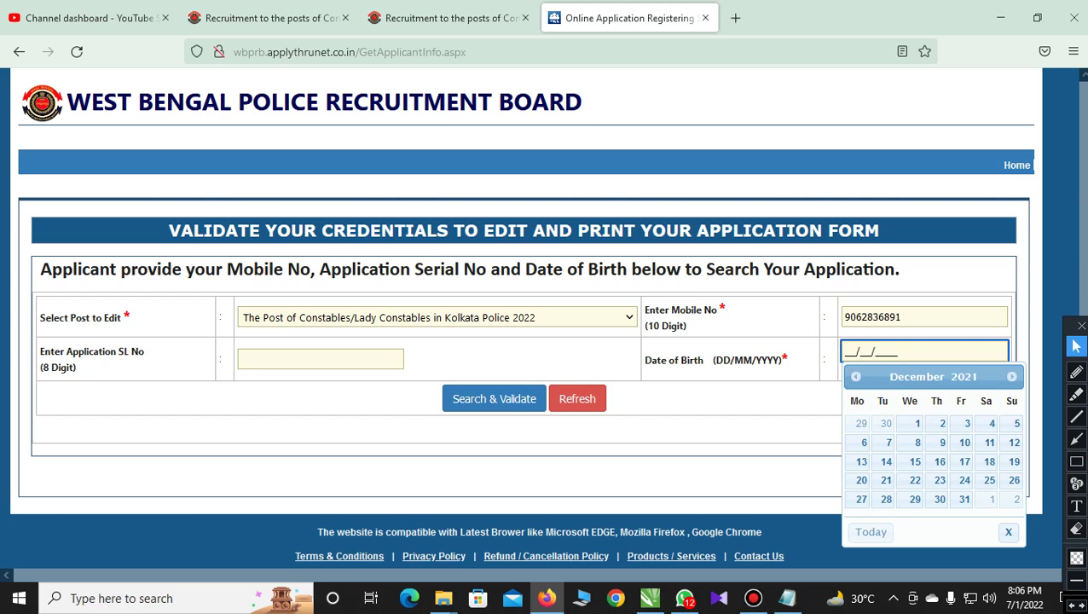
Paste the application serial number and run Search & Validate to request an OTP.
left_click(320, 359)
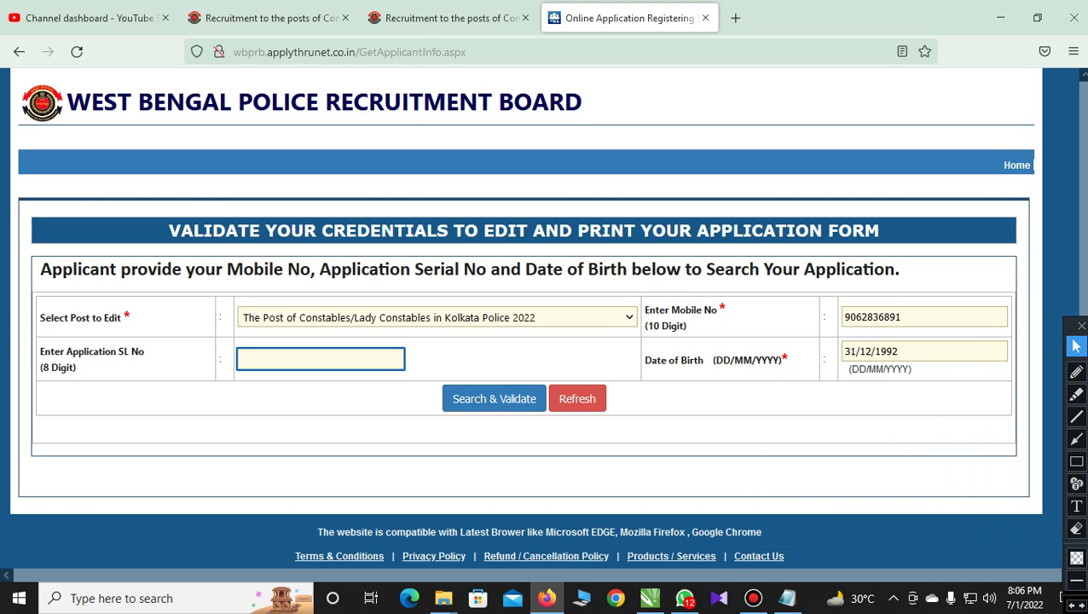
left_click(786, 598)
right_click(227, 414)
left_click(256, 222)
left_click(892, 376)
key("ctrl+v")
left_click(494, 398)
left_click(494, 286)
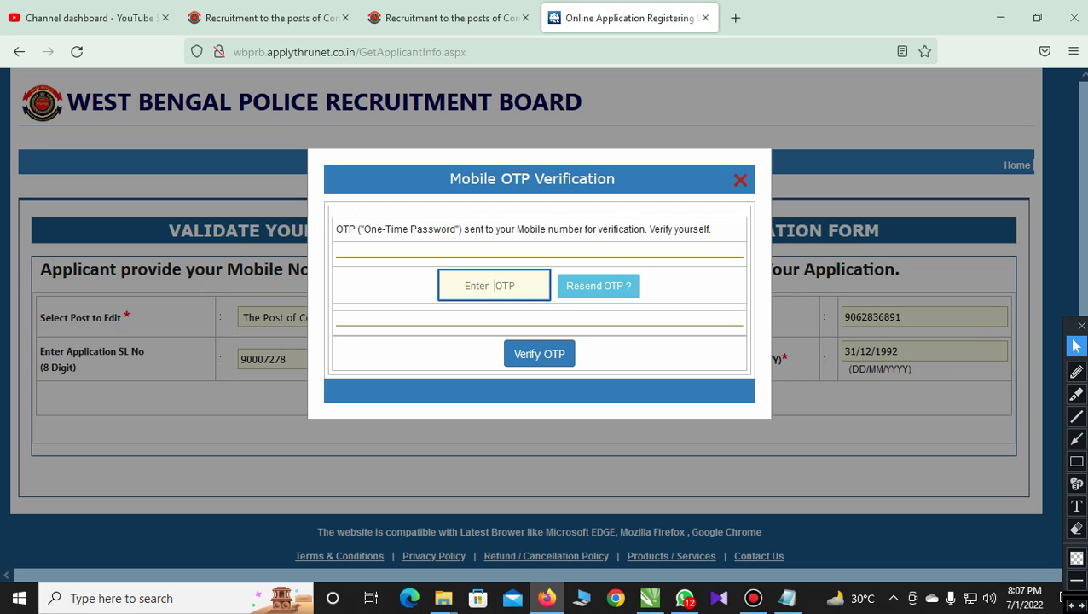
Enter the received OTP and verify it to list the submitted application's details.
key("Return")
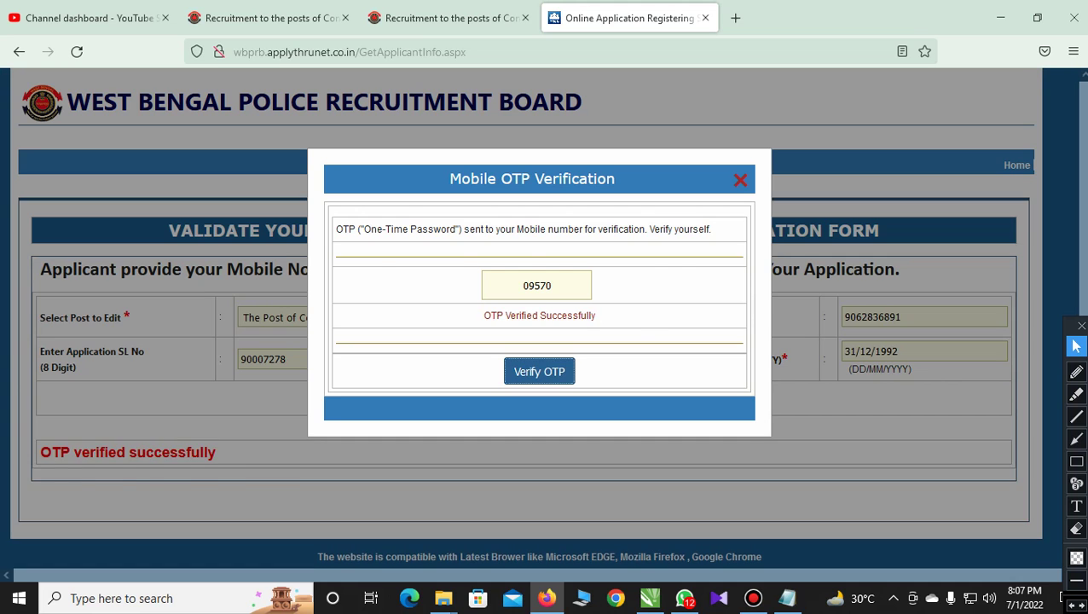
scroll(545, 315, "down", 3)
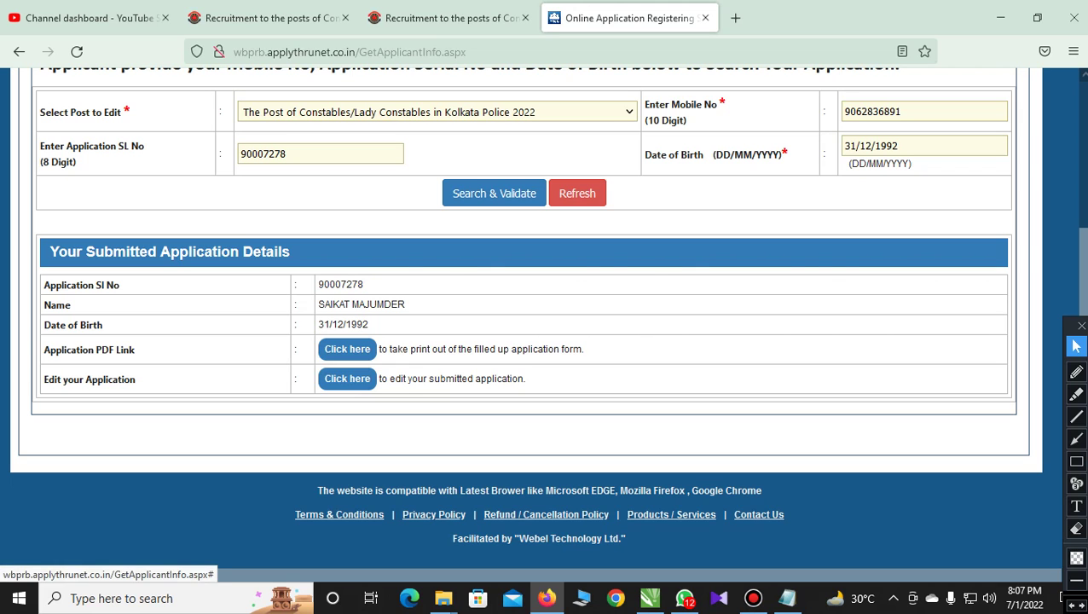
Choose 'Click here' beside Edit your Application under Your Submitted Application Details.
left_click(1076, 461)
mouse_move(36, 332)
left_mouse_down()
mouse_move(114, 357)
mouse_move(450, 383)
mouse_move(613, 365)
left_mouse_up()
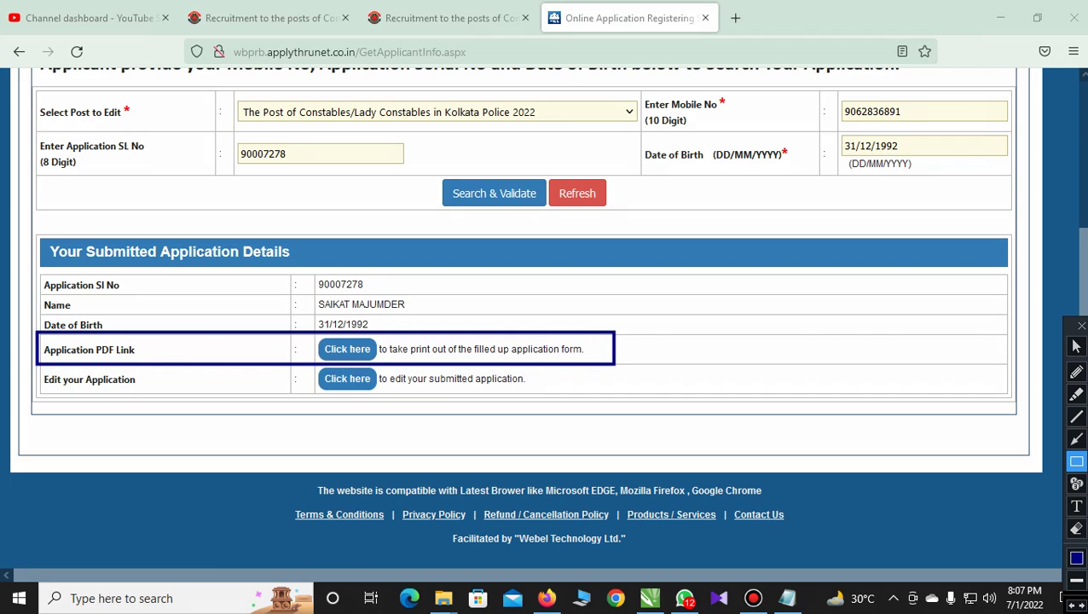
key("ctrl+z")
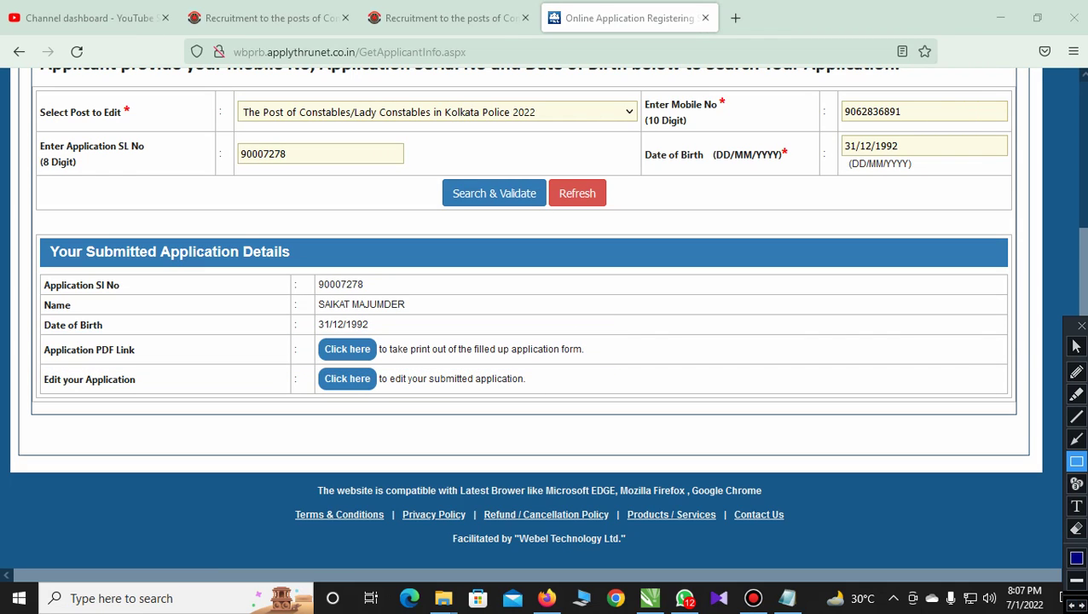
mouse_move(38, 362)
left_mouse_down()
mouse_move(79, 378)
mouse_move(283, 409)
mouse_move(446, 410)
mouse_move(461, 401)
left_mouse_up()
key("ctrl+z")
left_click(1076, 345)
left_click(347, 379)
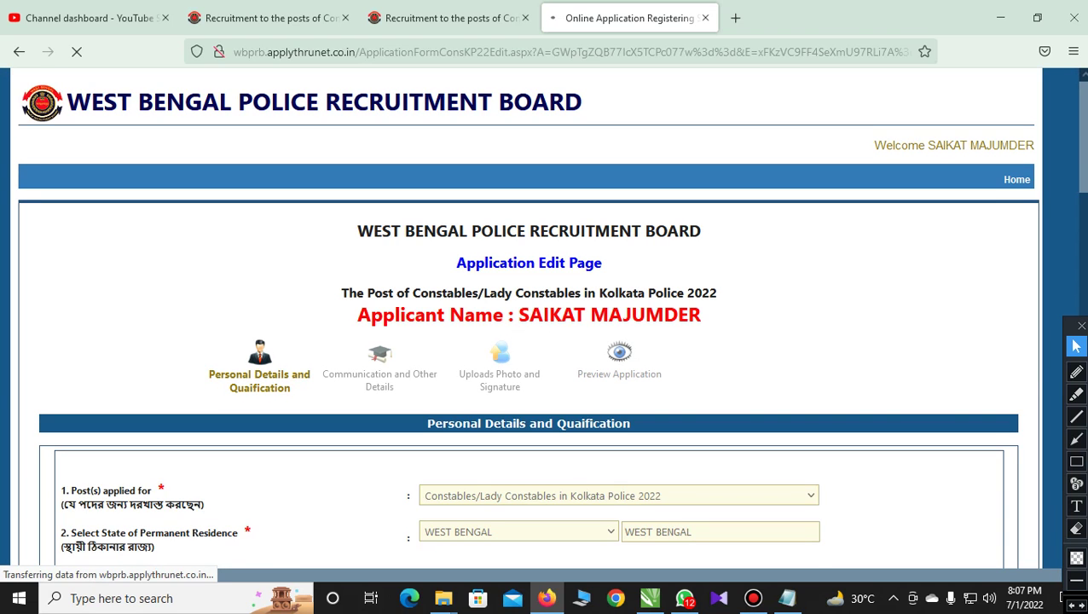
Review the Personal Details and Qualification form down to the Madhyamik details and community field.
scroll(529, 341, "down", 5)
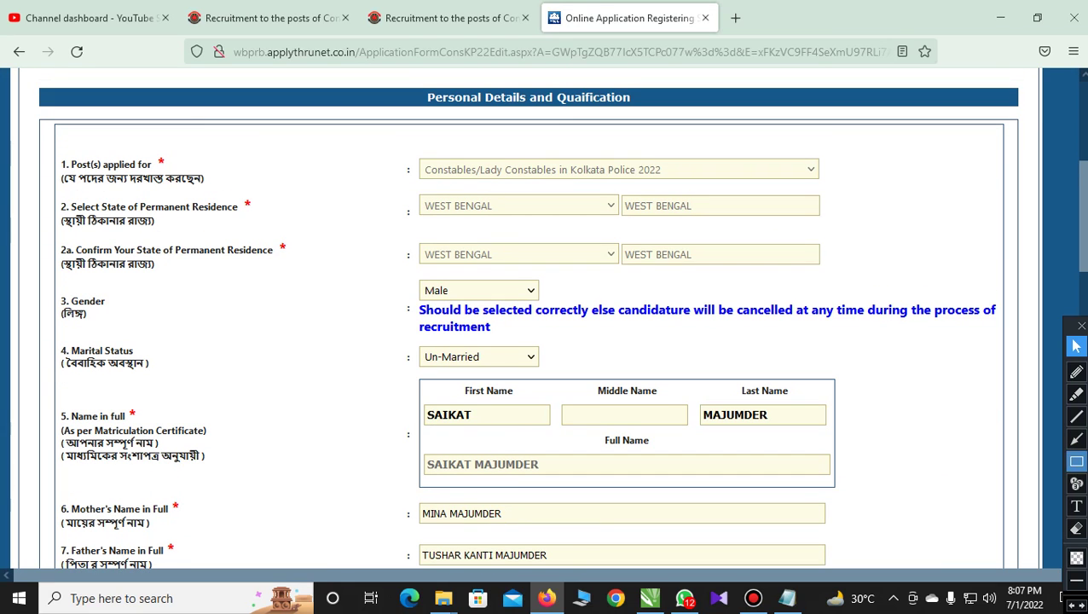
key("ctrl+shift+1")
left_click_drag(412, 368, 882, 508)
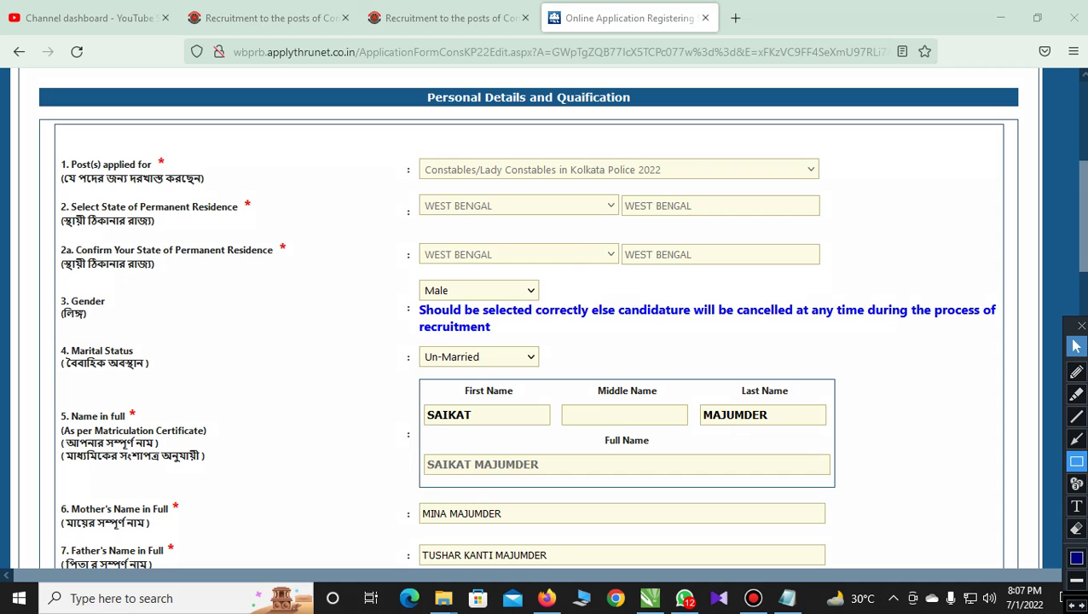
left_click(1075, 345)
scroll(529, 341, "down", 3)
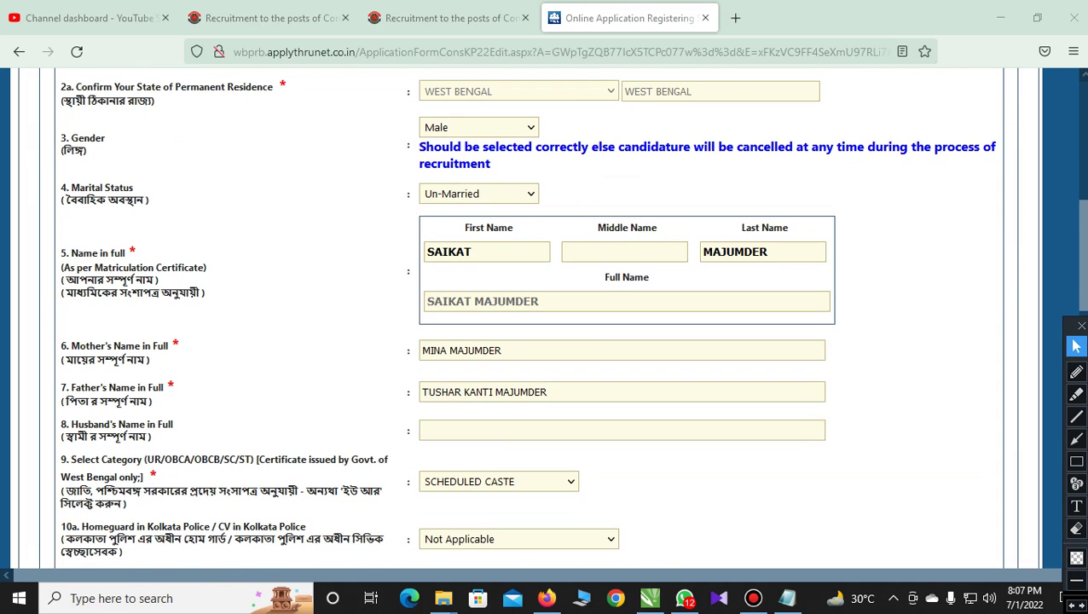
scroll(528, 341, "down", 6)
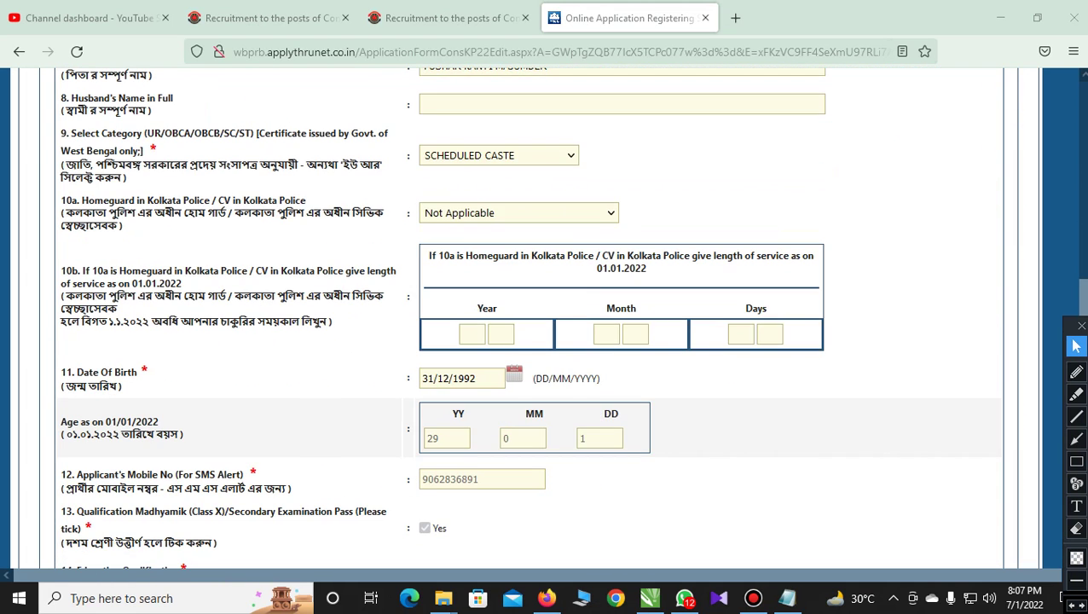
scroll(528, 341, "down", 2)
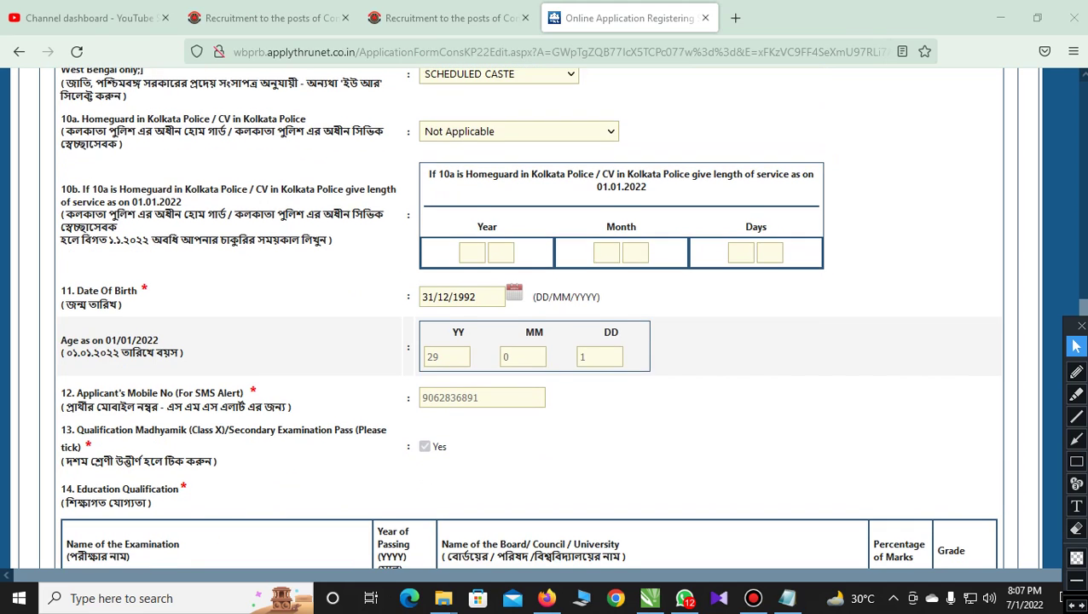
scroll(528, 341, "down", 9)
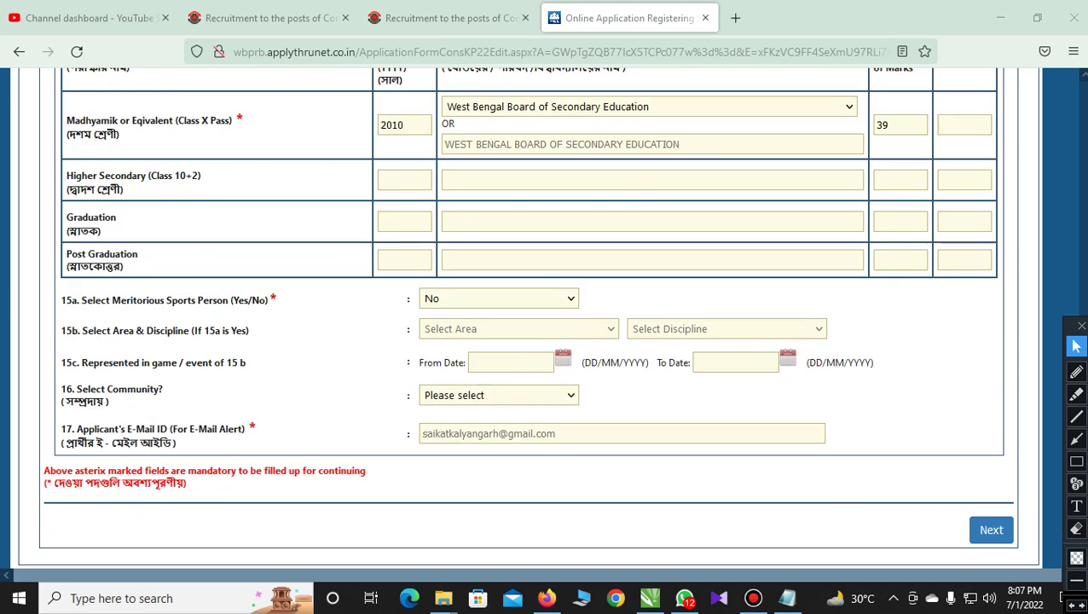
scroll(528, 341, "down", 2)
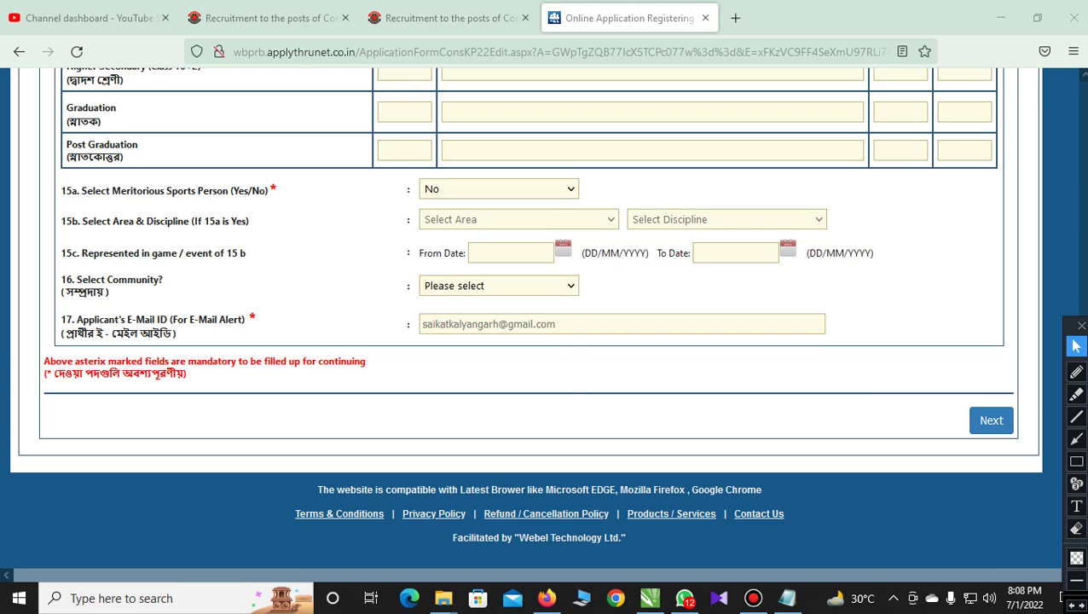
left_click(498, 286)
Leave the community unchanged, submit the personal details page and dismiss the edit warning.
key("Escape")
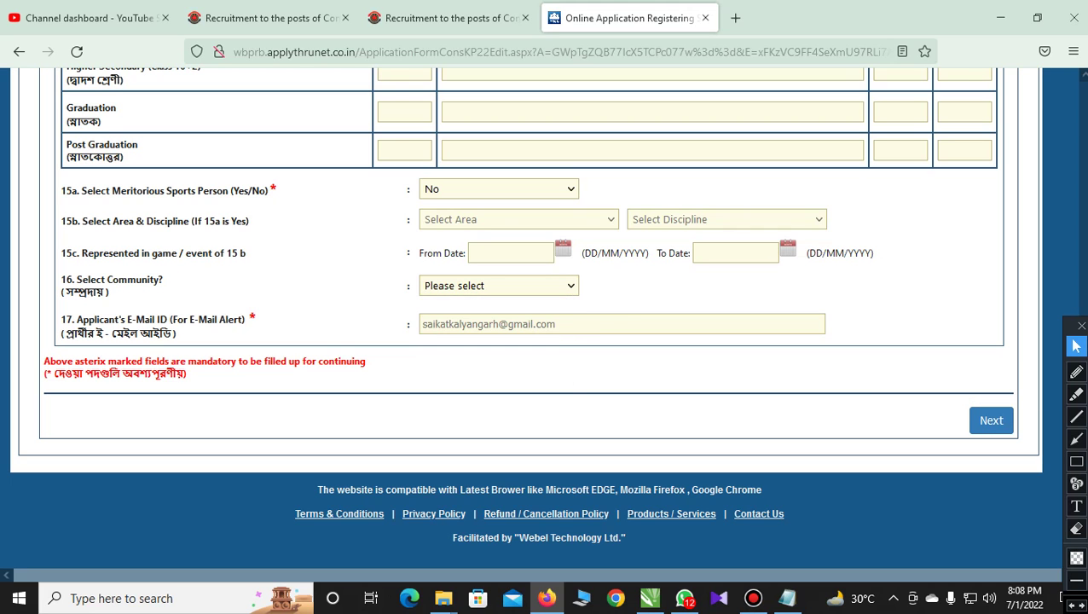
left_click(991, 419)
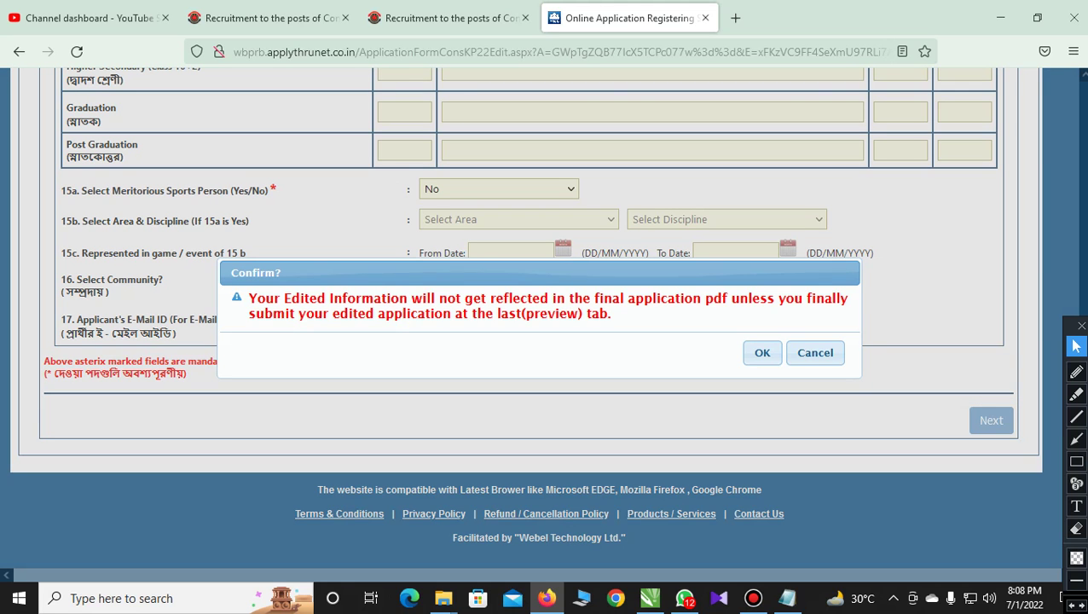
key("Return")
scroll(545, 315, "up", 10)
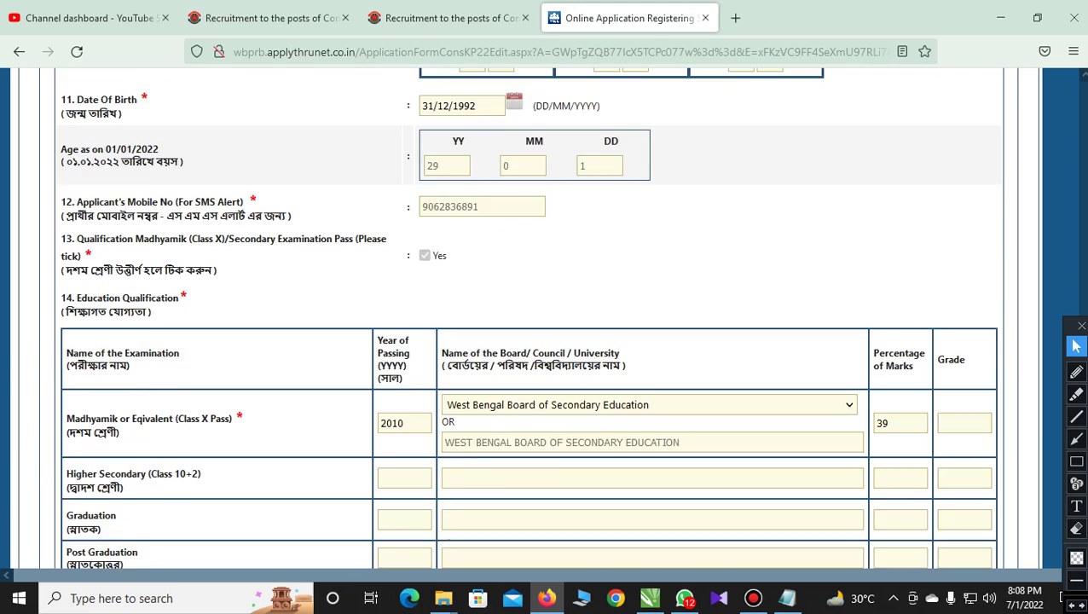
scroll(546, 315, "up", 6)
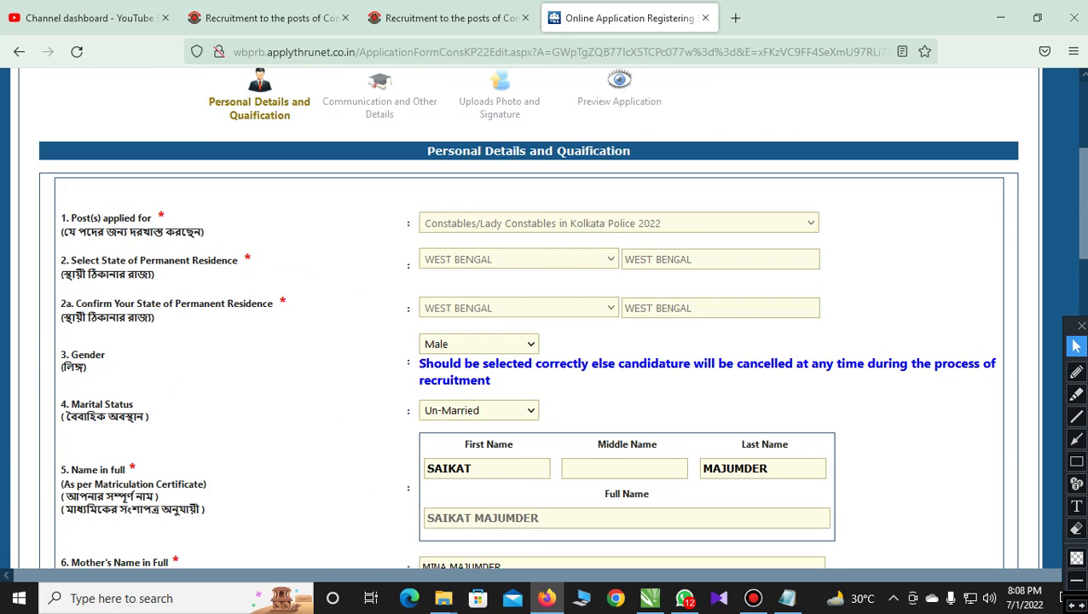
scroll(546, 316, "down", 1)
scroll(546, 316, "down", 6)
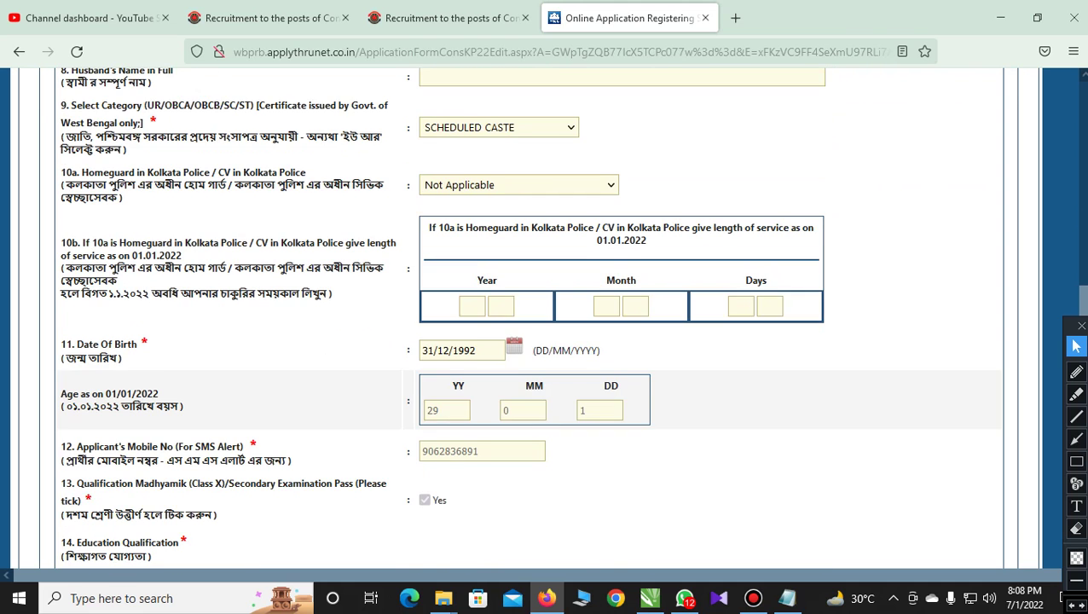
scroll(546, 316, "down", 1)
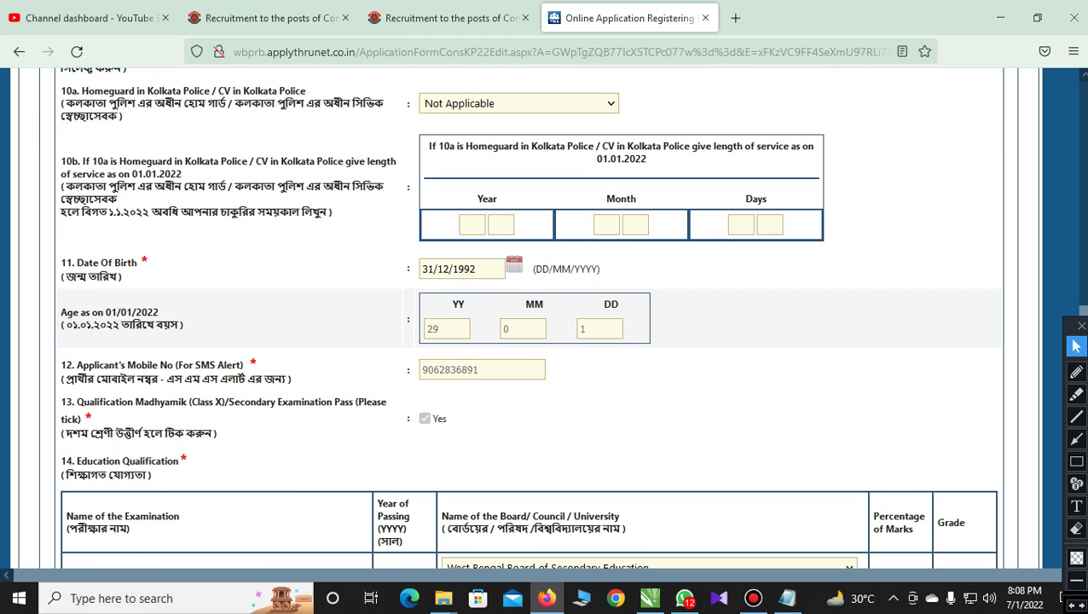
scroll(546, 324, "down", 8)
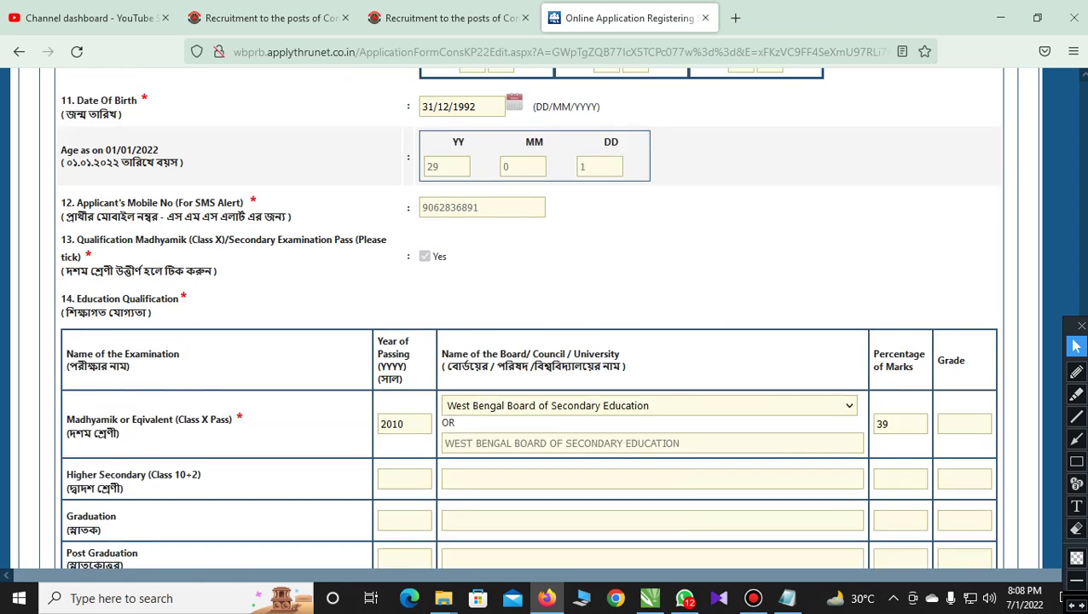
Resubmit the page, accept the edit warning and review the Confirm summary to its Yes/No buttons.
left_click(990, 420)
left_click(1075, 461)
mouse_move(241, 282)
left_mouse_down()
mouse_move(443, 327)
mouse_move(865, 329)
left_mouse_up()
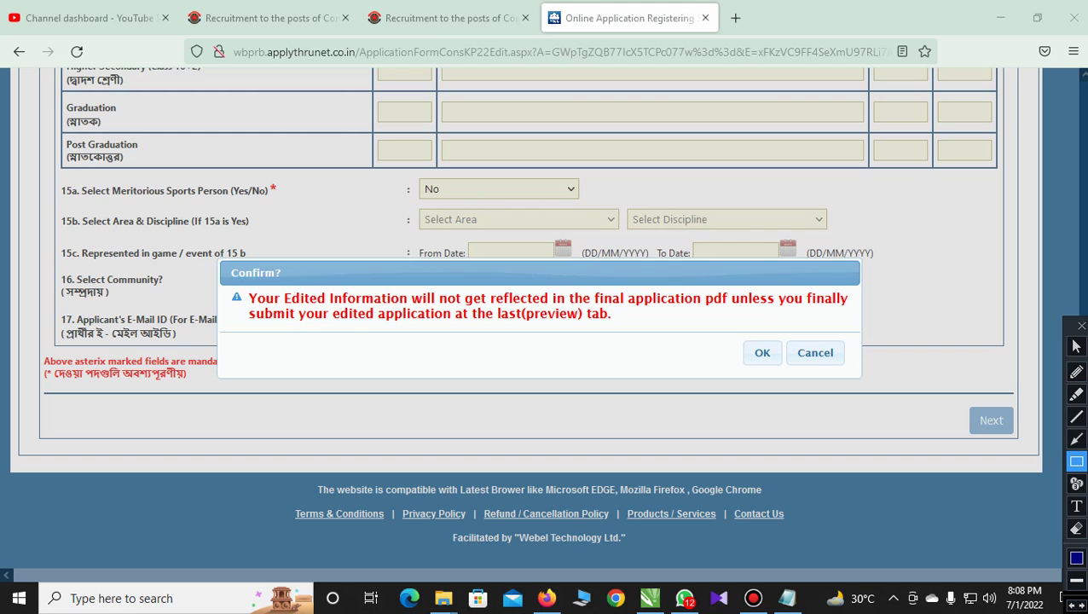
left_click(1075, 345)
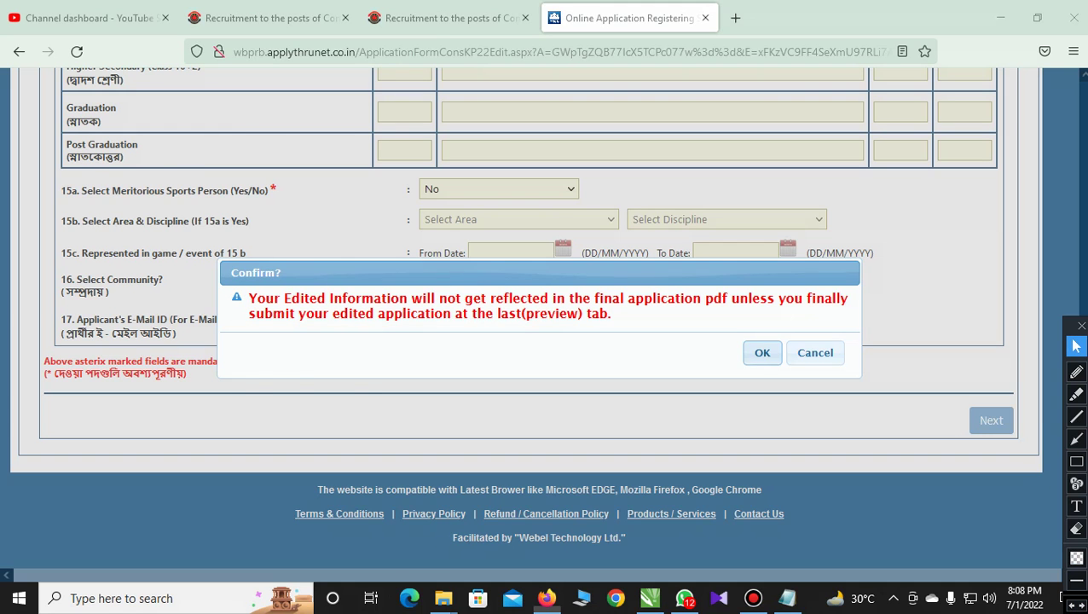
left_click(762, 353)
scroll(538, 317, "down", 1)
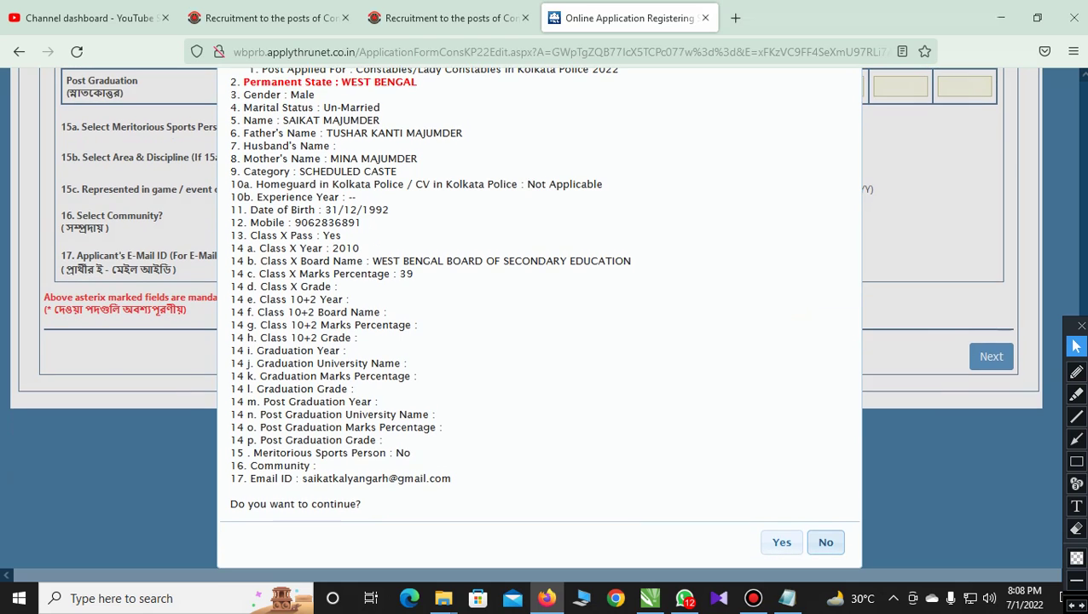
scroll(538, 317, "up", 2)
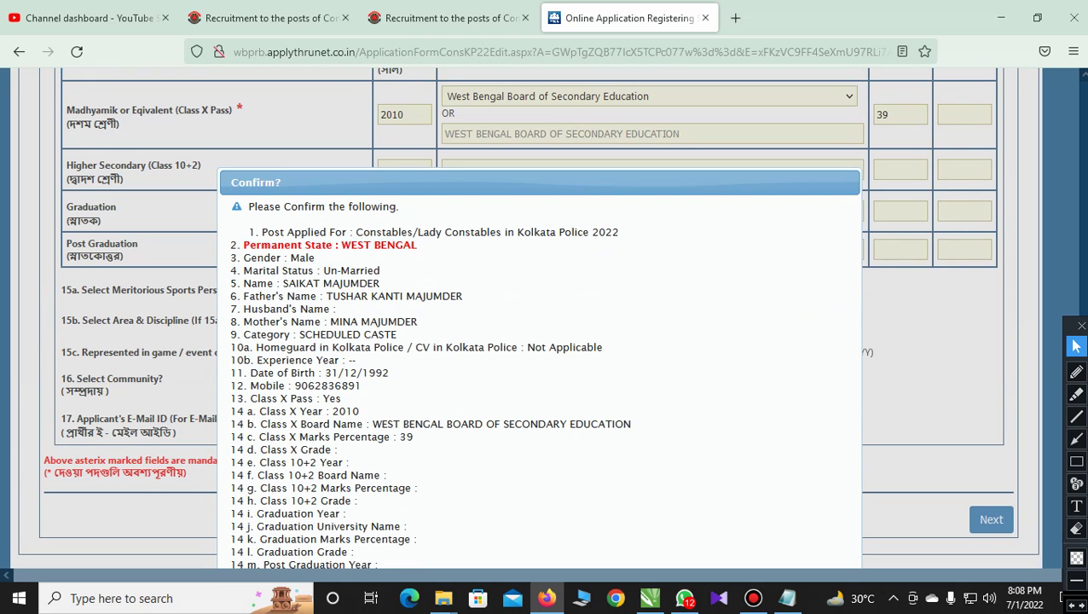
scroll(538, 317, "down", 2)
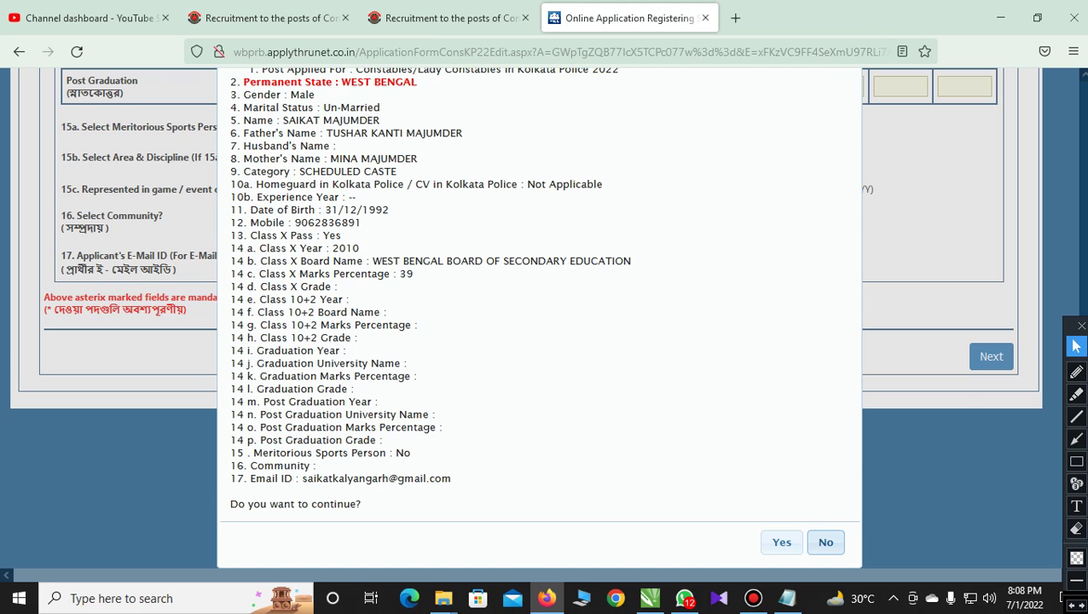
scroll(539, 318, "up", 1)
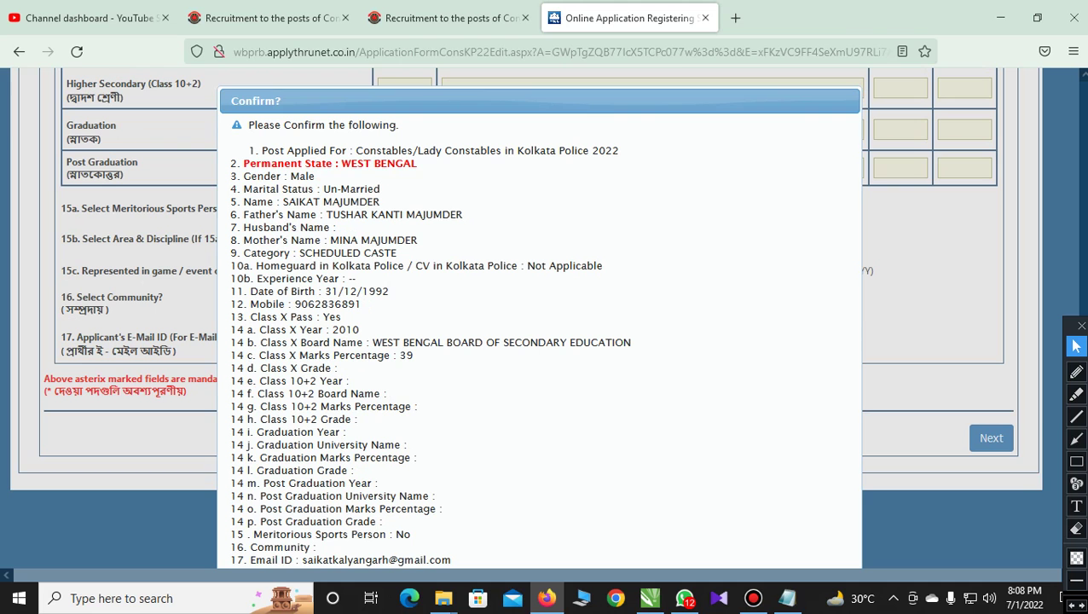
scroll(539, 317, "down", 1)
Confirm the personal details summary and review the Communication and Other Details page.
left_click(781, 541)
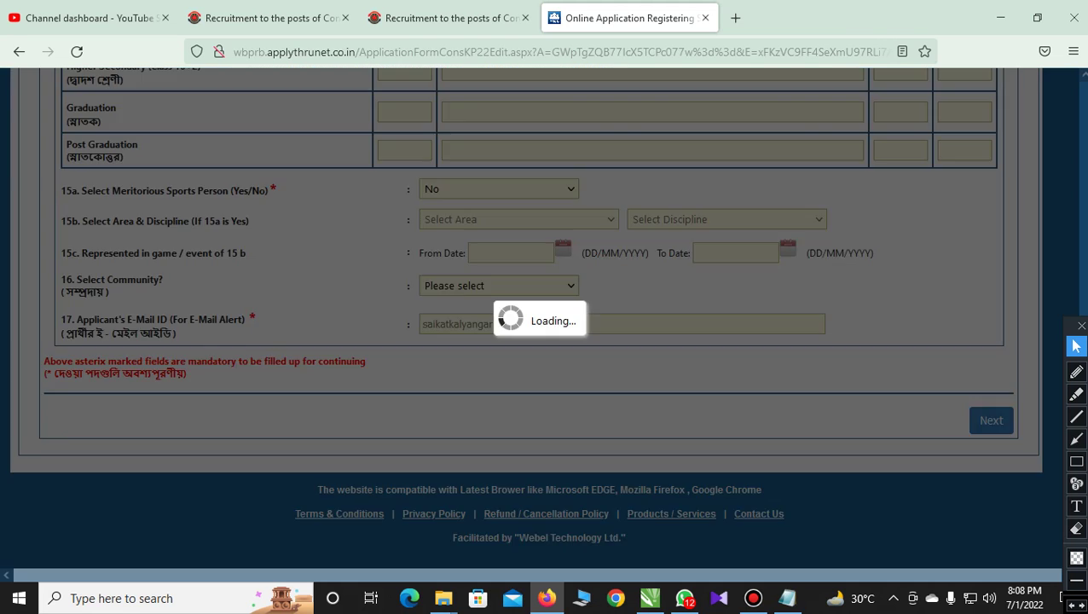
scroll(538, 317, "up", 2)
scroll(539, 317, "up", 6)
left_click(1075, 462)
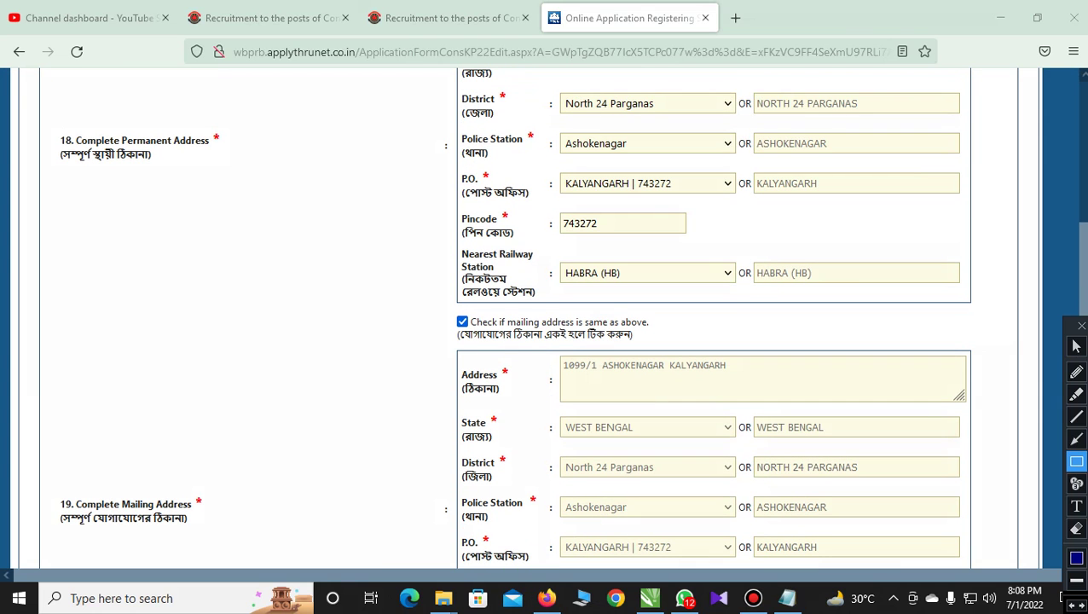
left_click(1076, 345)
scroll(539, 317, "up", 3)
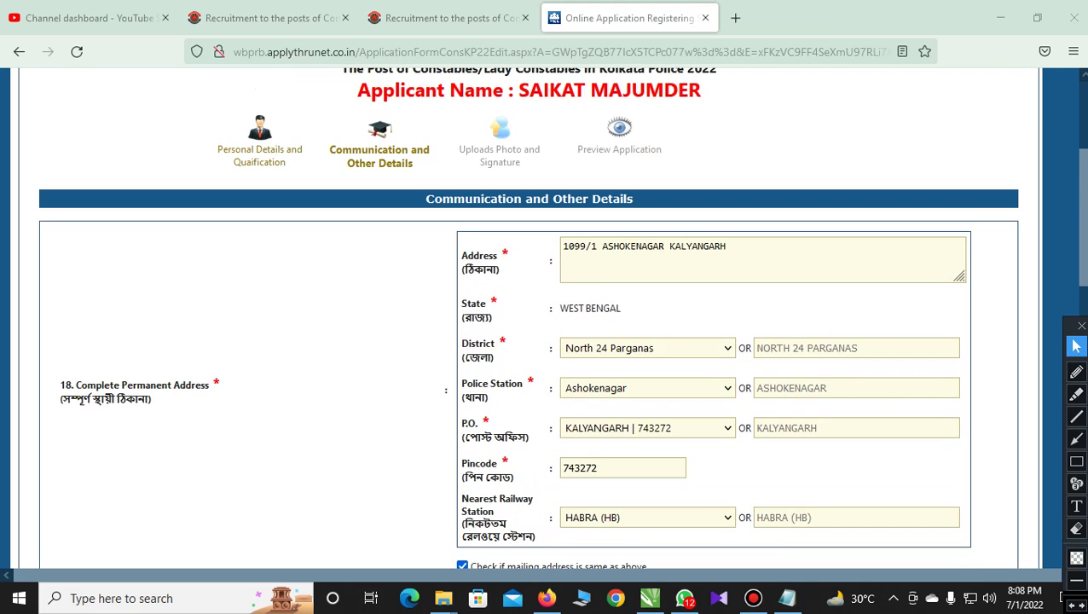
scroll(539, 317, "down", 2)
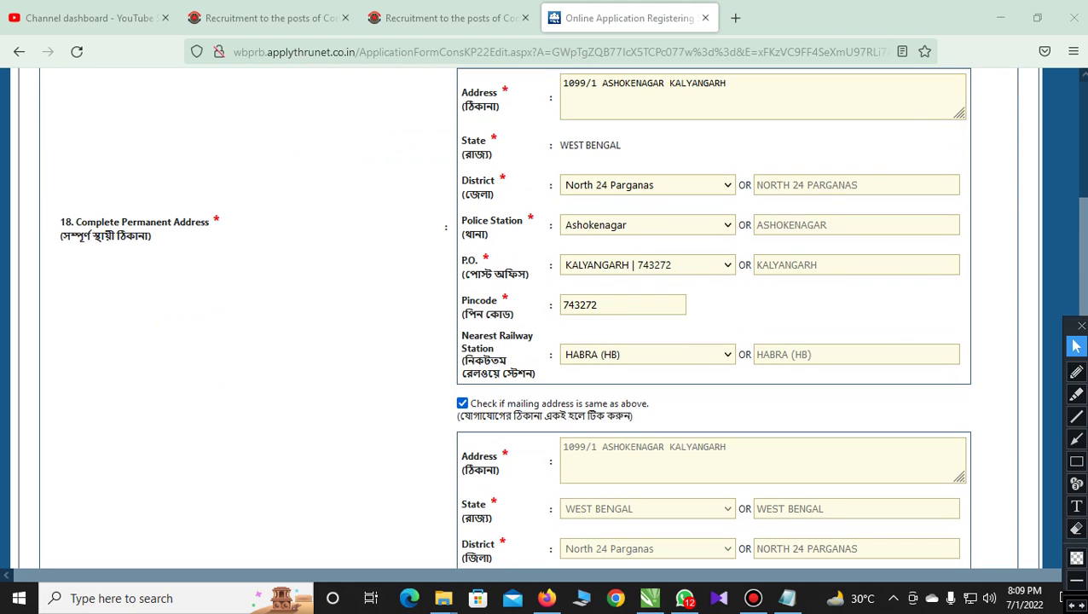
scroll(538, 317, "down", 1)
scroll(539, 317, "down", 5)
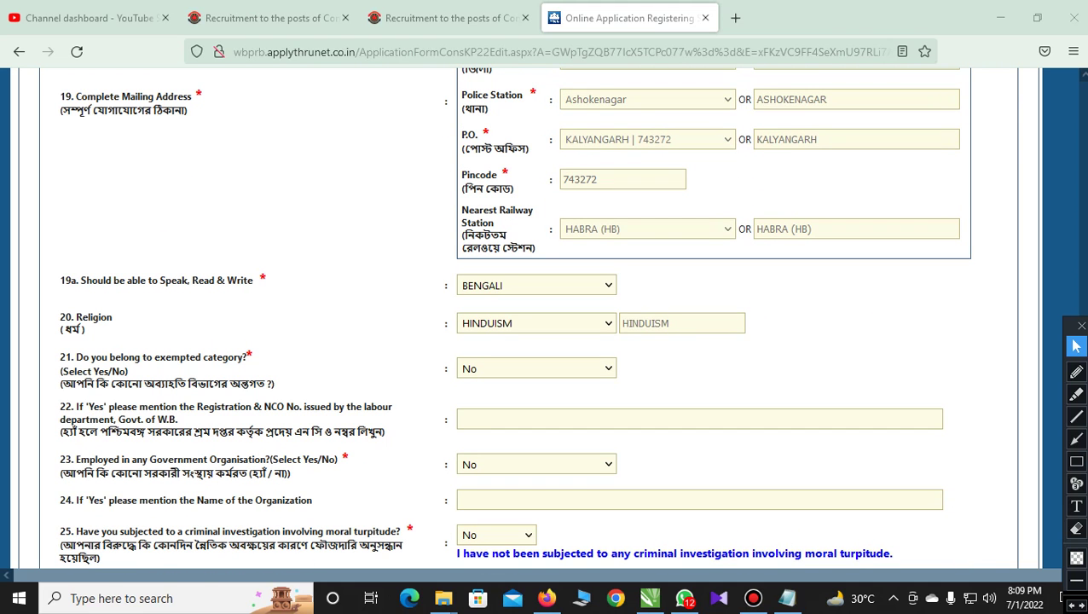
scroll(527, 315, "down", 1)
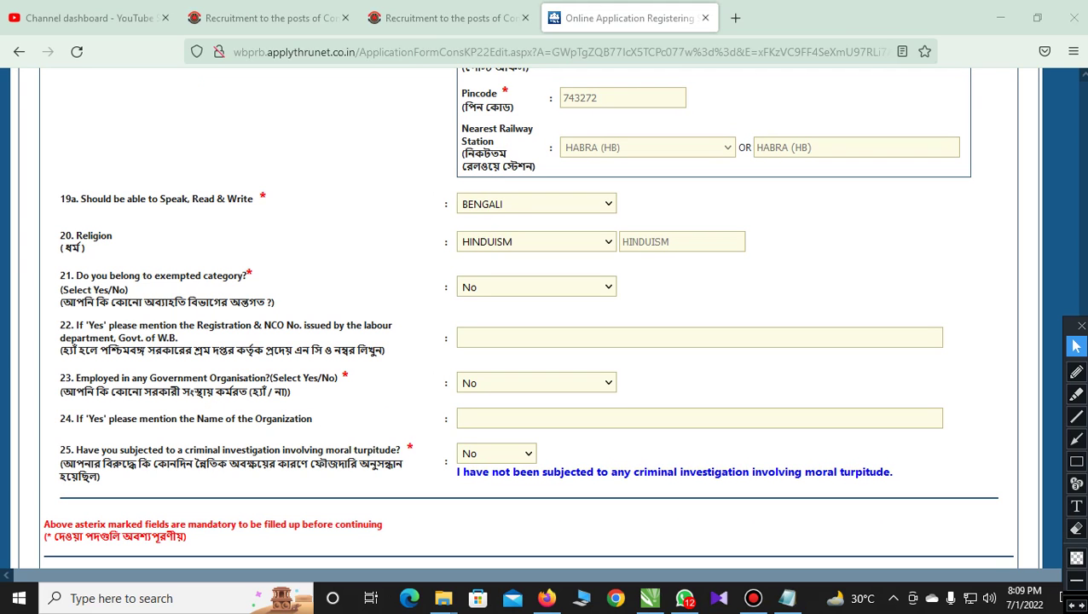
Keep BENGALI as the language, then submit and confirm the communication details.
key("alt+Down")
key("Escape")
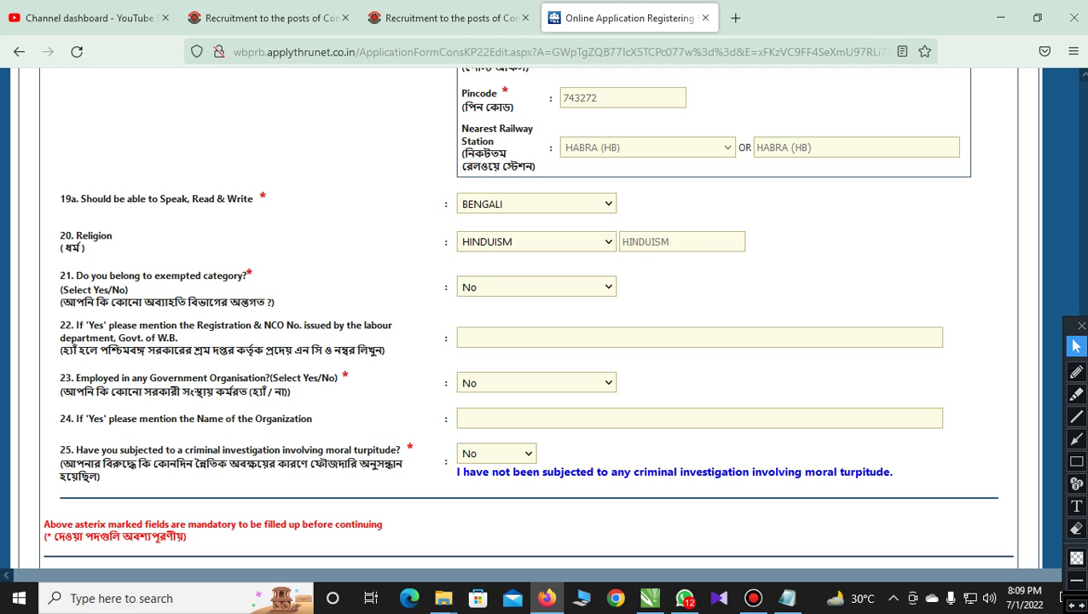
scroll(546, 341, "down", 3)
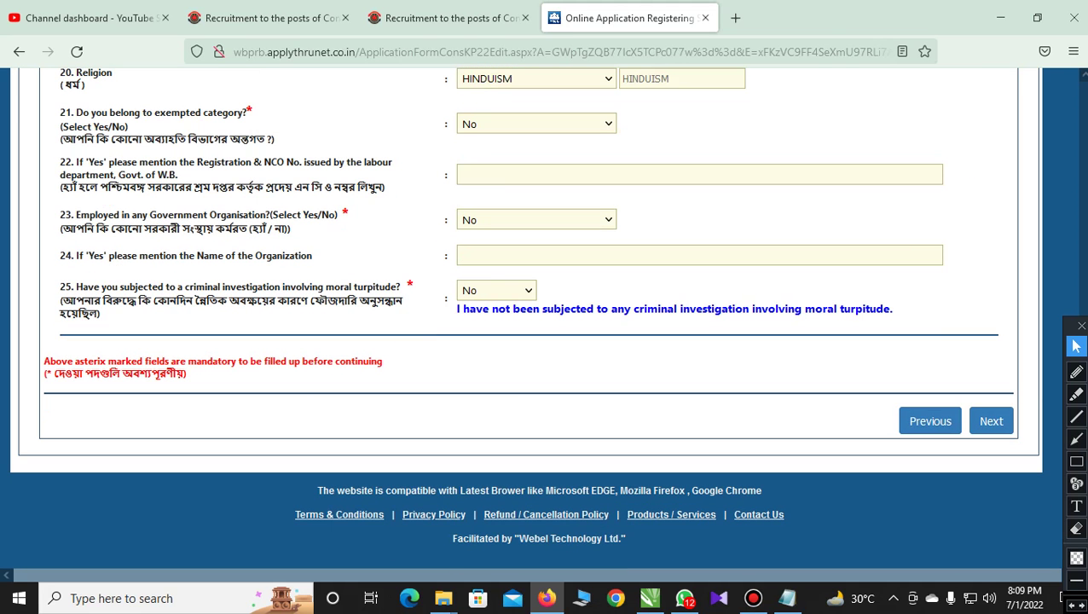
left_click(990, 421)
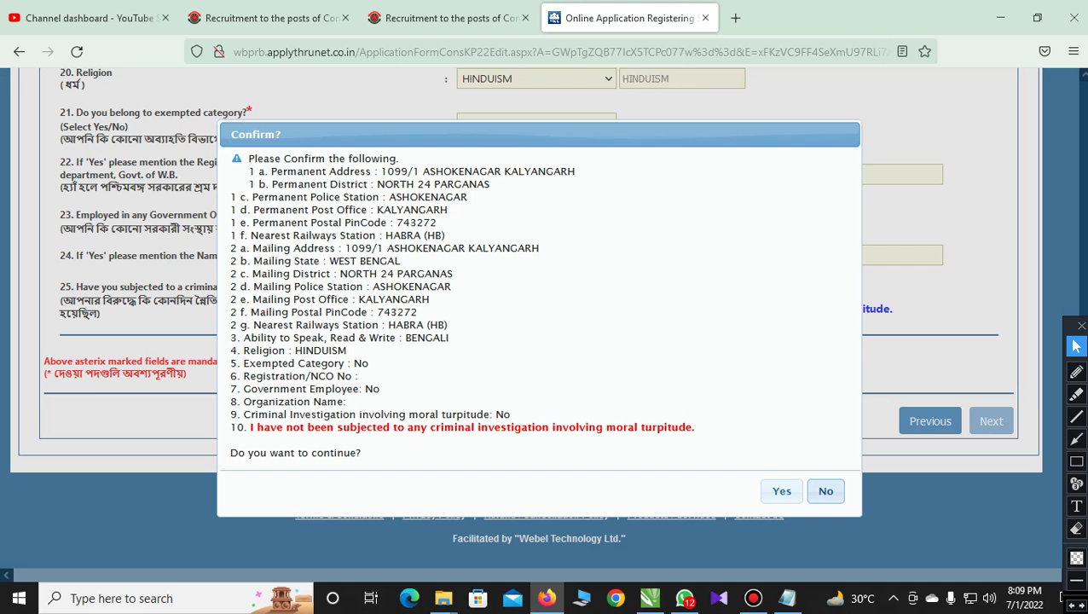
left_click(782, 490)
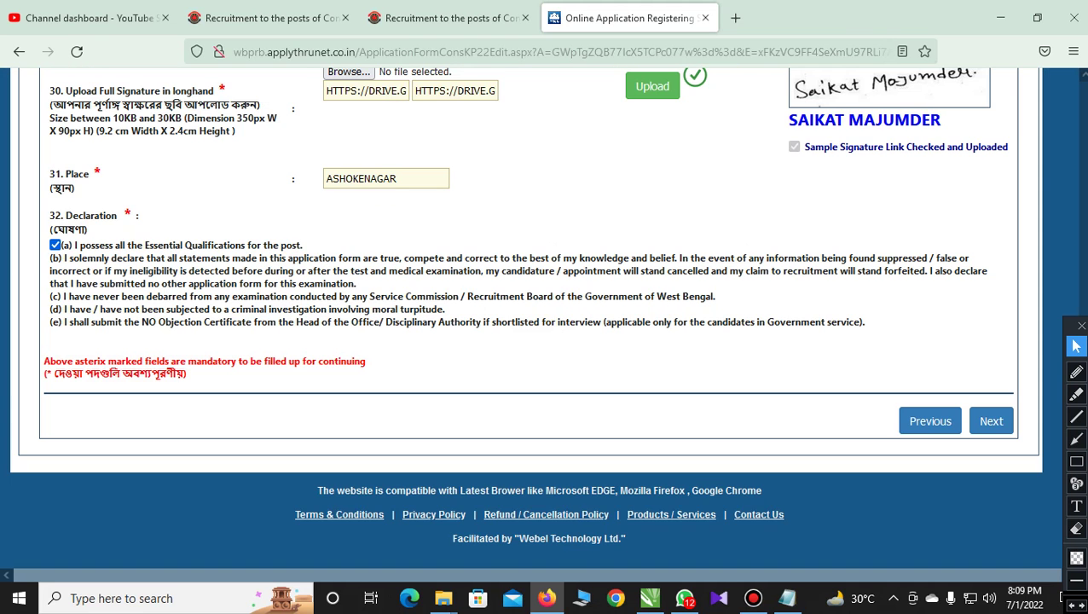
Review the photo and signature upload page.
scroll(546, 316, "up", 5)
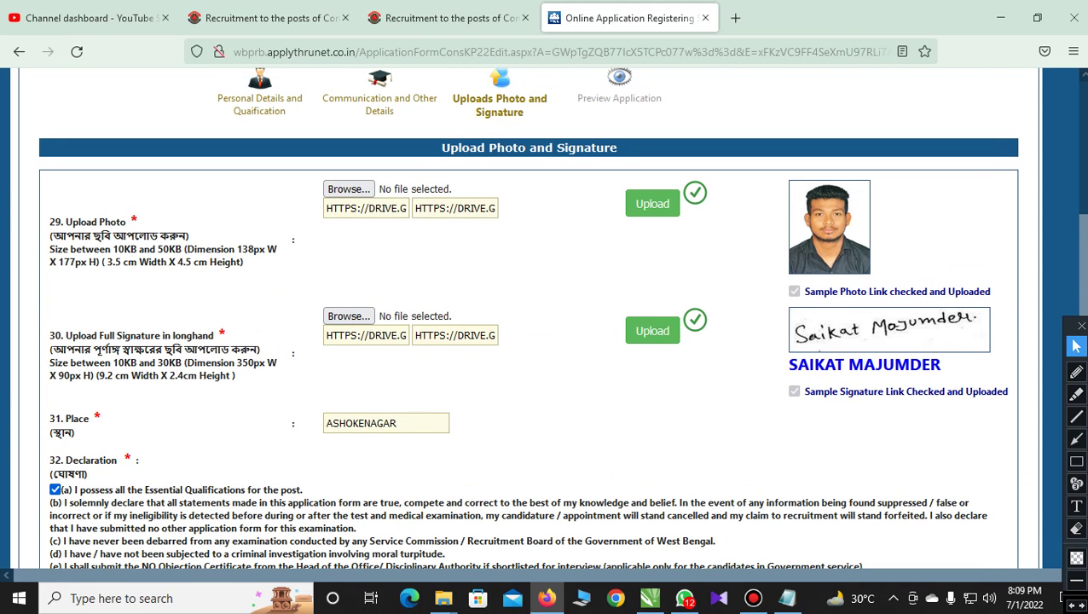
left_click(1076, 460)
mouse_move(785, 302)
left_mouse_down()
mouse_move(878, 340)
mouse_move(997, 354)
left_mouse_up()
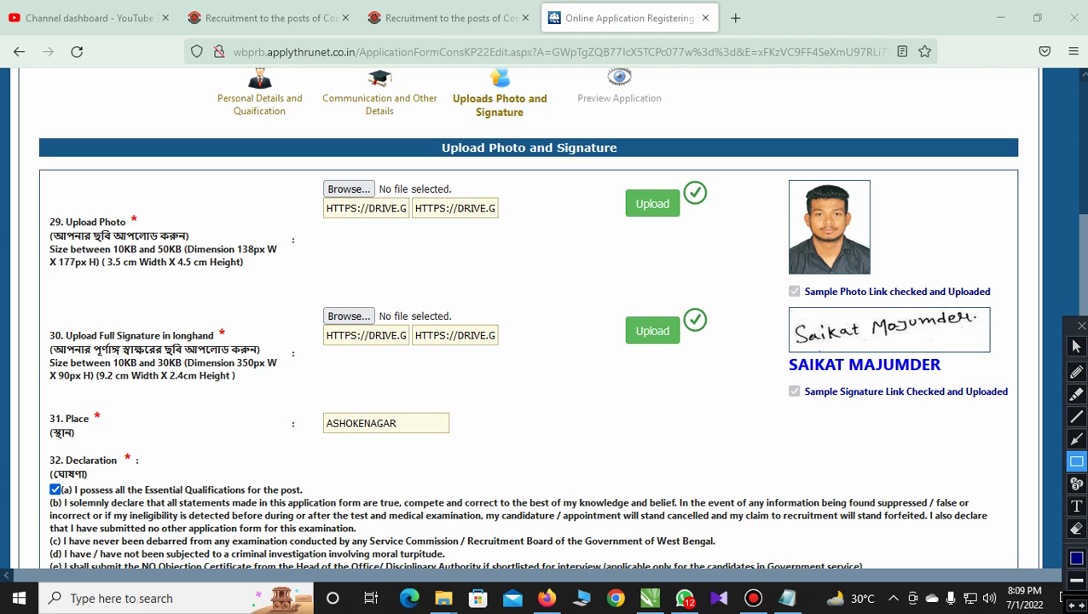
mouse_move(41, 319)
left_mouse_down()
mouse_move(128, 356)
mouse_move(265, 393)
mouse_move(300, 392)
left_mouse_up()
left_click(1076, 345)
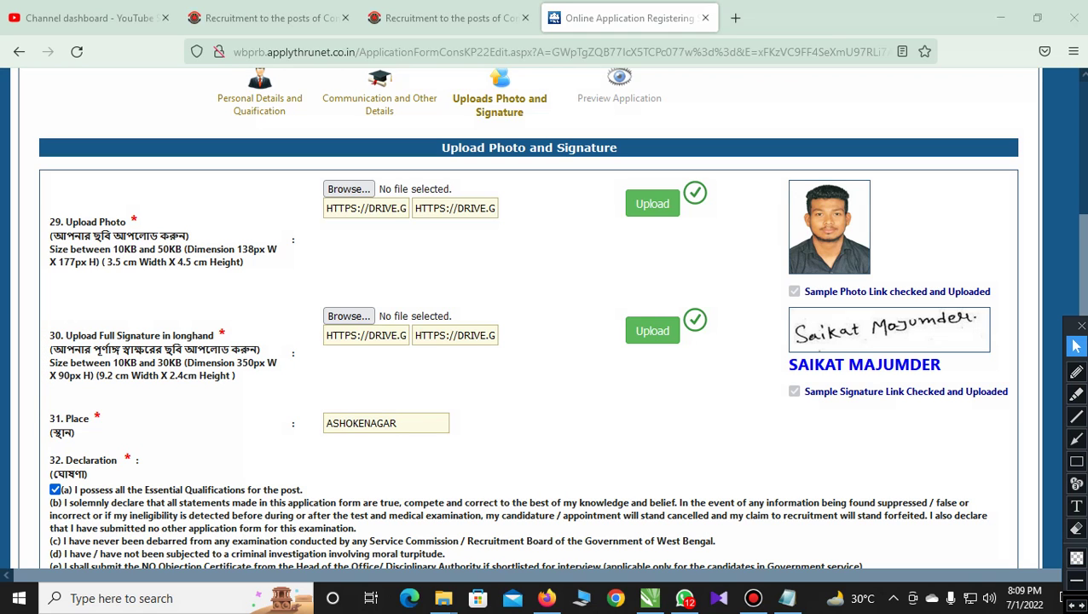
Attach the 8.02.46 PM WhatsApp signature image, try uploading it, and dismiss the .jpg-only alert.
left_click(349, 316)
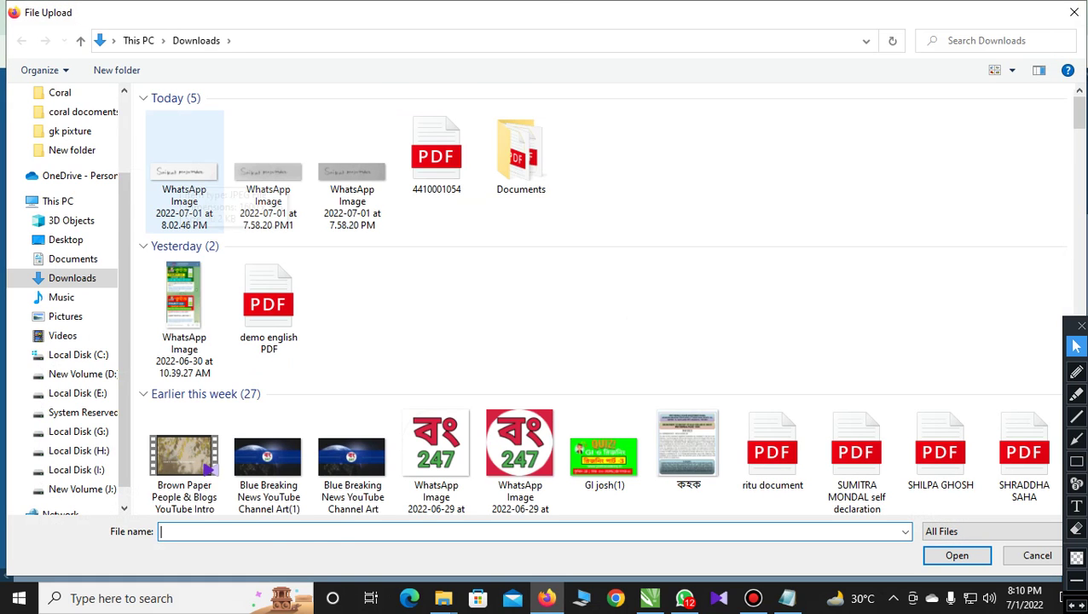
double_click(184, 175)
left_click(652, 331)
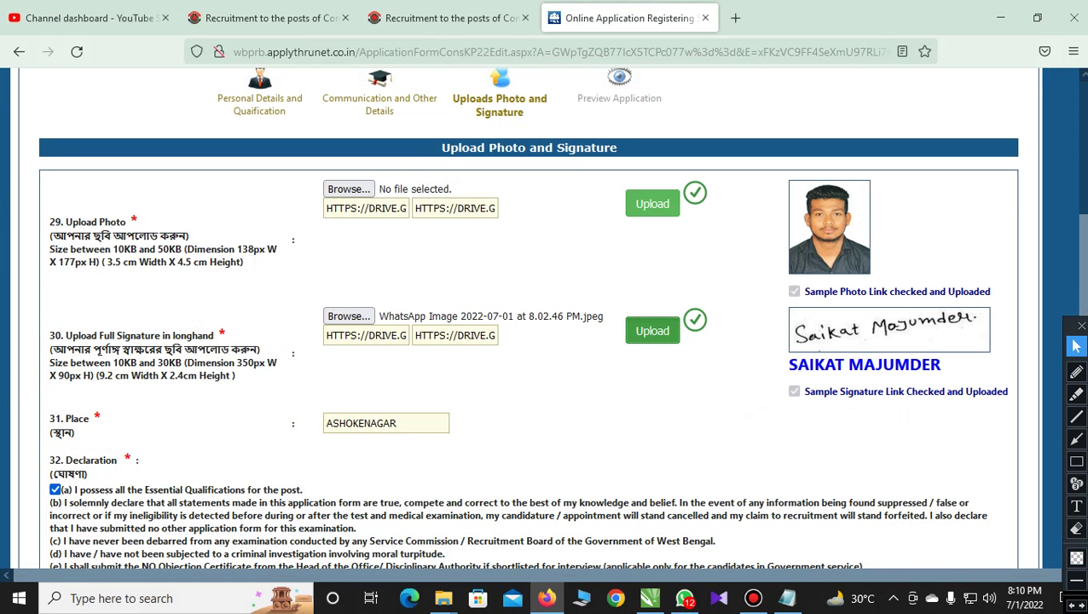
key("Return")
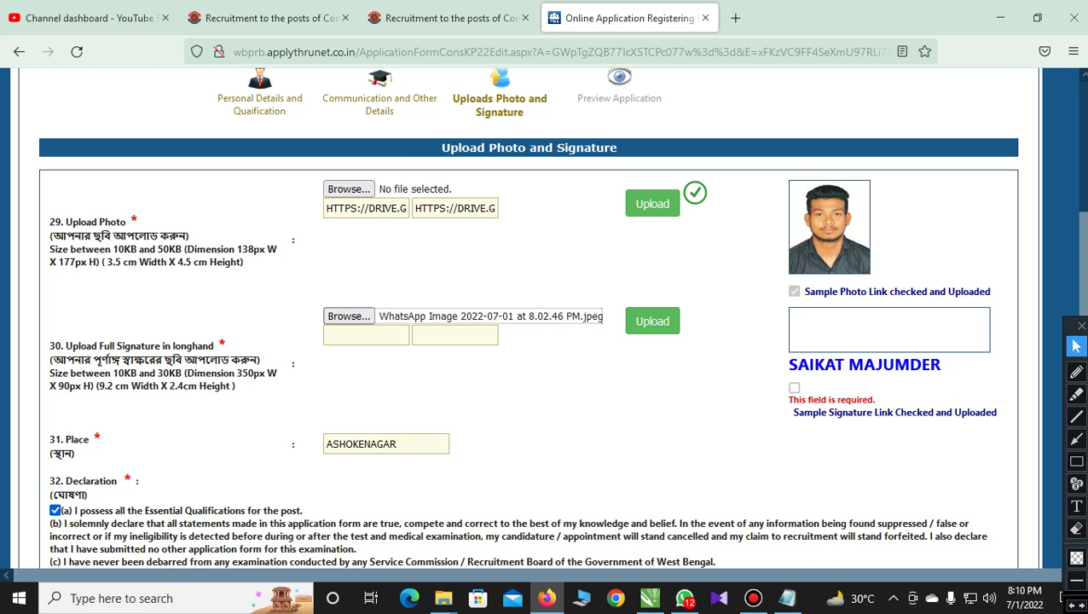
scroll(980, 413, "down", 3)
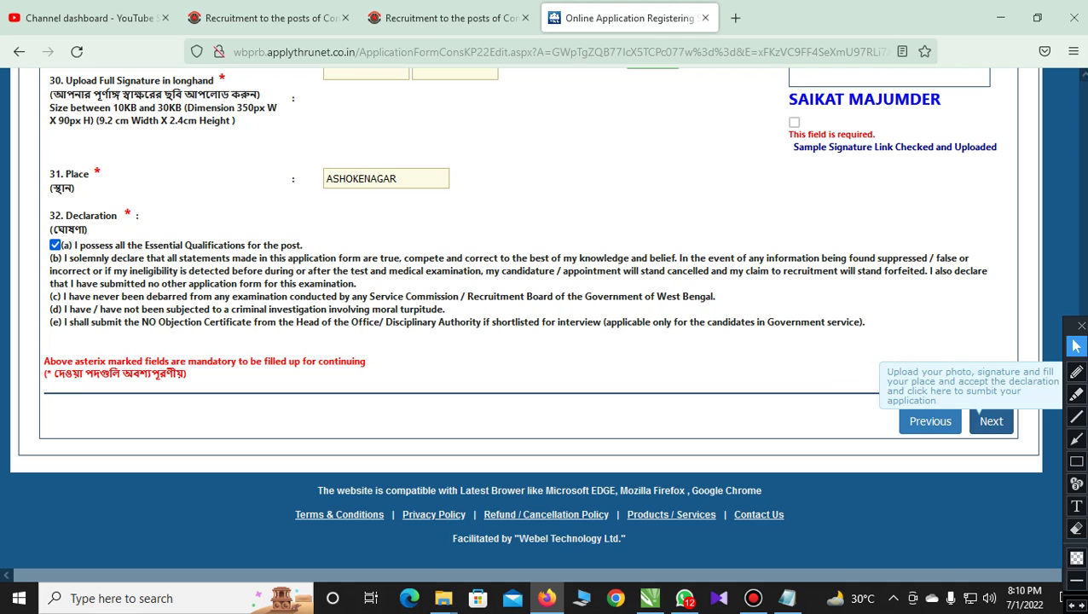
scroll(525, 313, "up", 3)
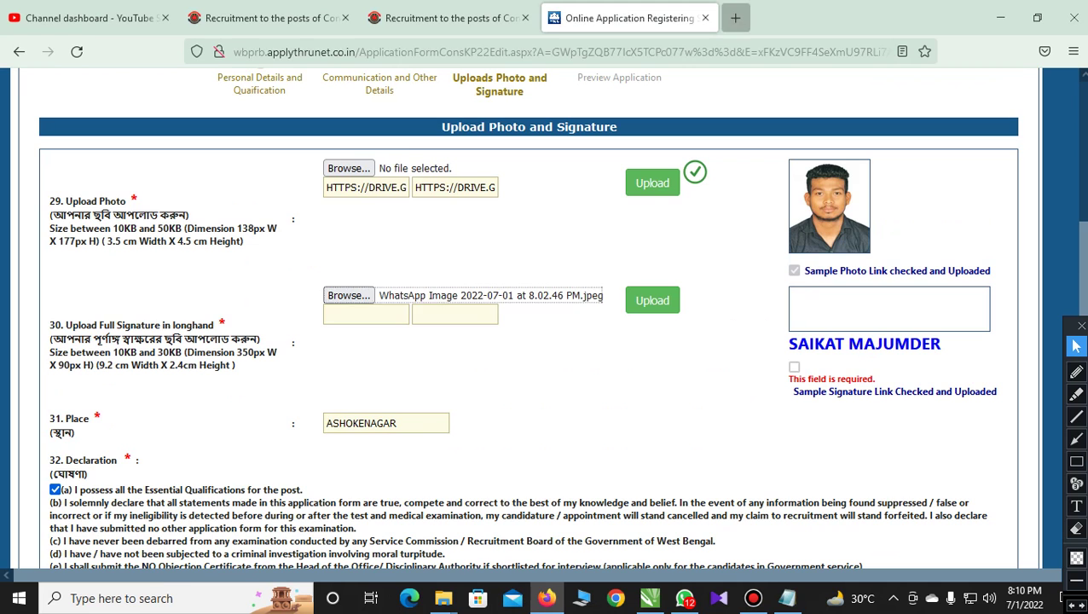
left_click(735, 18)
Load Google in a new tab and search for the 'photo size reducer' suggestion.
type("g")
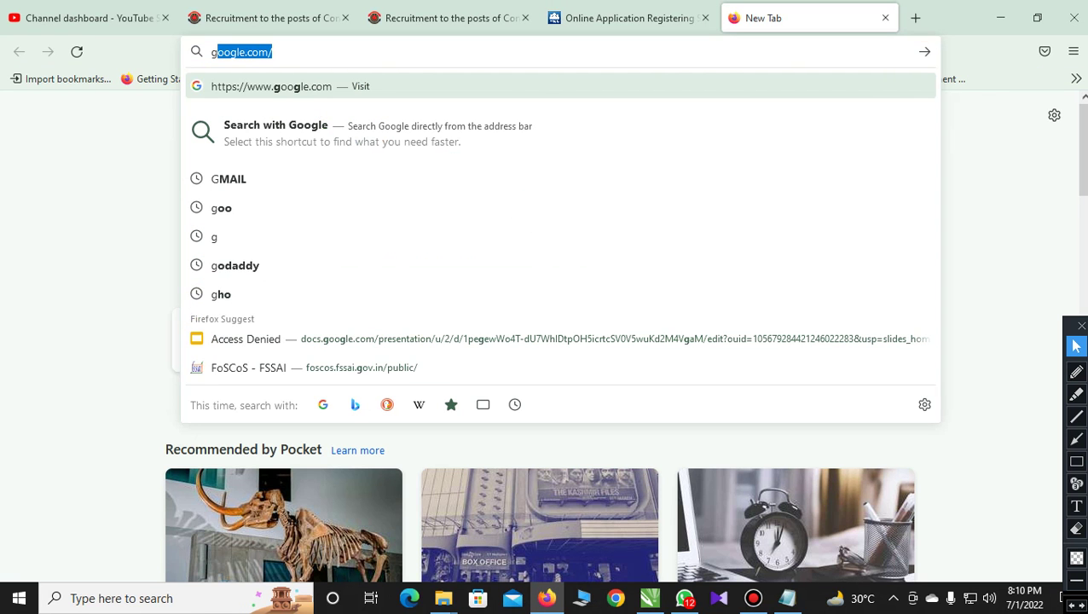
key("Return")
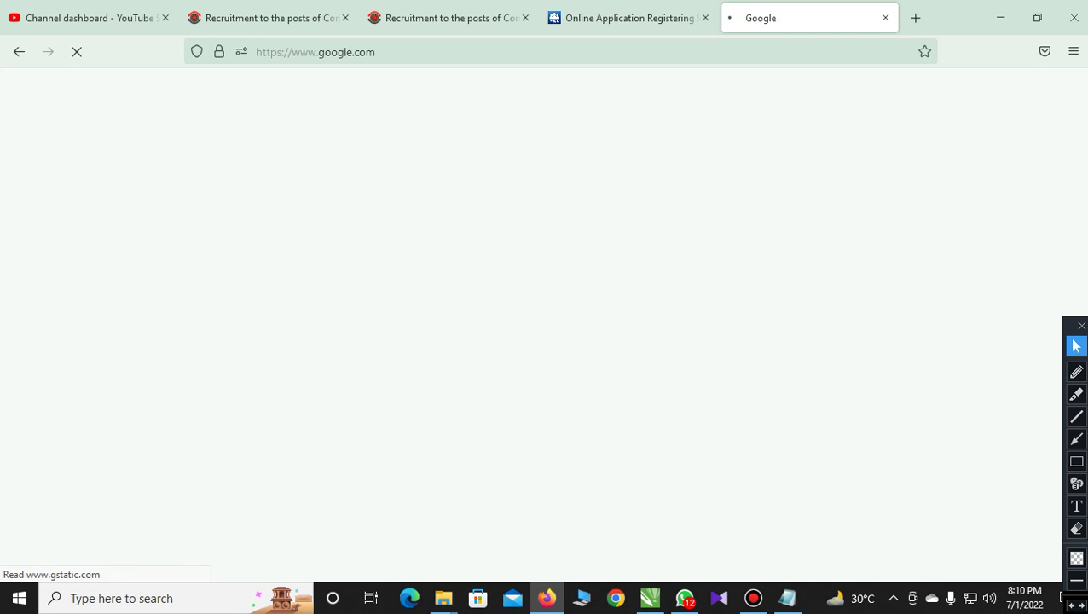
type("p")
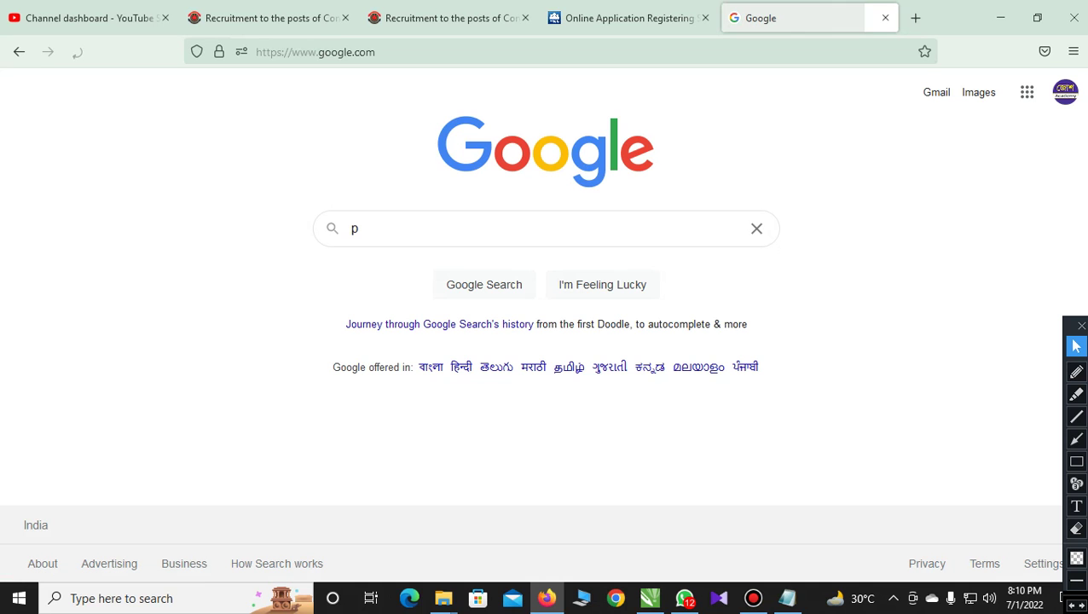
type("hoto")
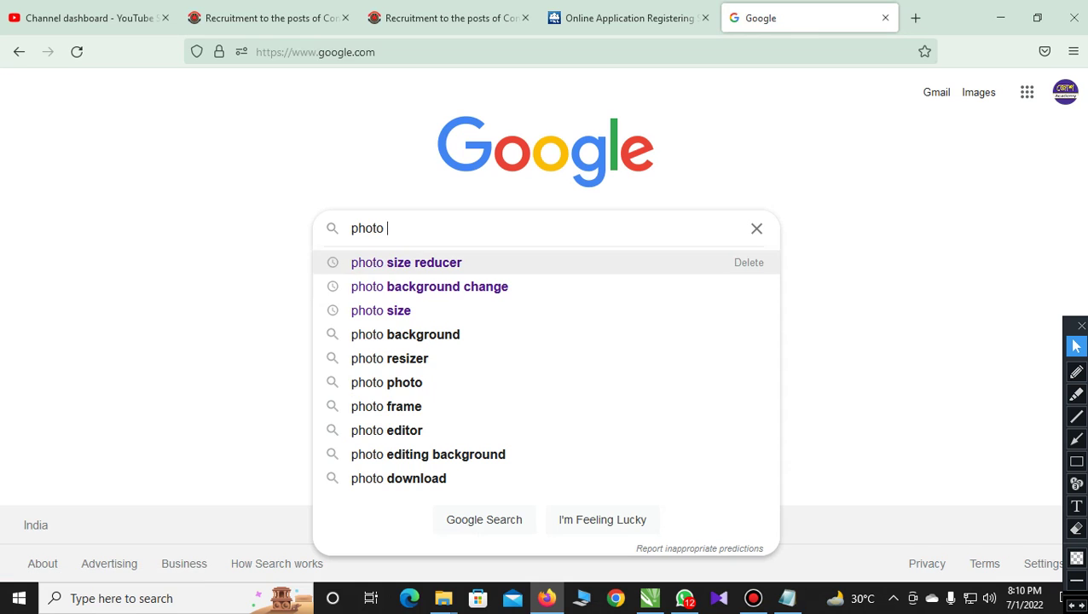
left_click(405, 263)
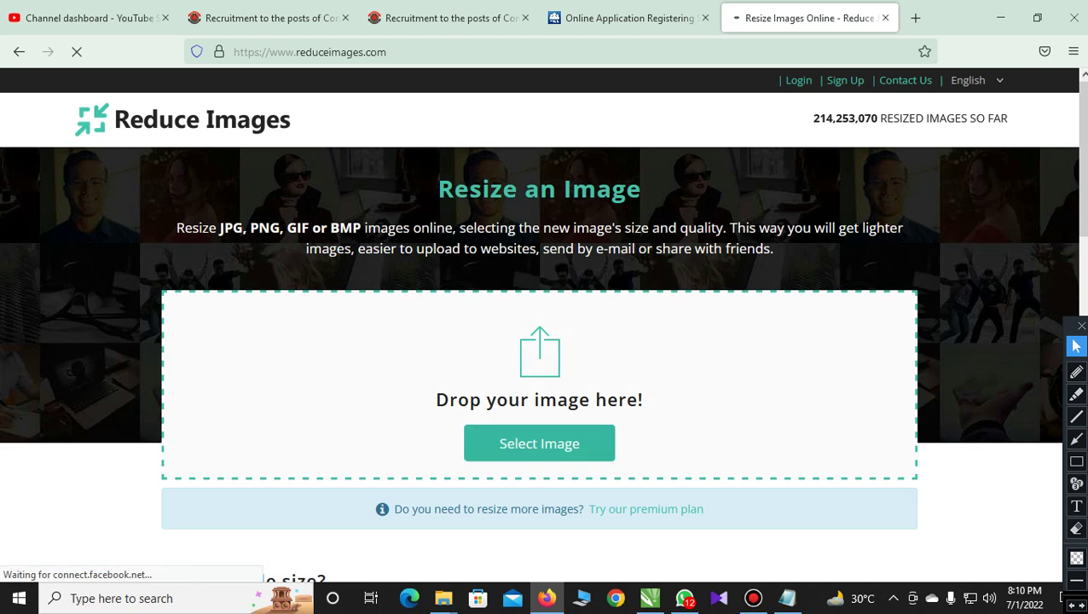
Upload the WhatsApp signature image to Reduce Images and try a resize with default settings.
left_click(538, 443)
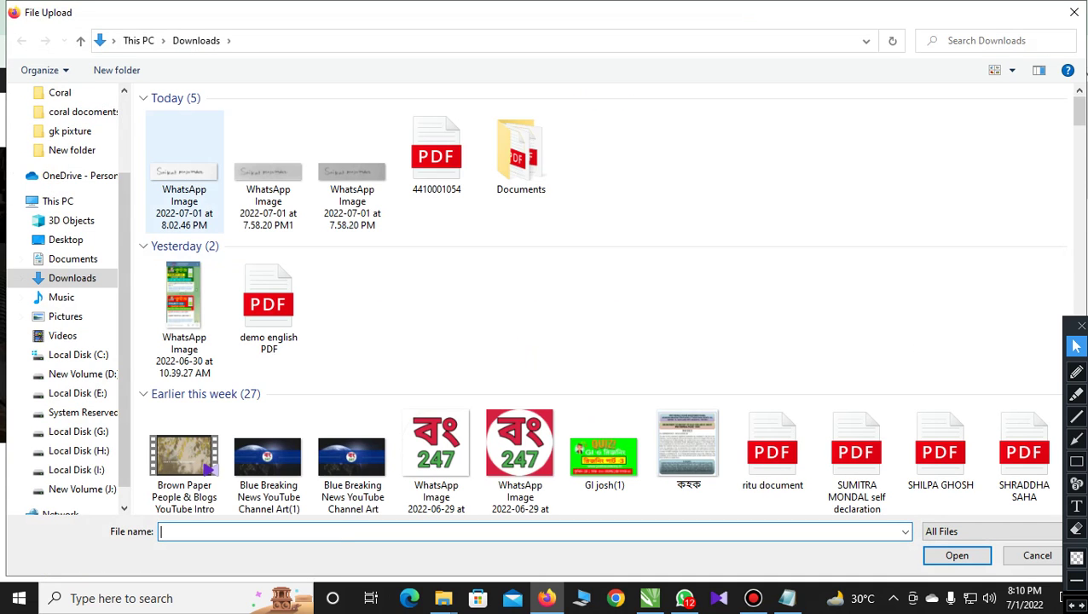
key("Escape")
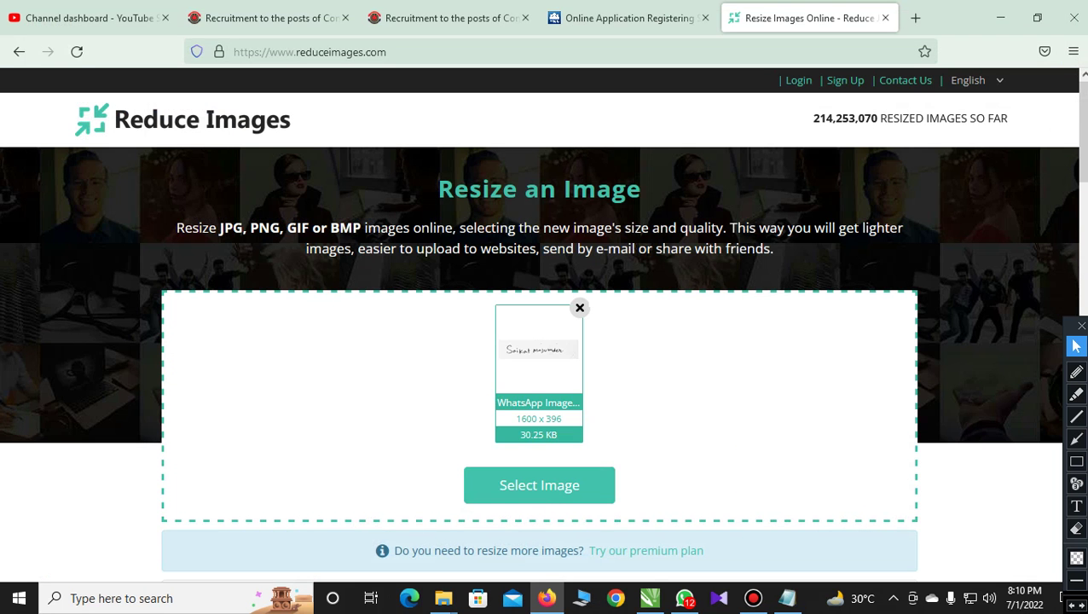
scroll(544, 341, "down", 1)
scroll(544, 341, "down", 1)
scroll(544, 341, "down", 4)
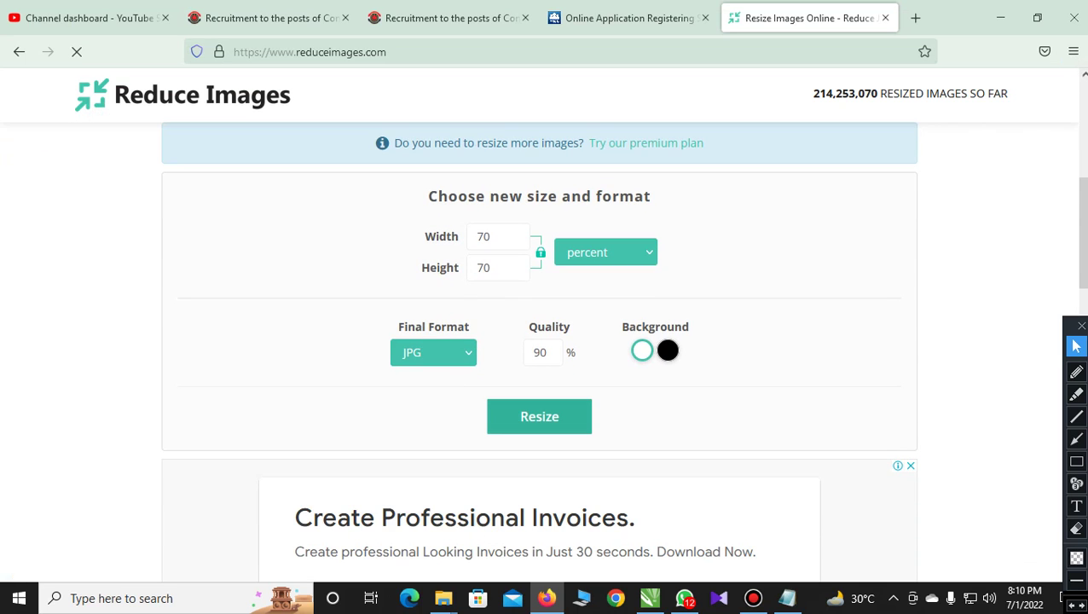
left_click(539, 416)
scroll(539, 341, "down", 5)
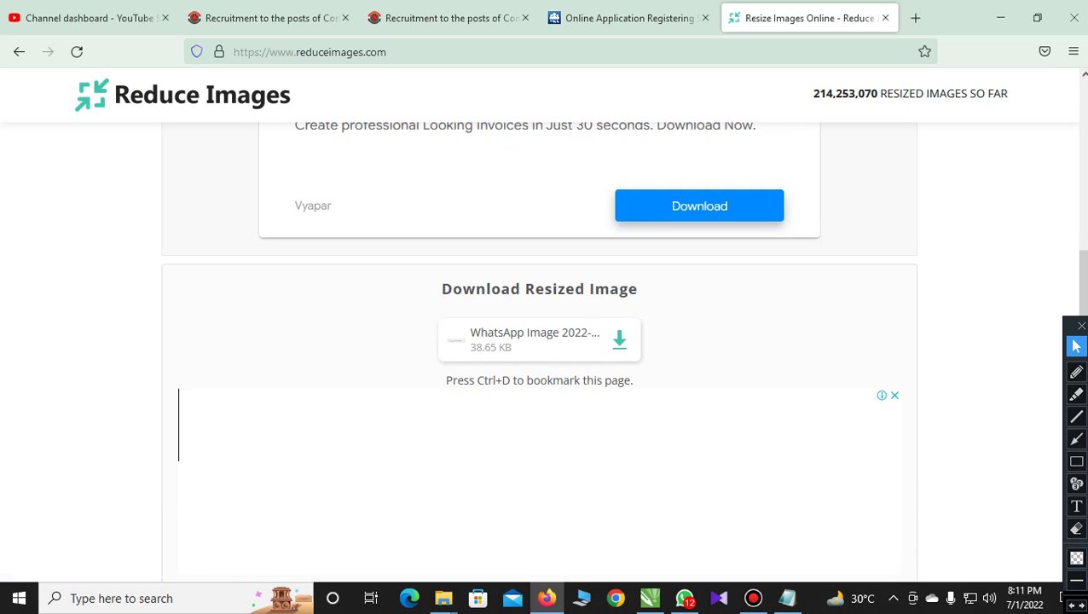
scroll(543, 341, "up", 5)
scroll(539, 351, "down", 5)
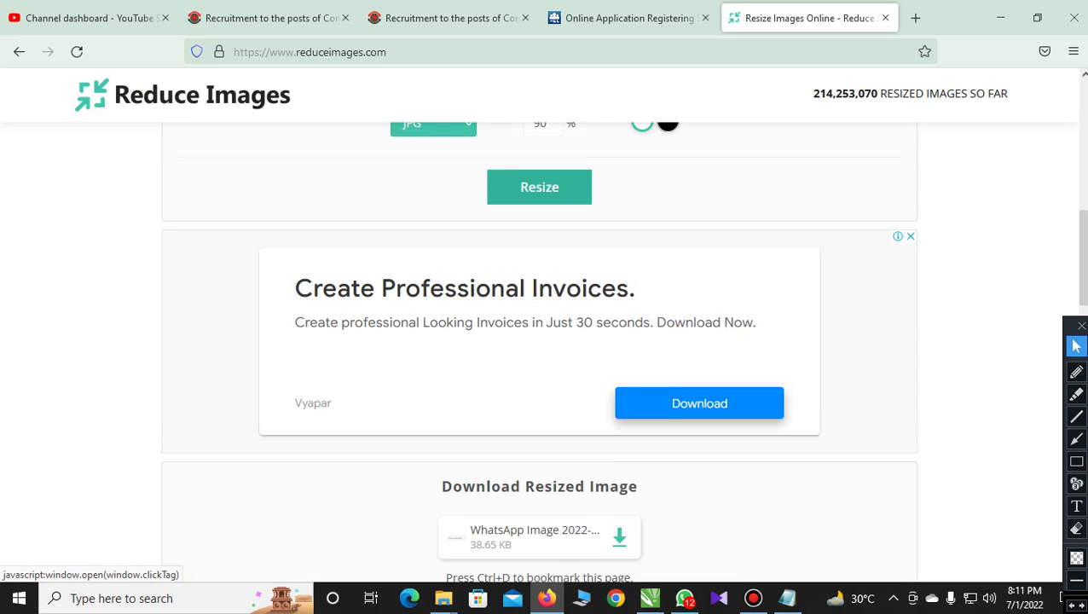
scroll(539, 351, "up", 2)
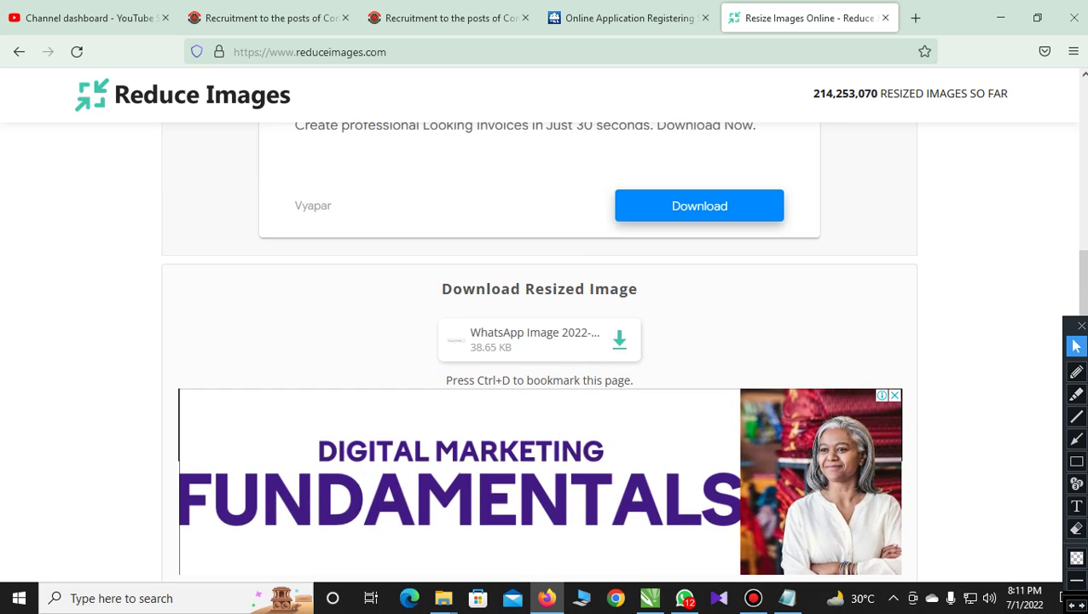
scroll(539, 352, "up", 6)
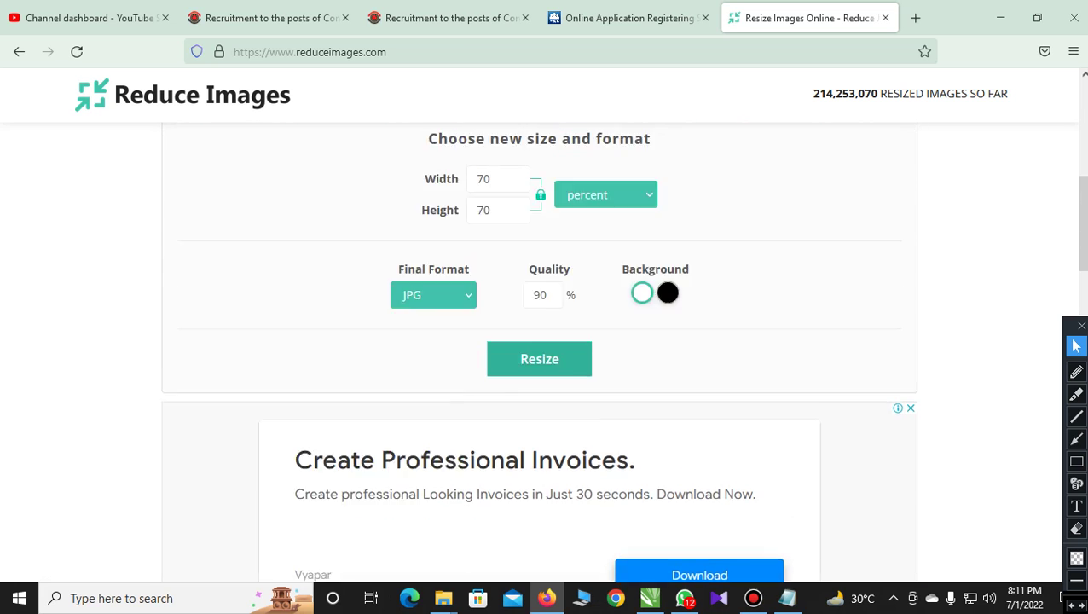
Leave the size unit on percent and briefly check the application form tab.
left_click(605, 314)
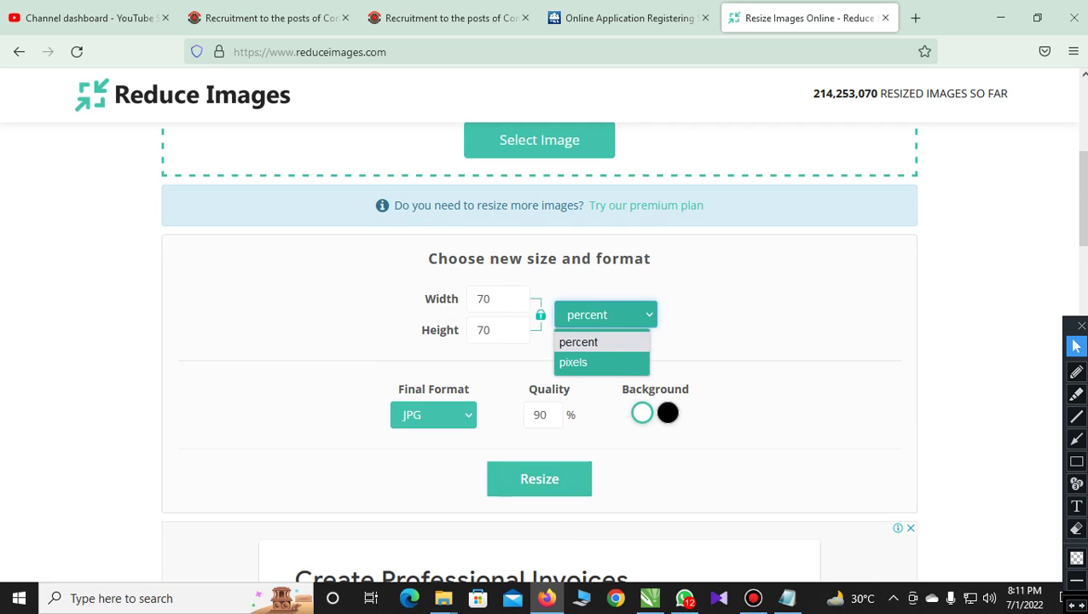
left_click(605, 314)
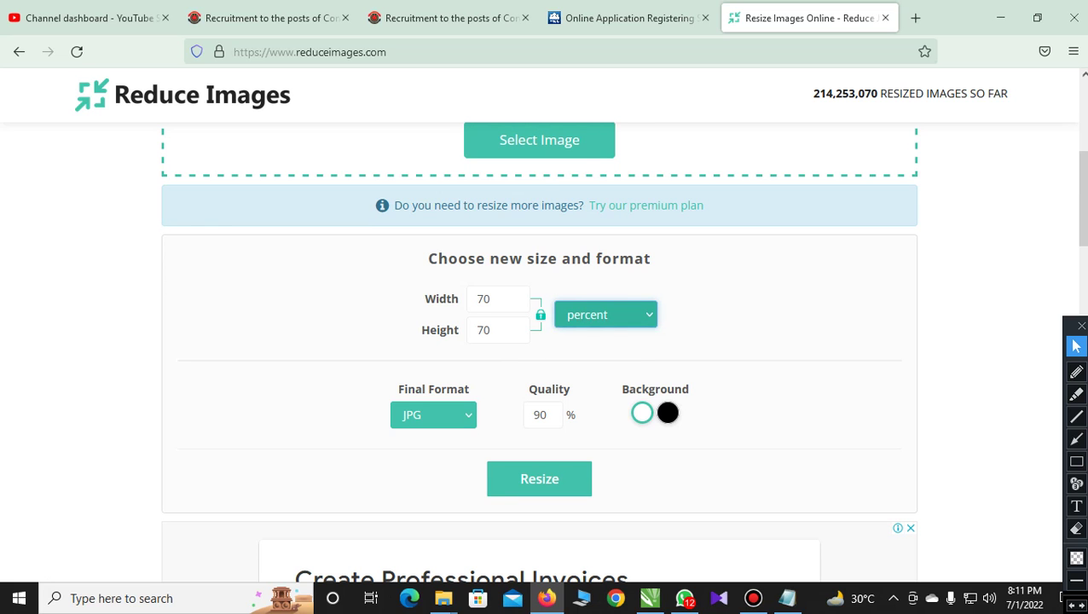
left_click(629, 18)
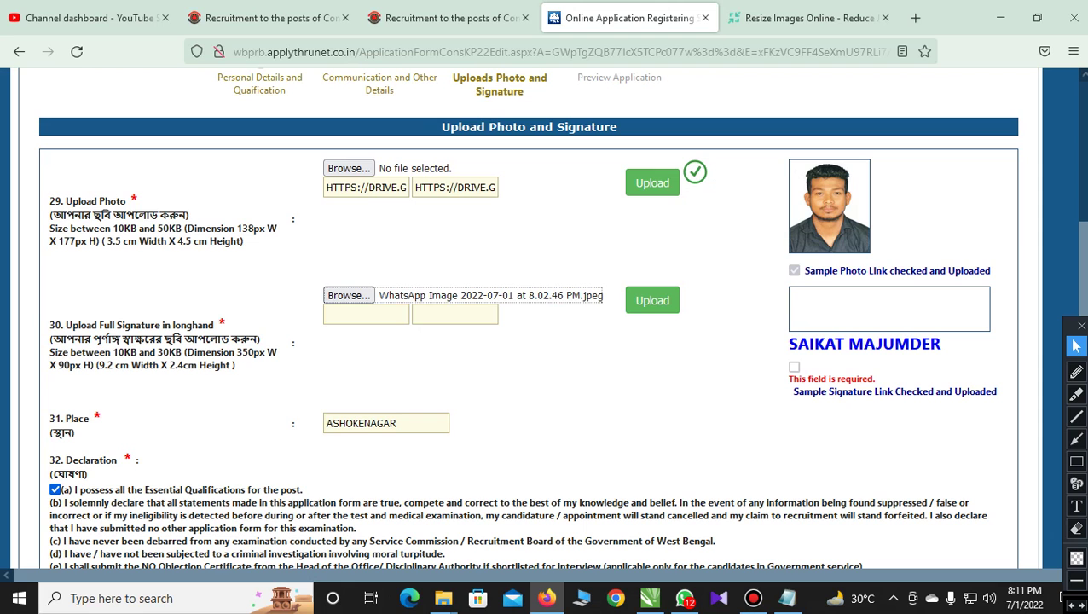
left_click(808, 18)
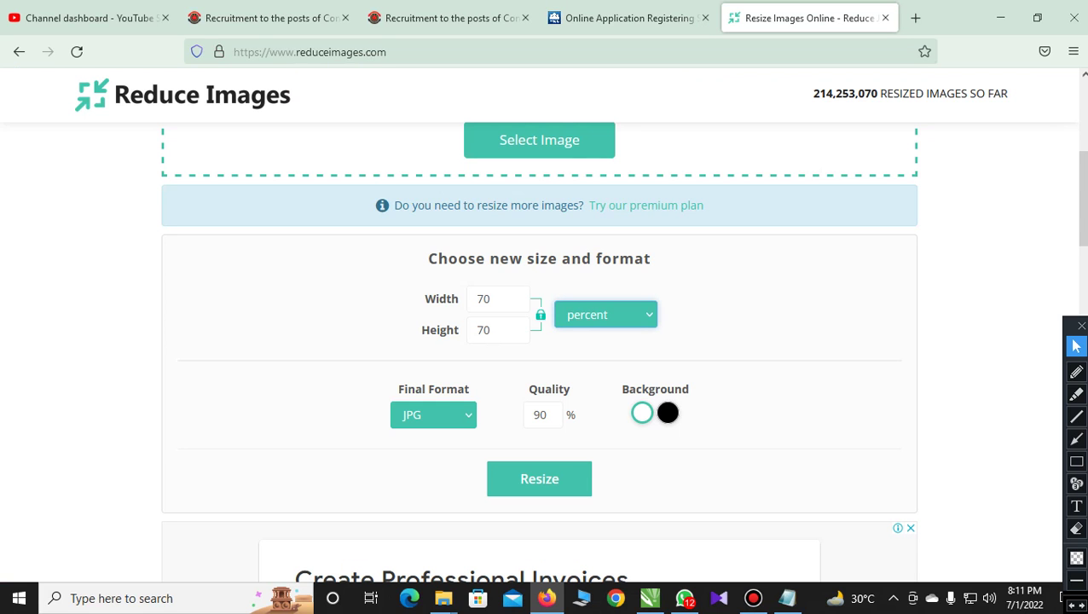
Unlock the aspect ratio, resize to width 350 and height 90, then return to the results.
left_click(540, 314)
double_click(484, 298)
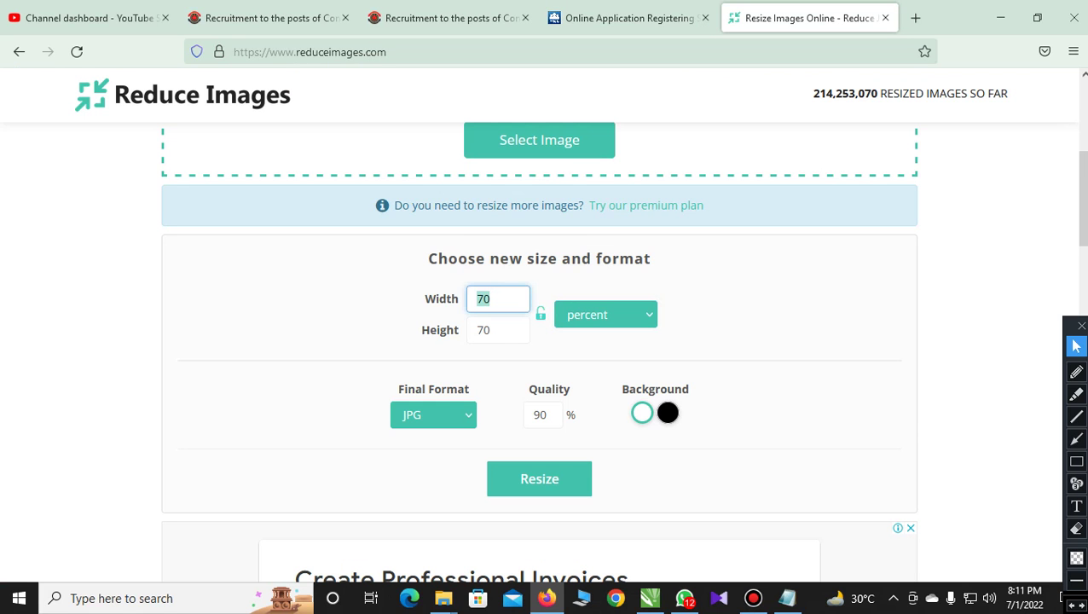
type("350")
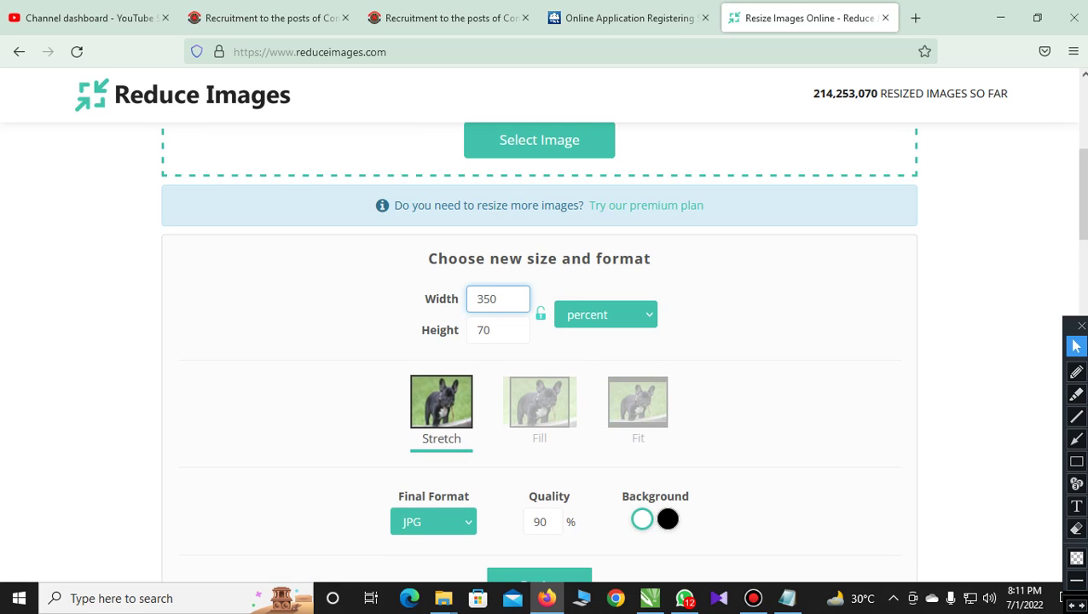
key("Tab")
key("BackSpace")
type("90")
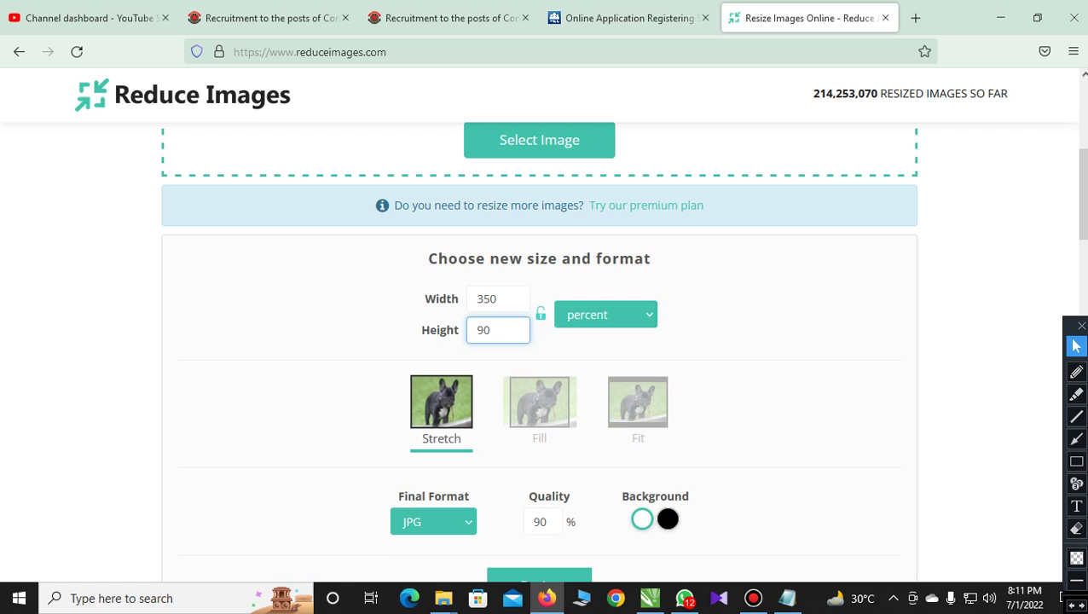
key("Tab")
key("alt+Down")
key("Return")
scroll(539, 351, "down", 2)
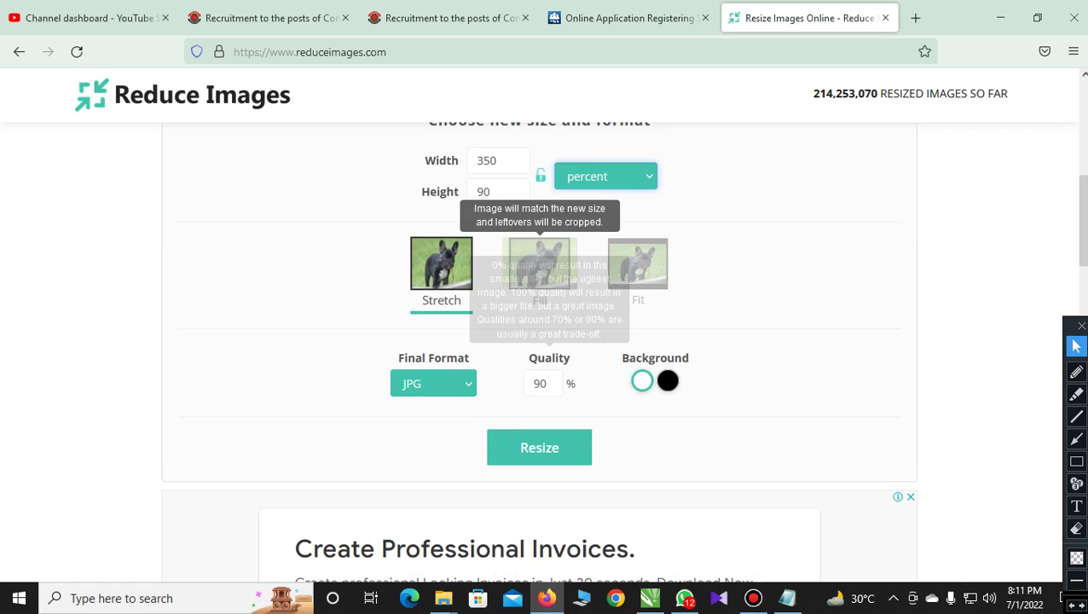
scroll(539, 351, "down", 1)
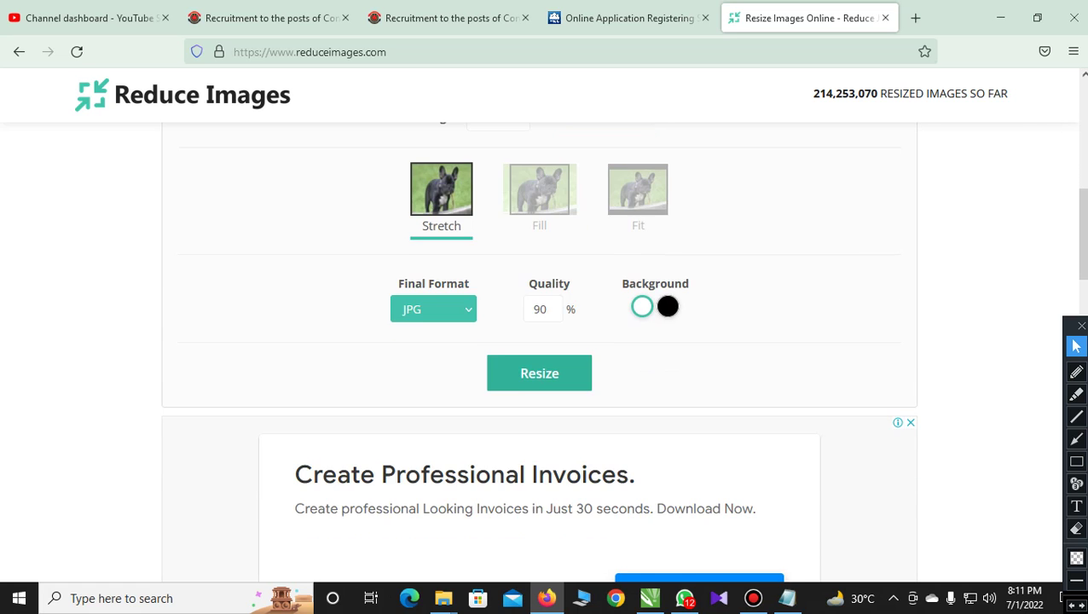
left_click(539, 373)
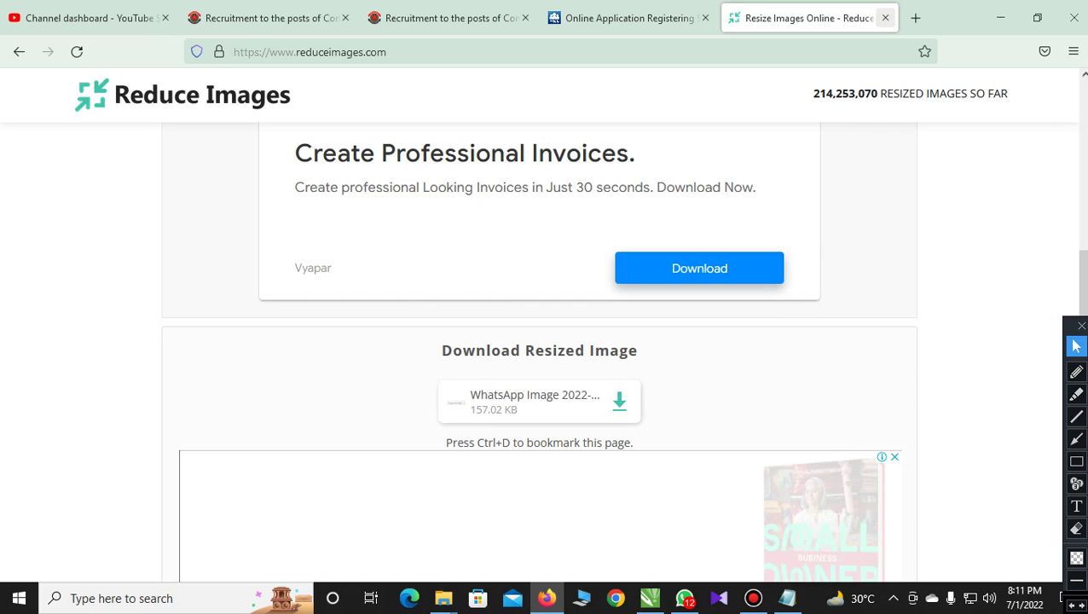
left_click(19, 51)
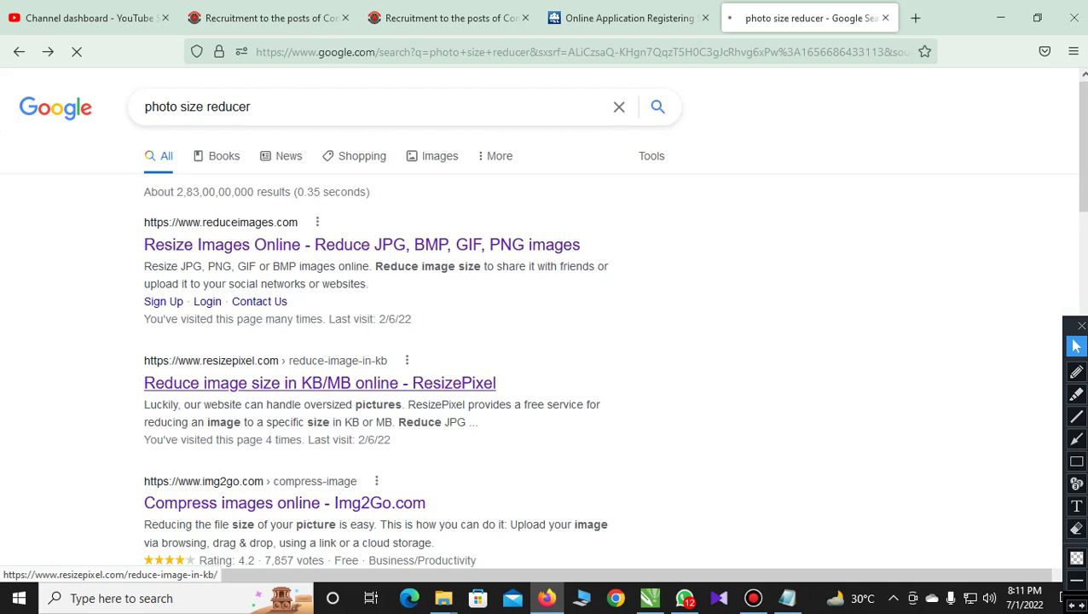
Open ResizePixel in a new tab and load the 8.02.46 PM signature image from Downloads.
scroll(320, 383, "down", 2)
right_click(307, 301)
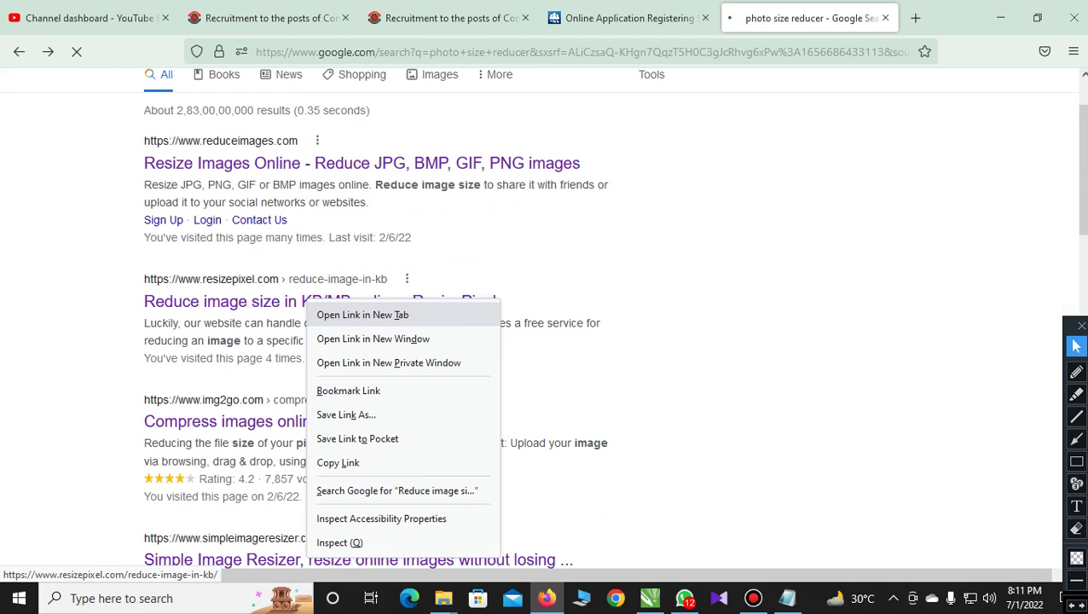
left_click(359, 247)
left_click(840, 17)
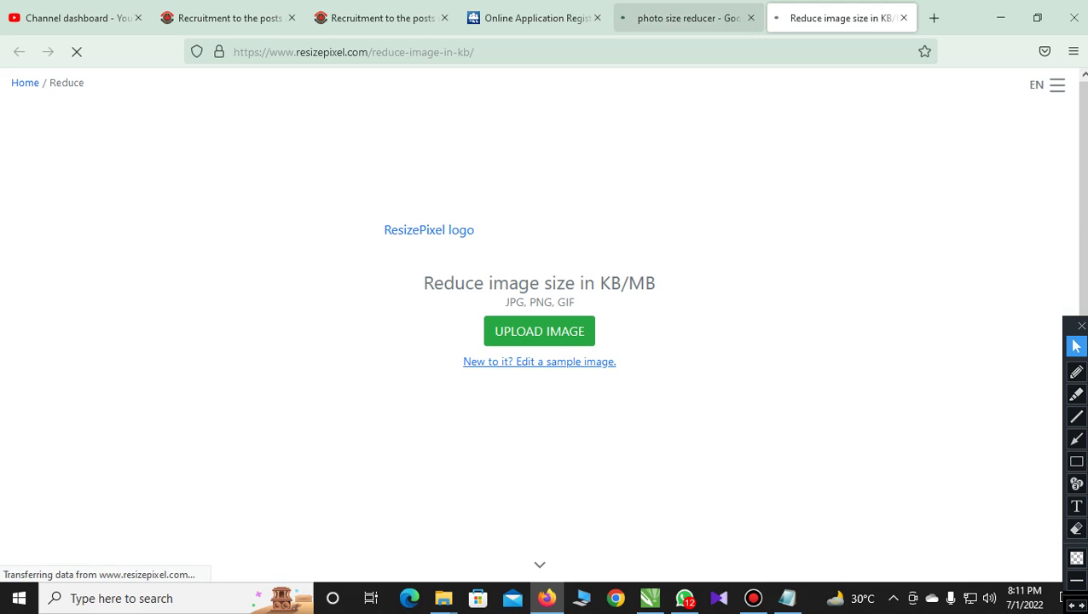
left_click(751, 17)
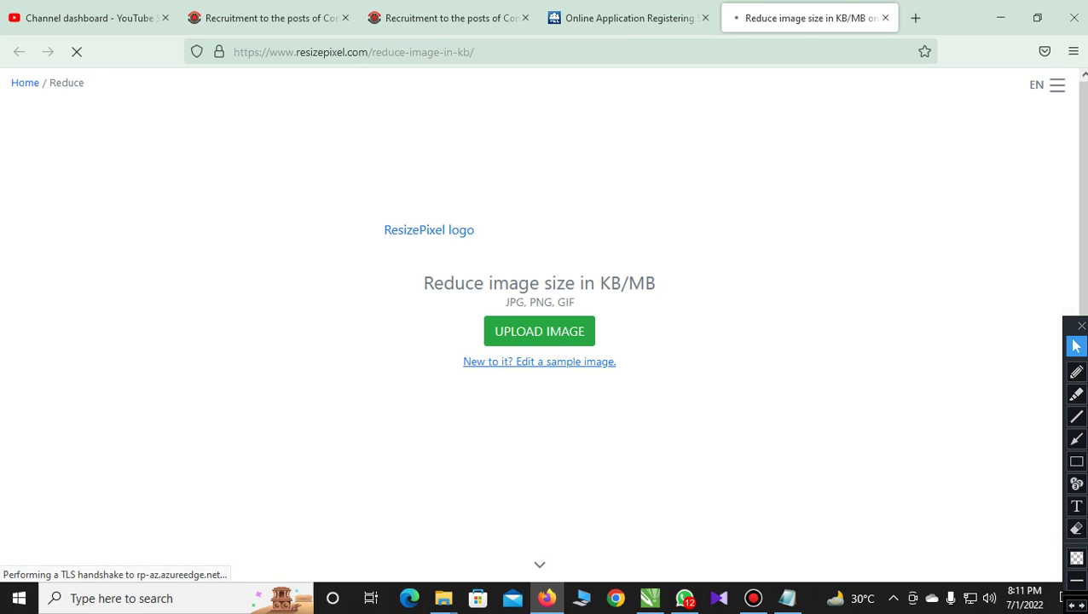
left_click(538, 330)
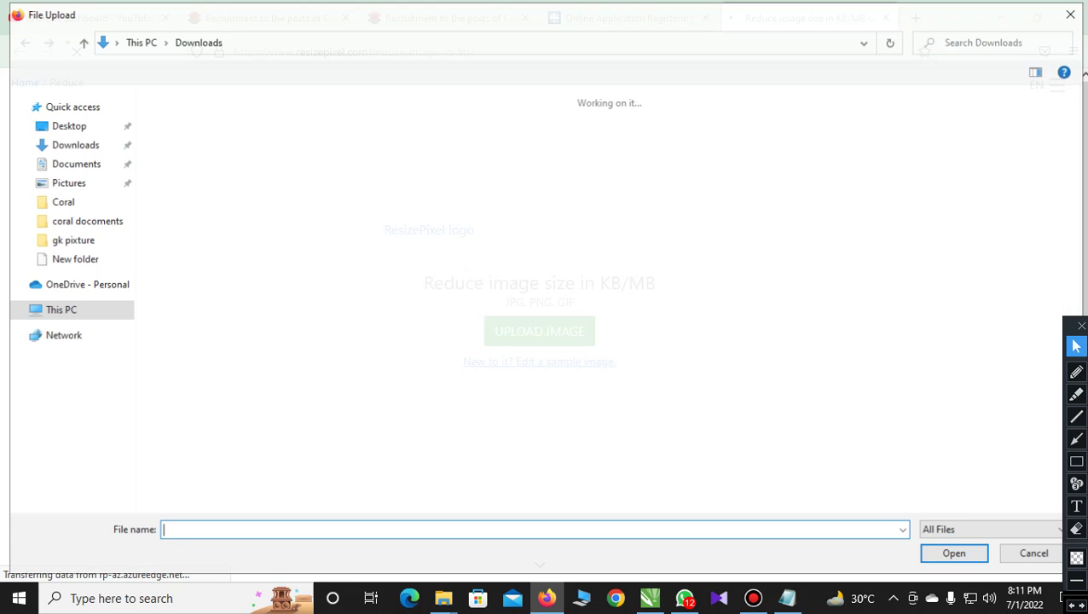
double_click(198, 161)
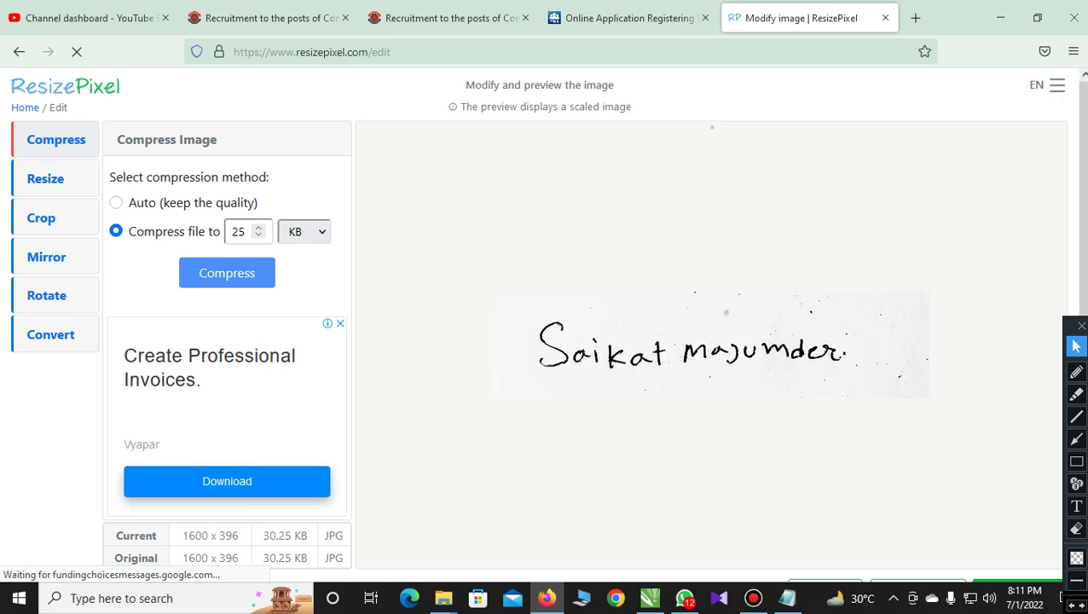
Lower the 'Compress file to' target to 20 KB and compress the signature.
left_click(257, 235)
left_click(257, 235)
left_click(257, 235)
left_click(257, 236)
left_click(258, 235)
left_click(227, 273)
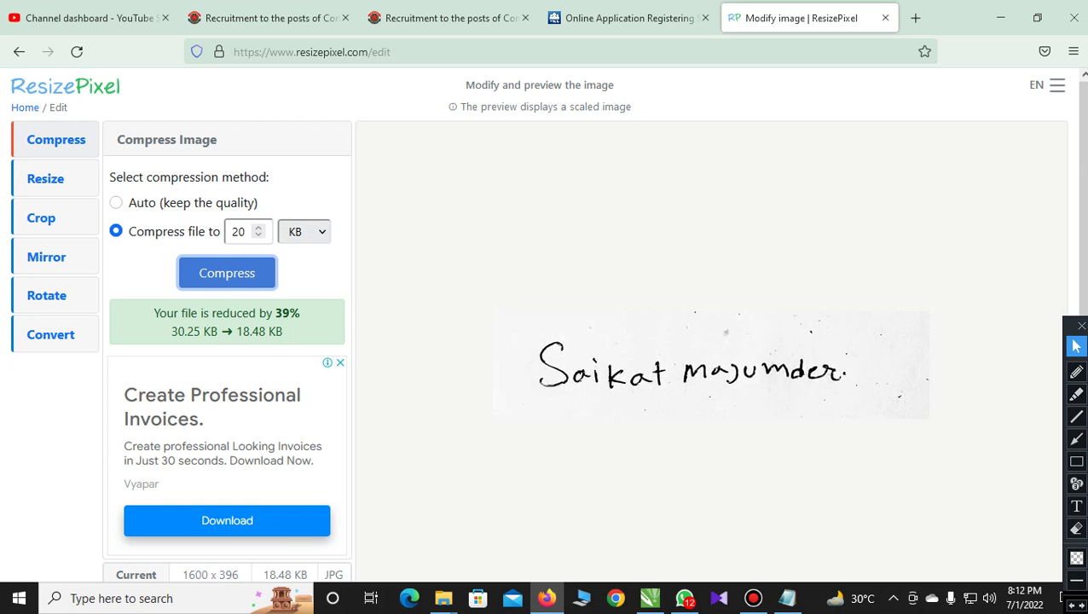
scroll(227, 272, "down", 2)
scroll(227, 273, "up", 2)
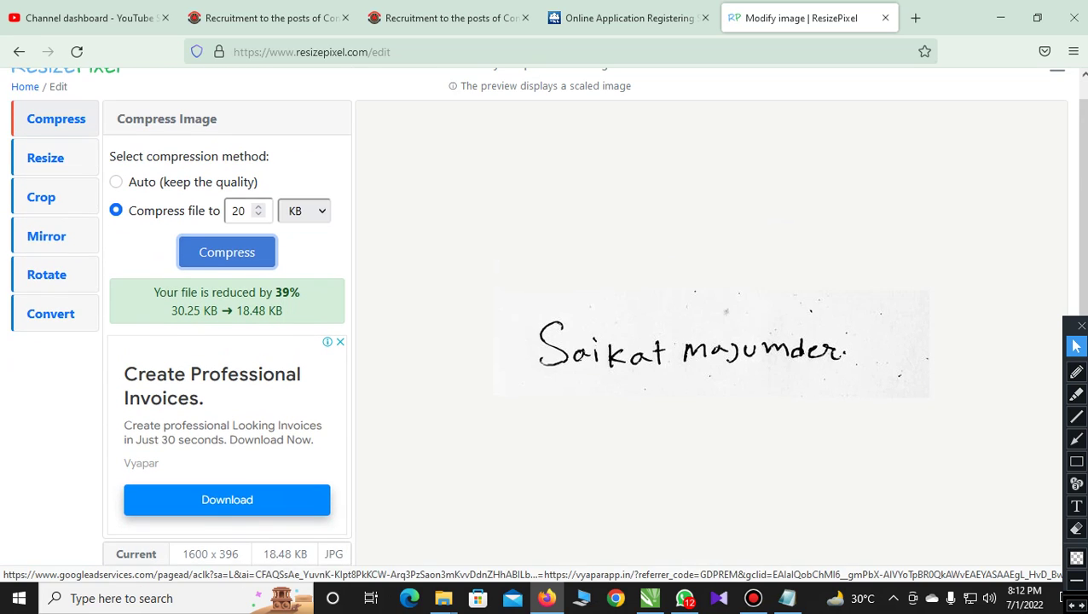
key("Return")
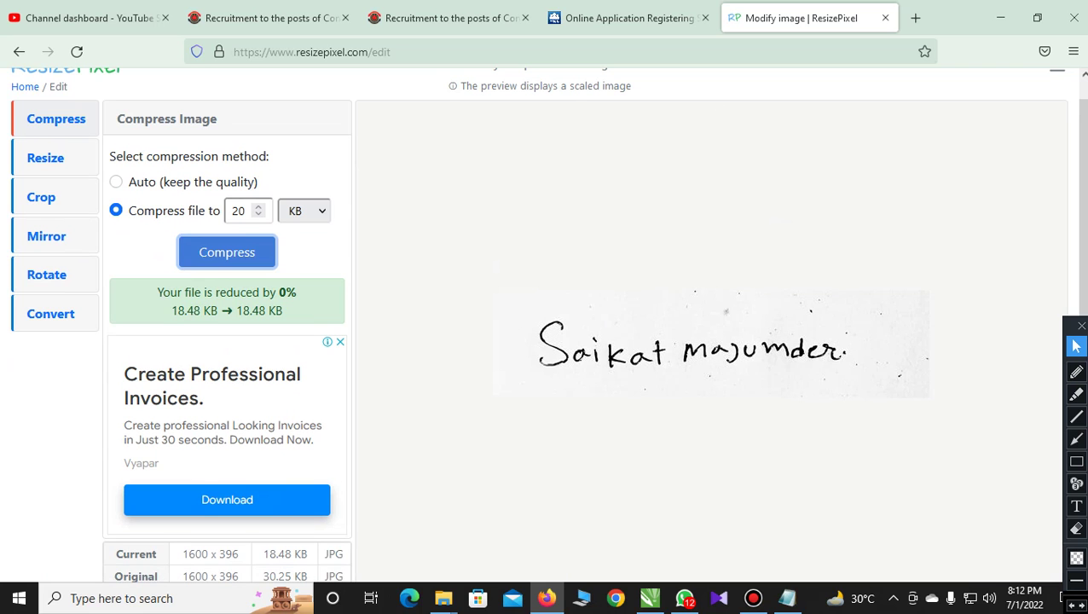
Download the compressed 18.48 KB signature JPG and minimize Firefox.
scroll(542, 325, "down", 2)
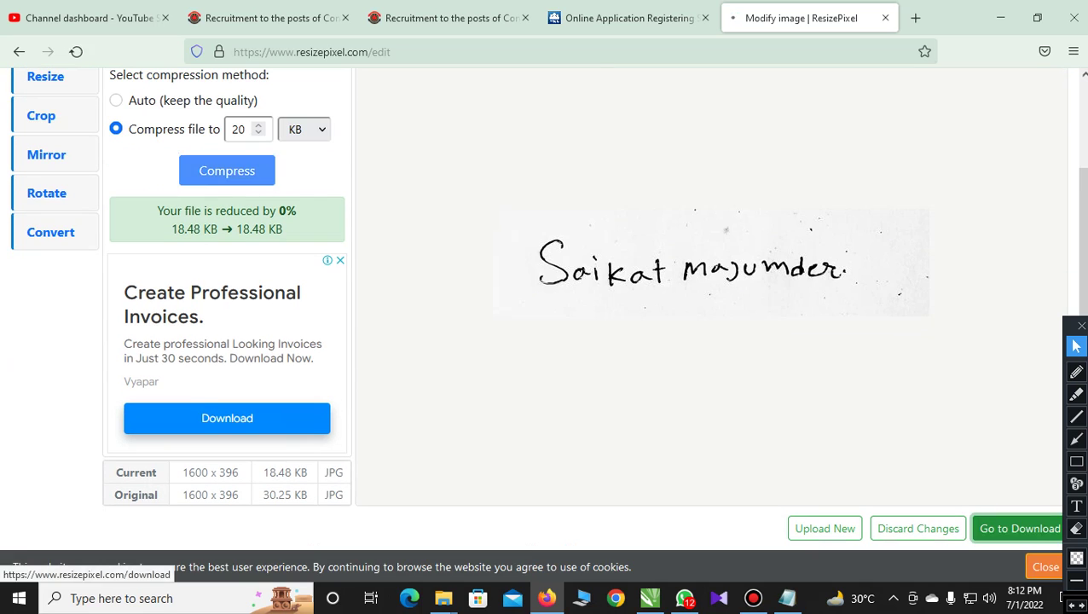
left_click(1020, 529)
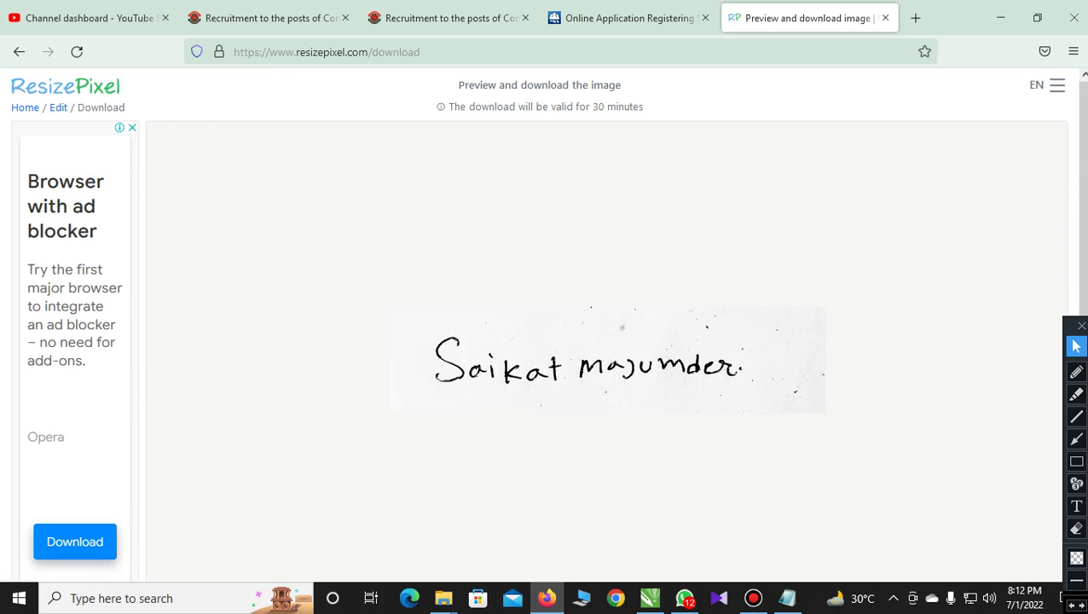
scroll(1018, 478, "down", 1)
left_click(1019, 528)
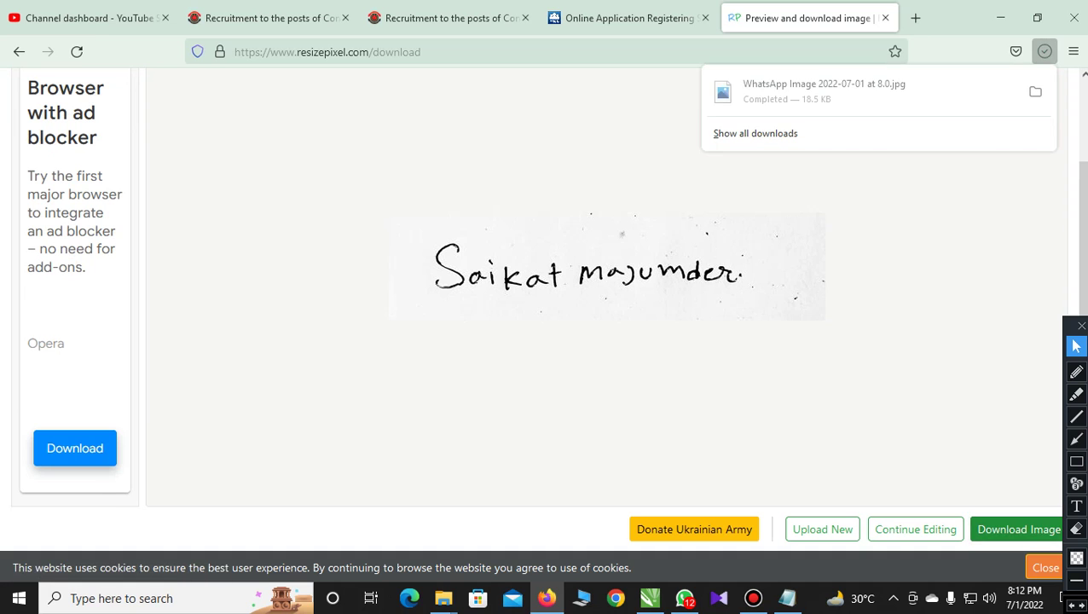
left_click(1000, 17)
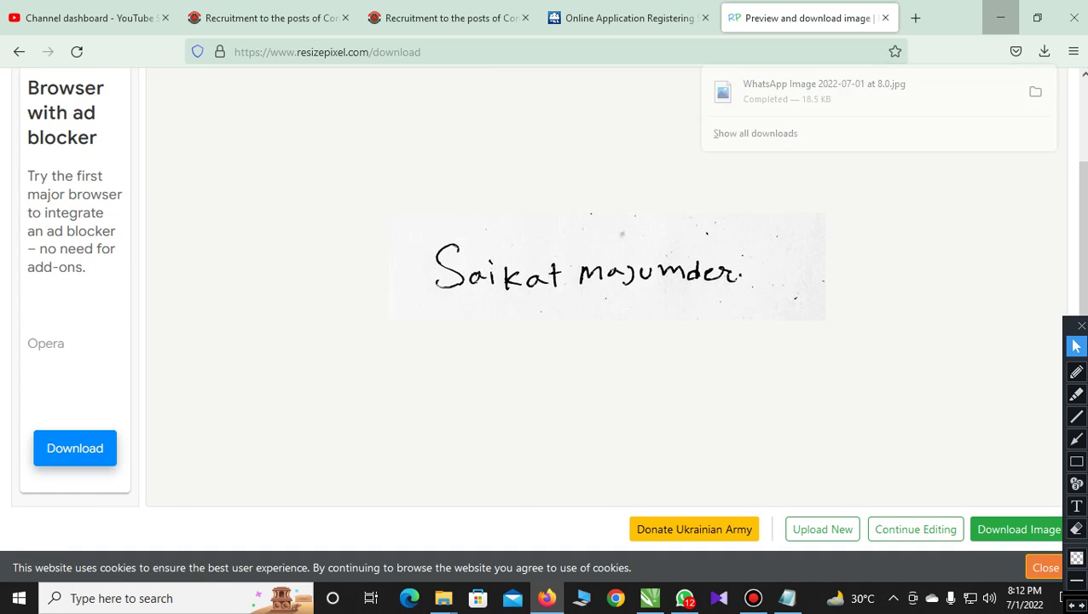
left_click(765, 196)
Refresh Downloads and confirm in Properties that the new signature file is 18.4 KB.
right_click(765, 196)
left_click(808, 261)
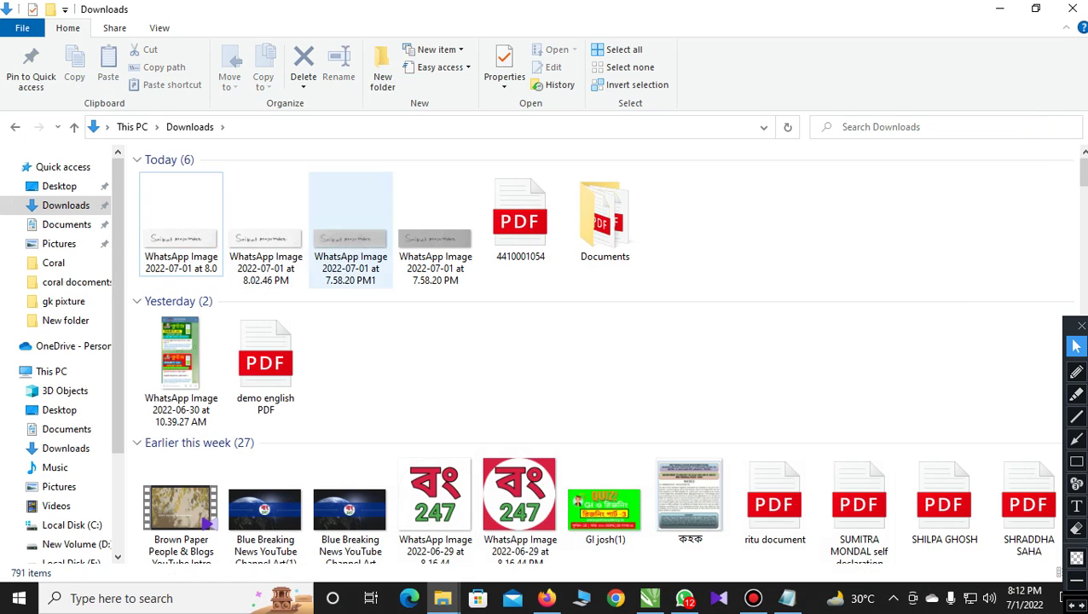
left_click(181, 223)
right_click(179, 223)
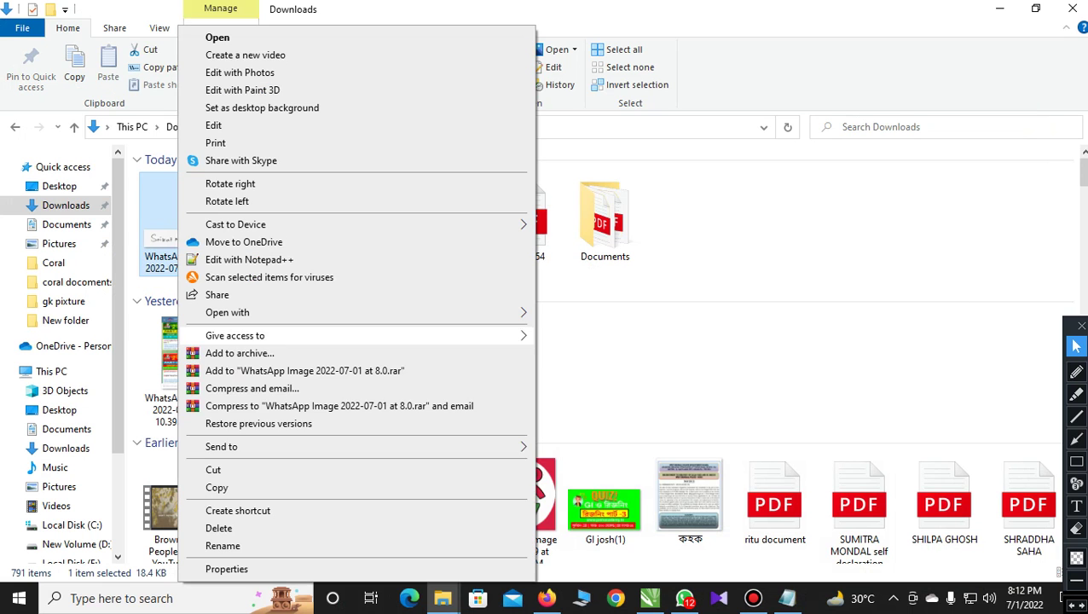
left_click(205, 567)
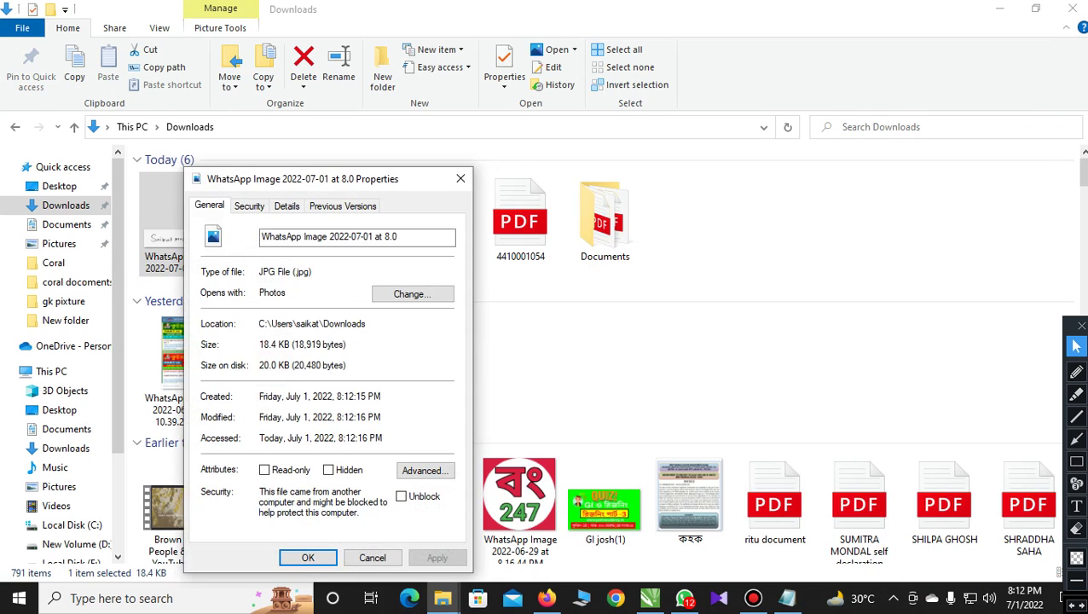
left_click(461, 178)
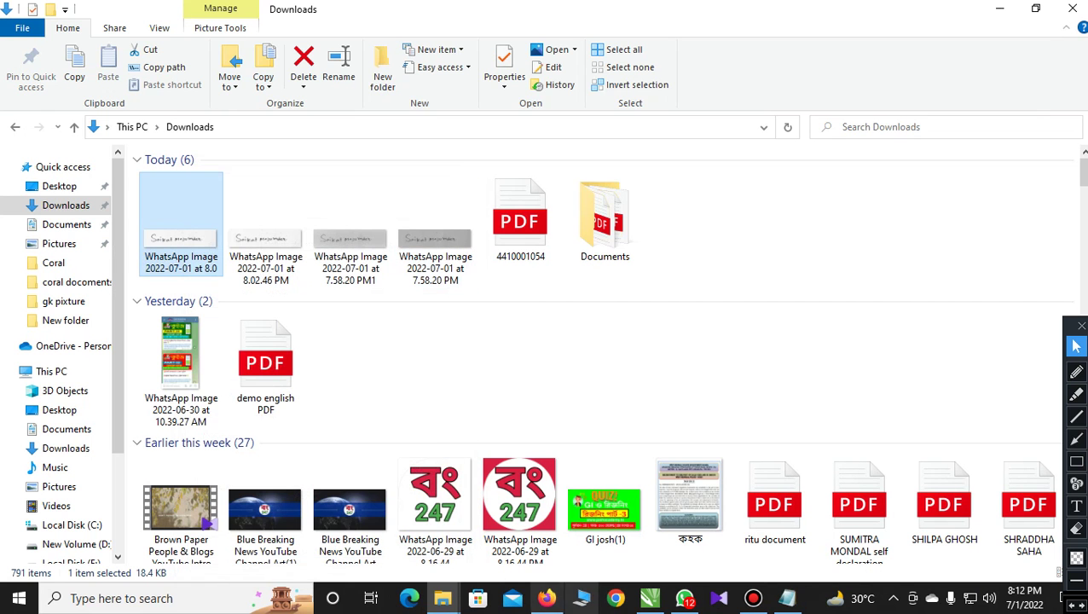
left_click(546, 598)
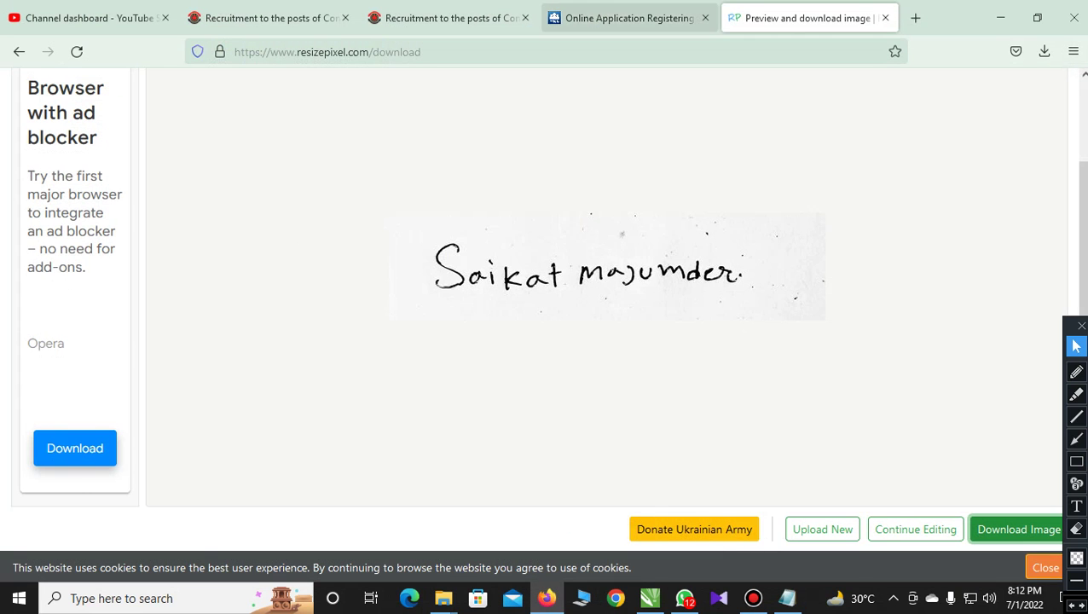
left_click(622, 18)
Try uploading the compressed 8.0 signature JPG and dismiss the .jpg file-type warning.
left_click(349, 168)
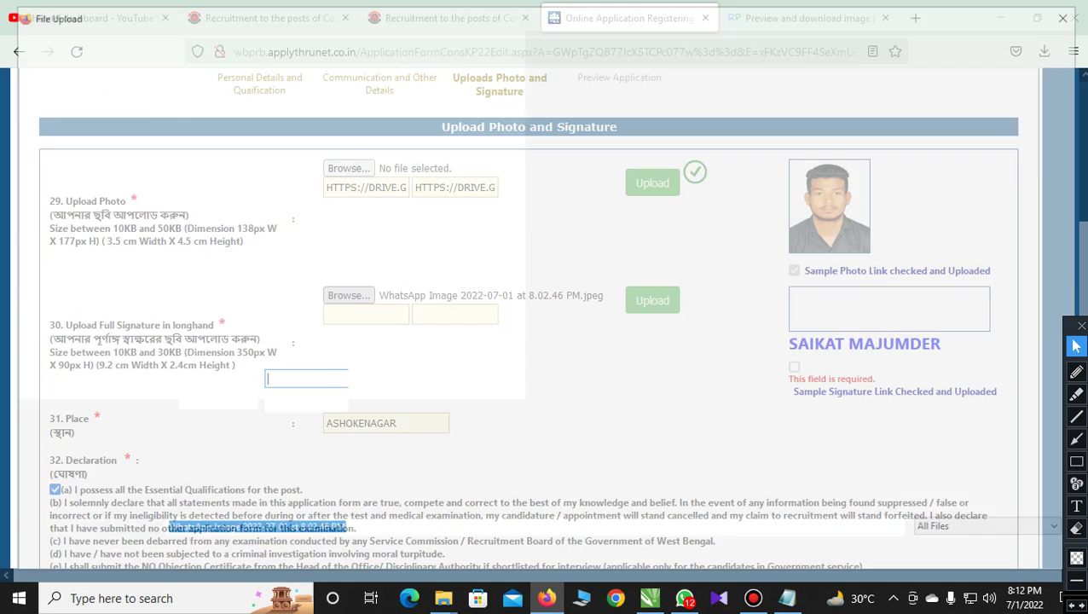
key("Return")
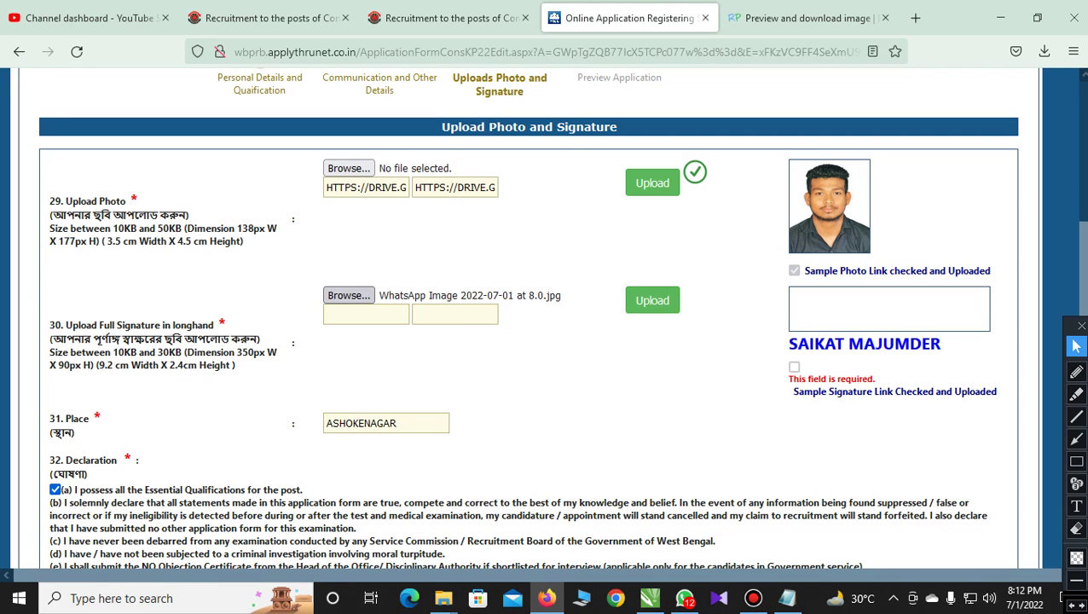
left_click(652, 300)
left_click(677, 358)
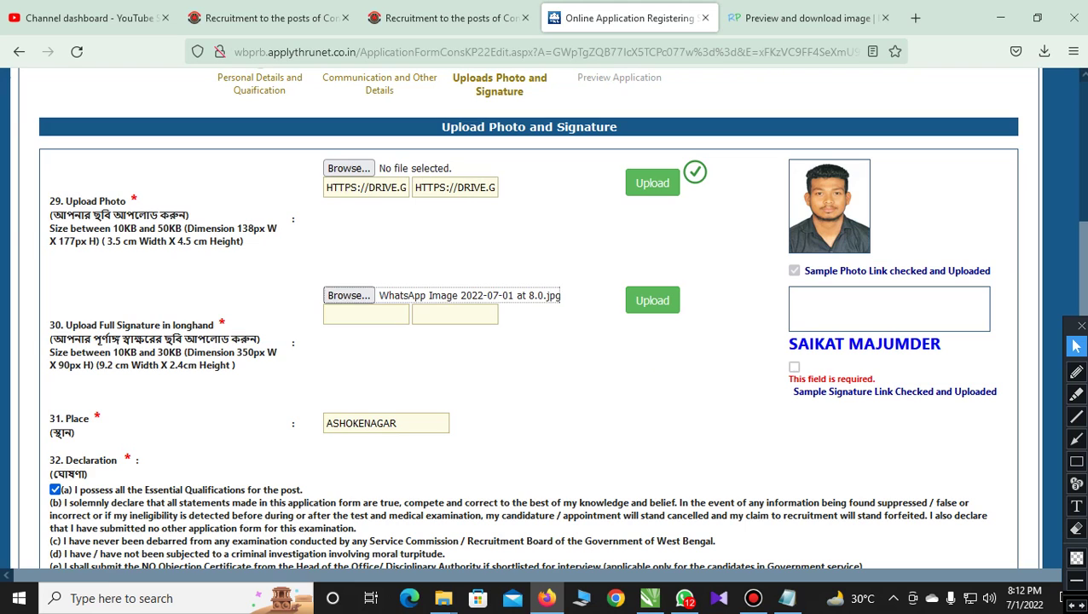
Check the file's properties, retry the upload, dismiss the same warning, and return to Downloads.
left_click(349, 295)
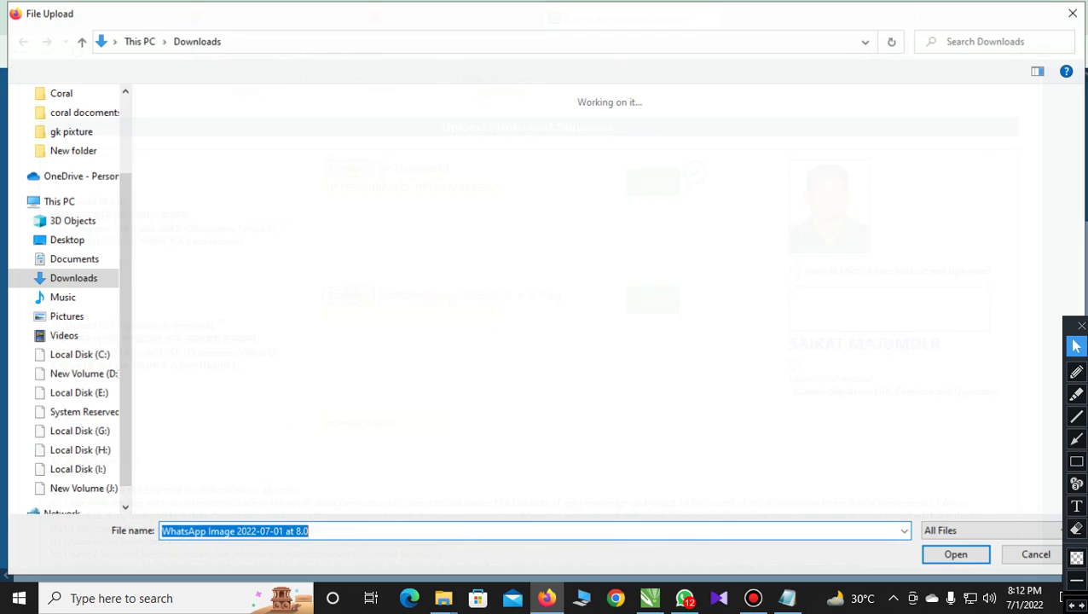
right_click(211, 183)
left_click(239, 567)
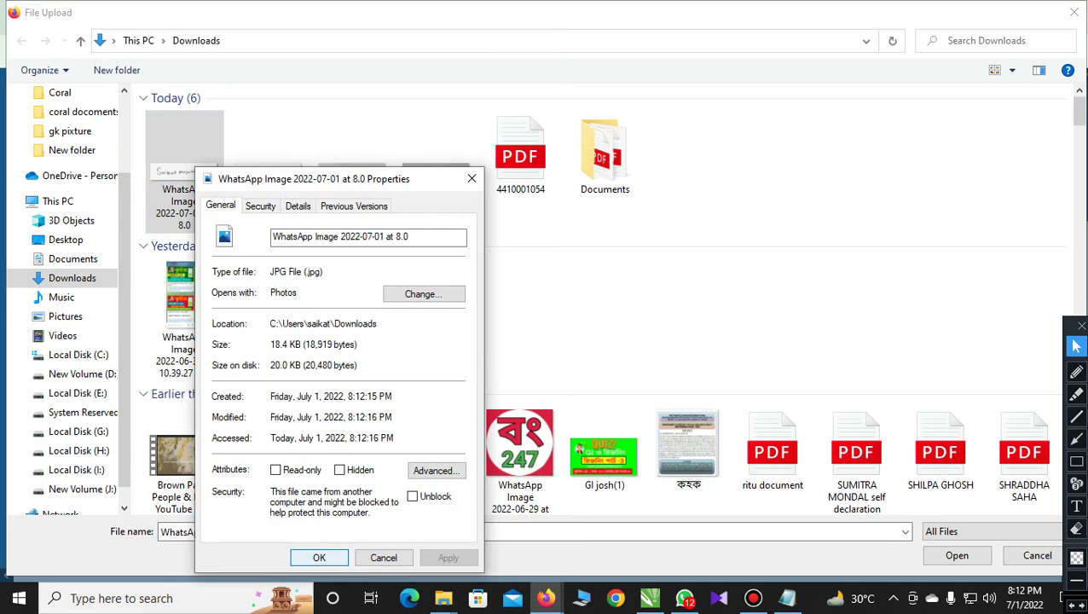
left_click(384, 557)
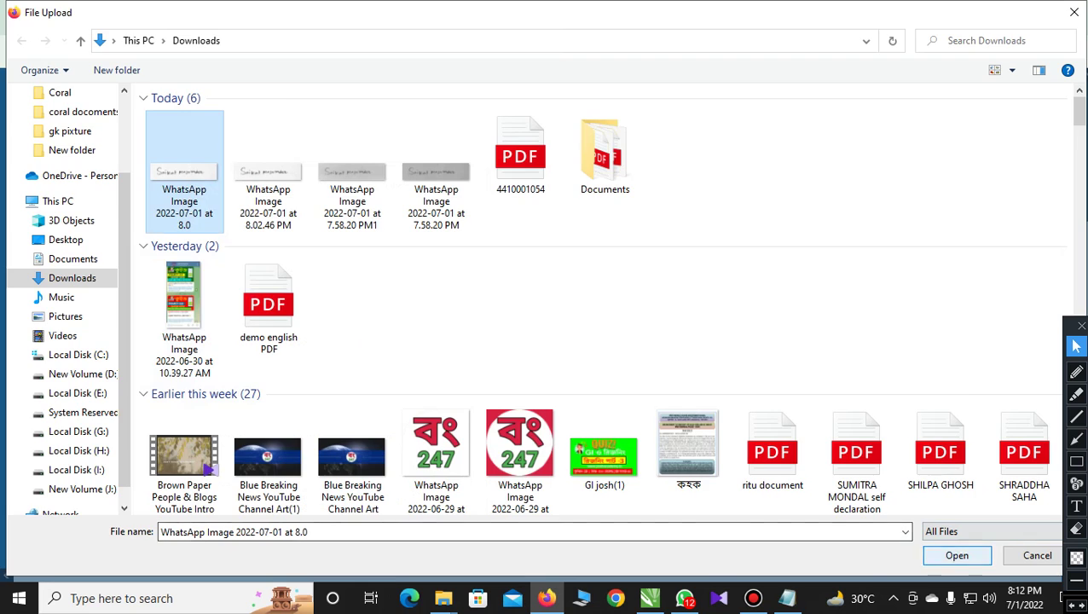
key("Return")
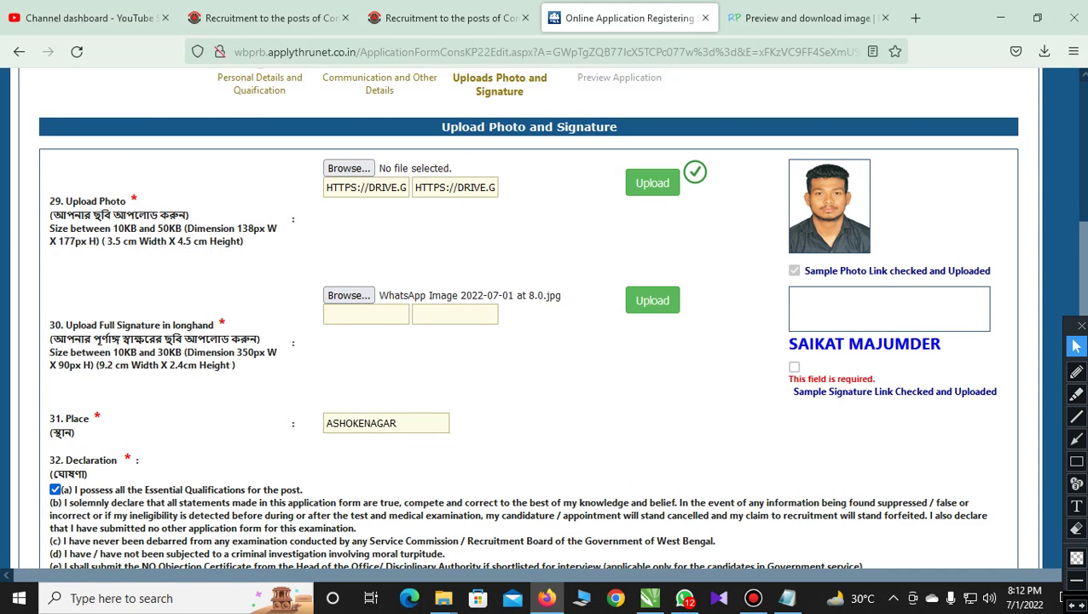
left_click(652, 300)
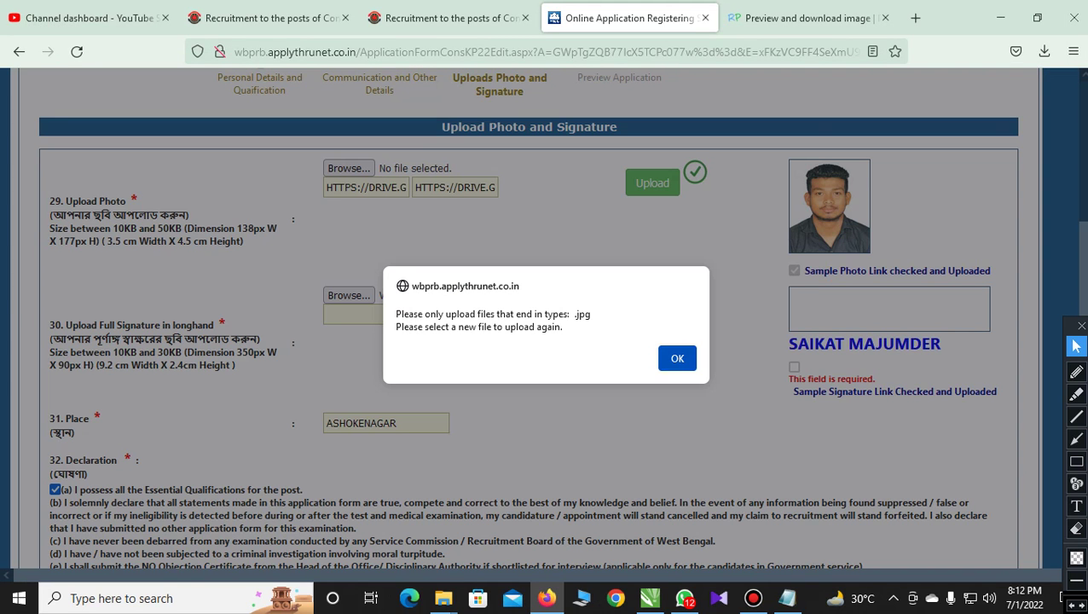
left_click(677, 358)
left_click(1000, 17)
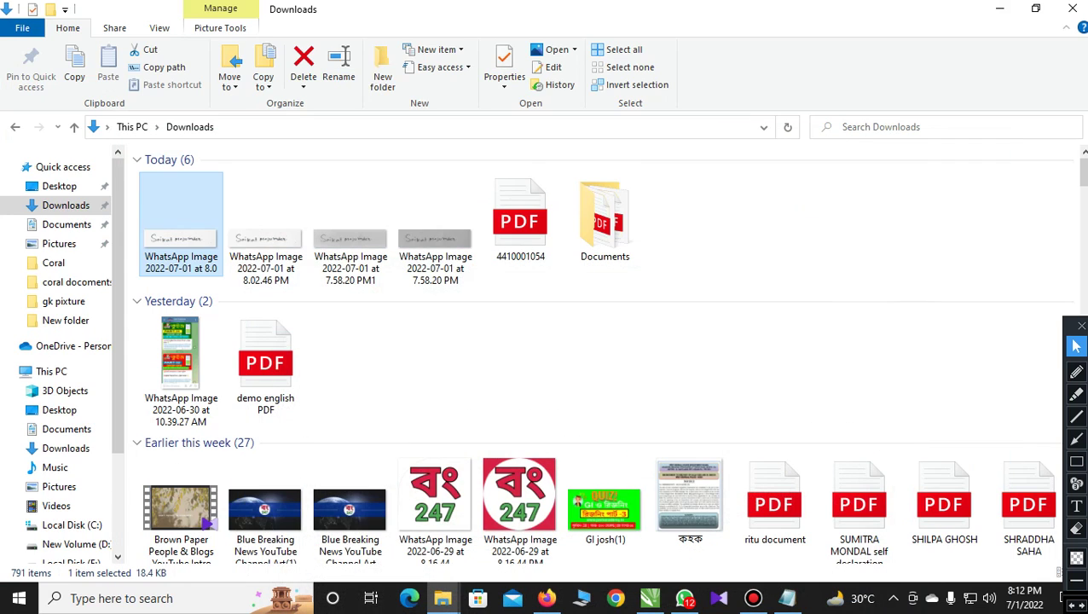
right_click(168, 247)
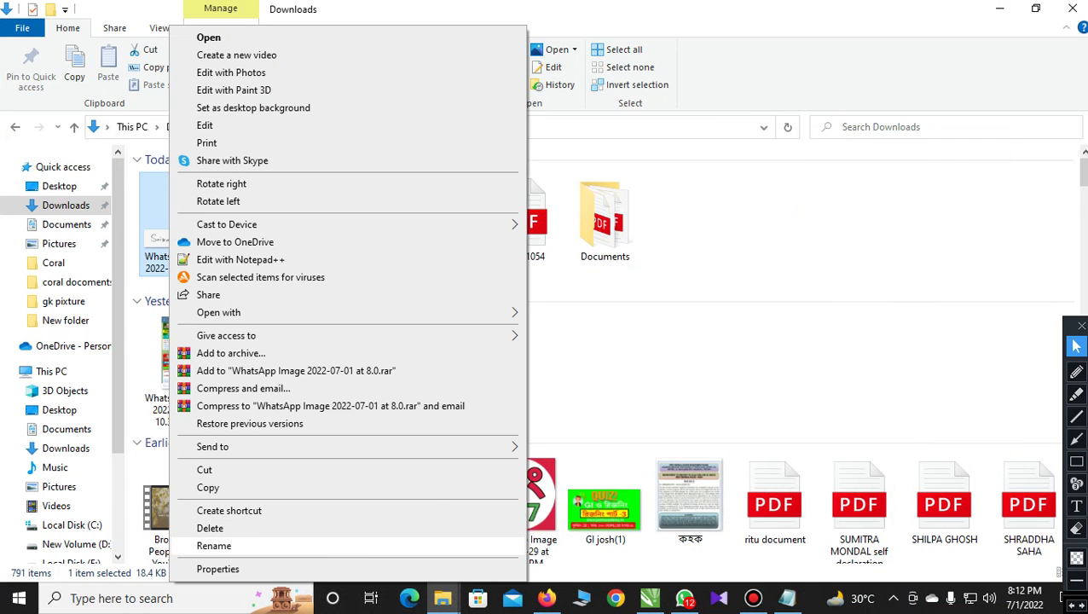
Rename the compressed 18.4 KB signature file in Downloads to img001.
left_click(204, 544)
left_click(204, 267)
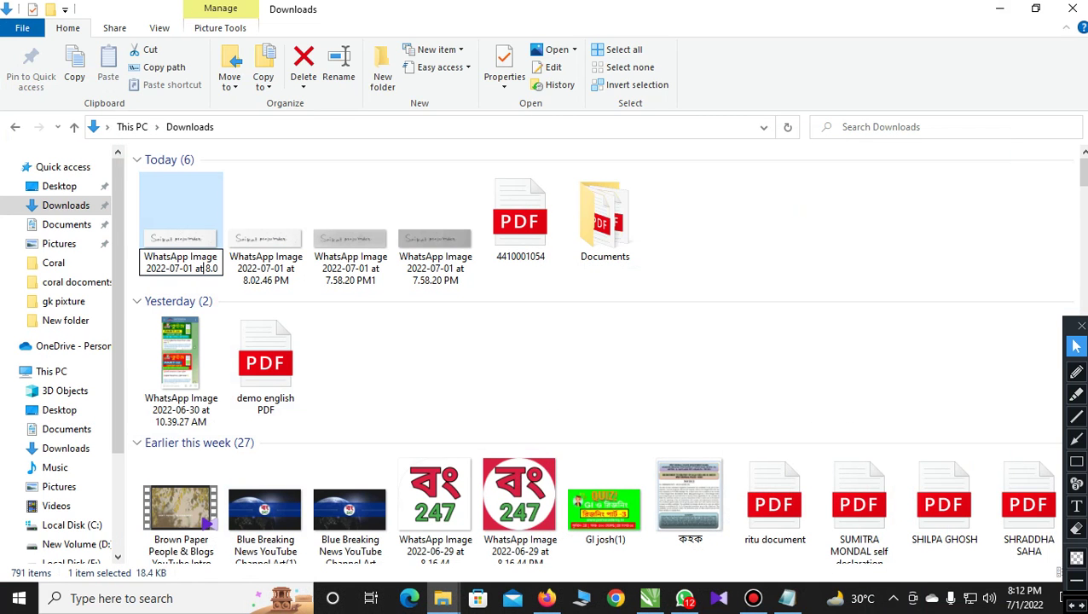
key("ctrl+a")
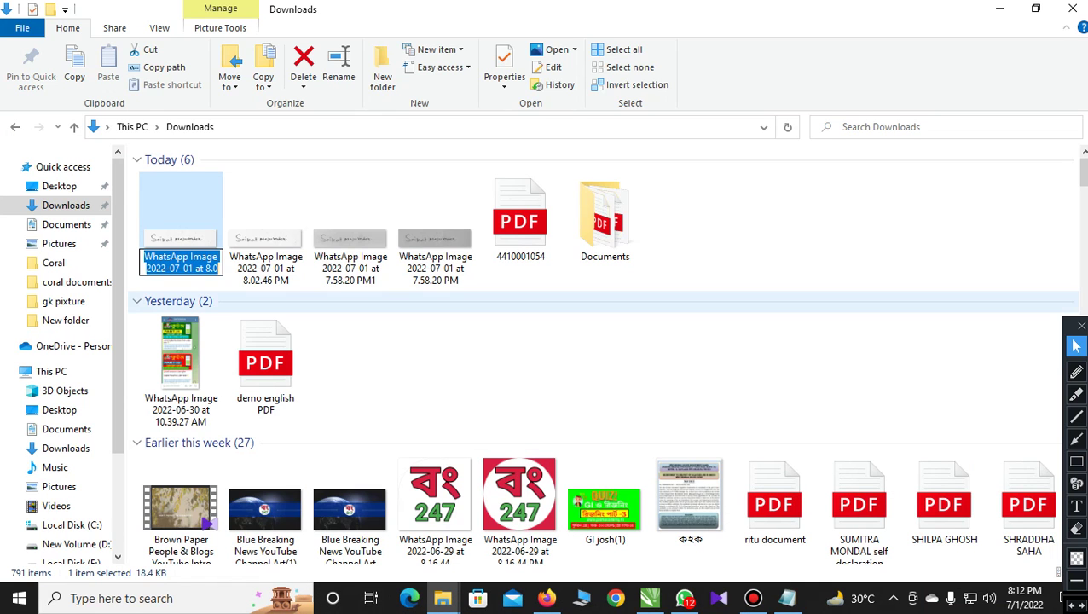
type("img")
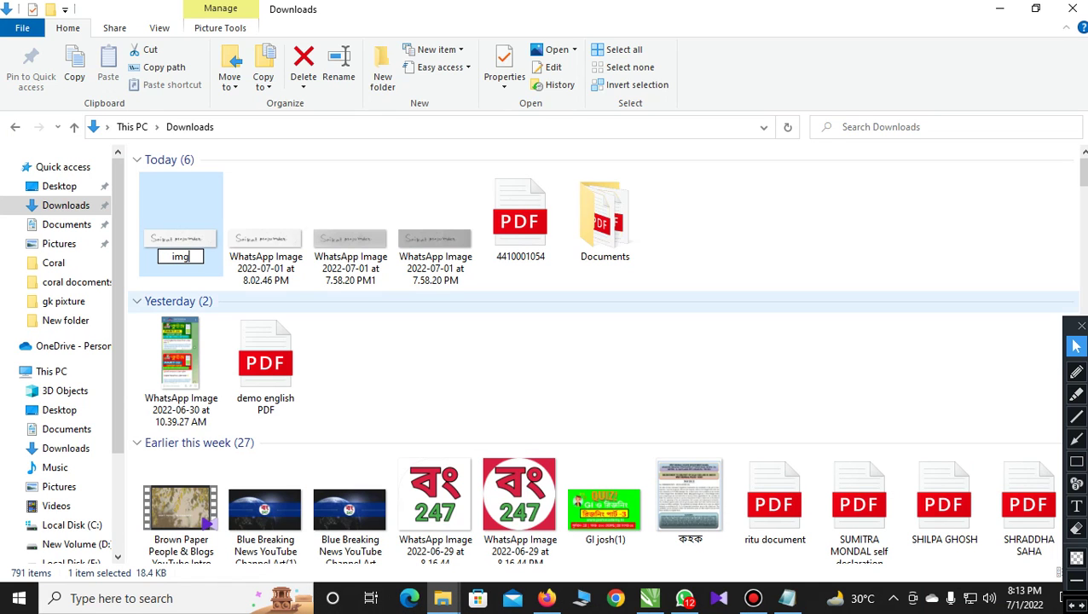
type("001")
key("Return")
left_click(547, 597)
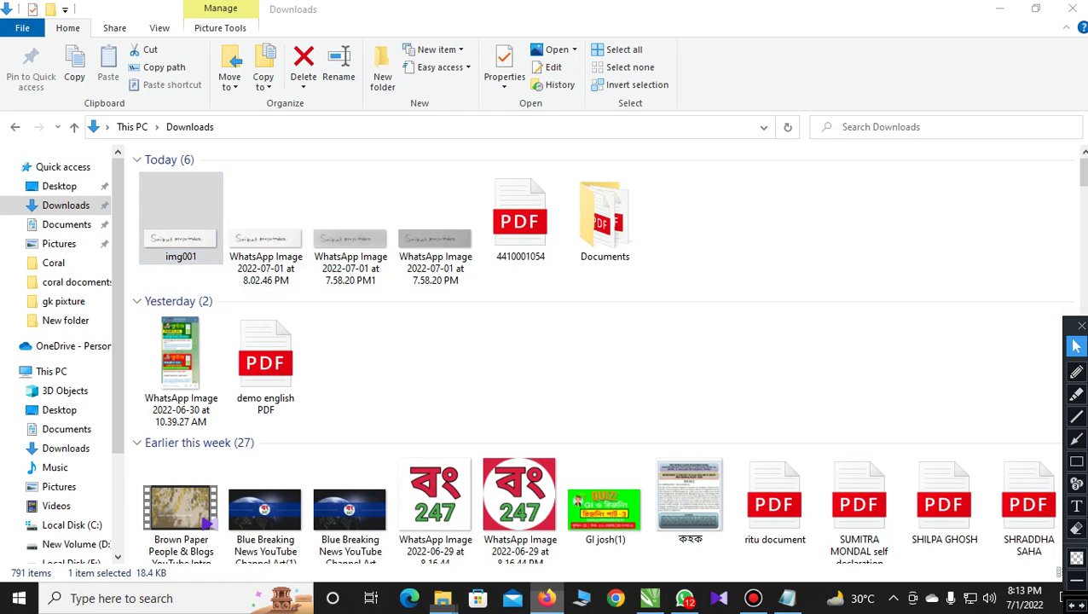
Choose img001 for the signature upload and enlarge the crop box around the signature.
left_click(349, 294)
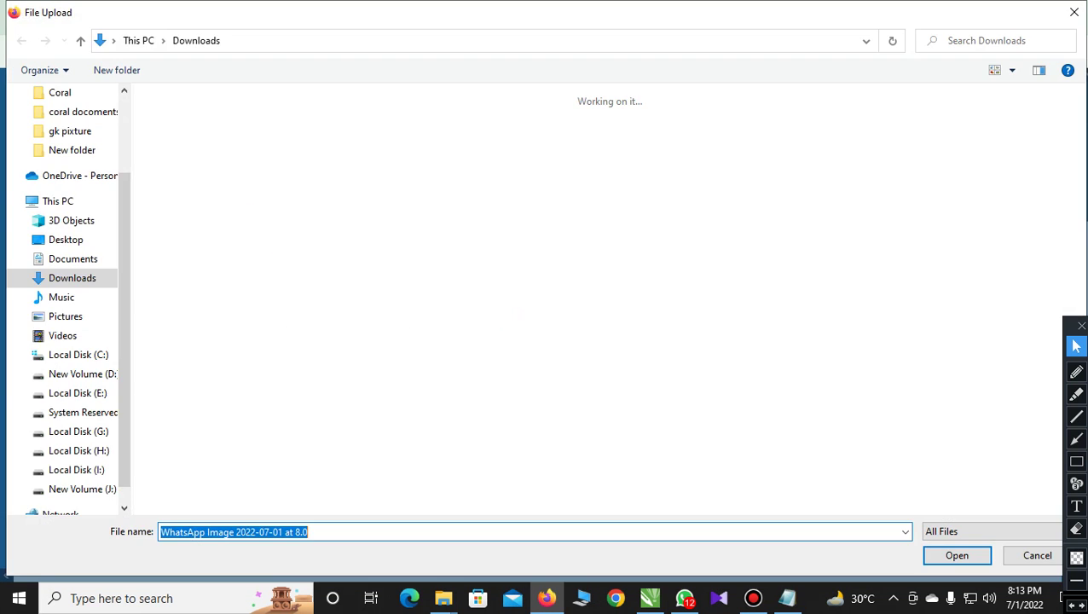
double_click(182, 146)
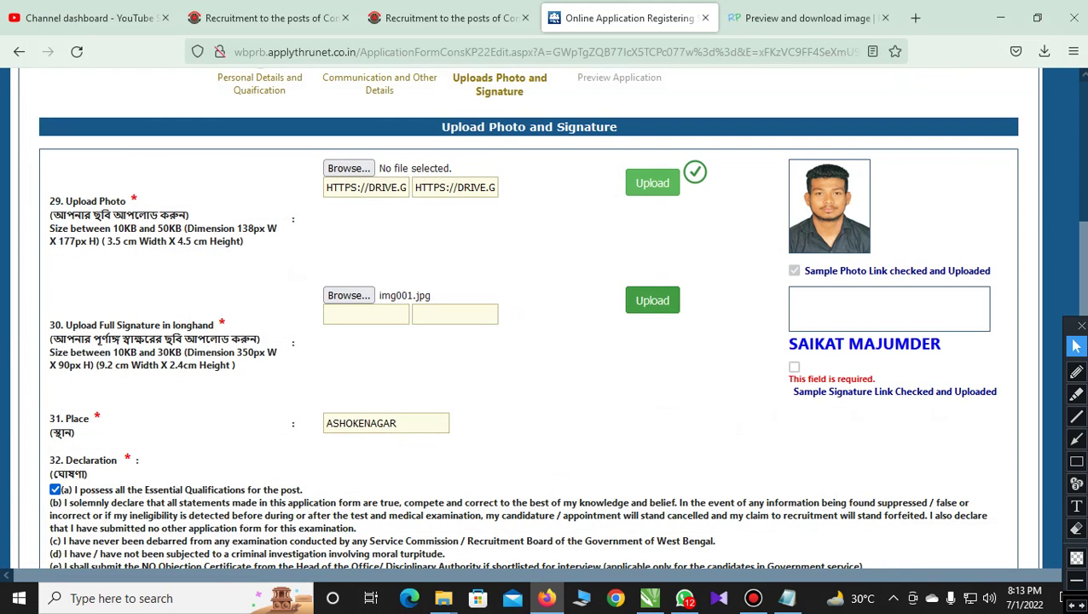
left_click(653, 300)
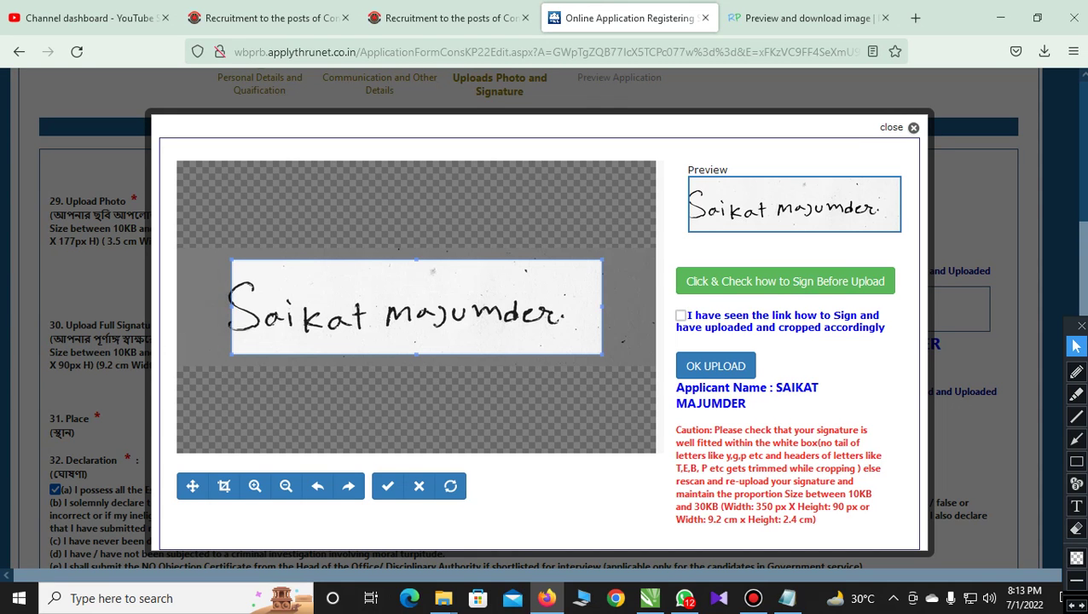
mouse_move(602, 307)
left_mouse_down()
mouse_move(636, 307)
mouse_move(572, 308)
left_mouse_up()
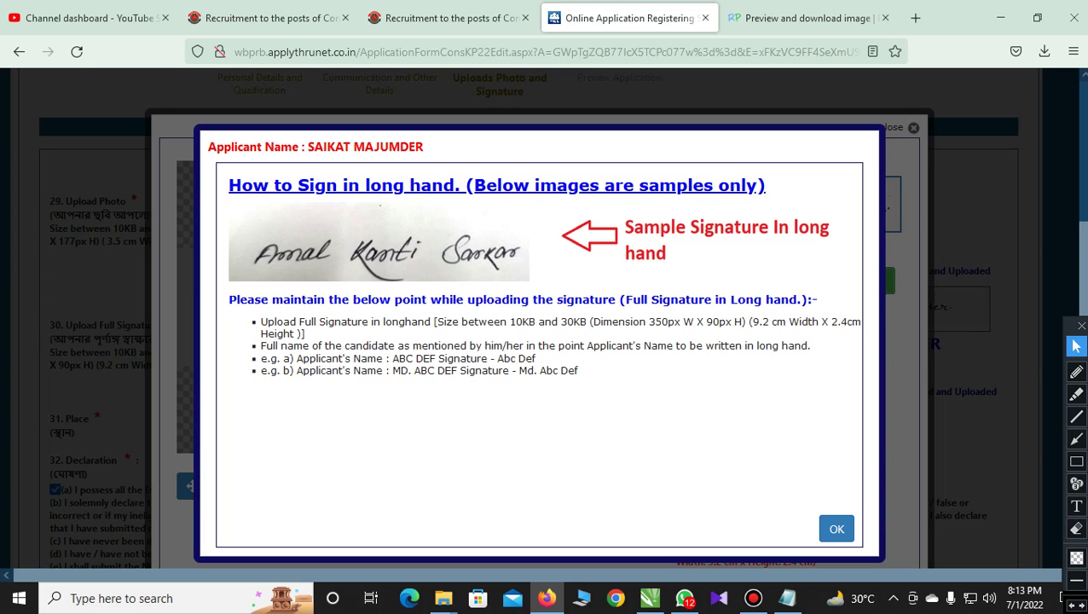
left_click(1075, 461)
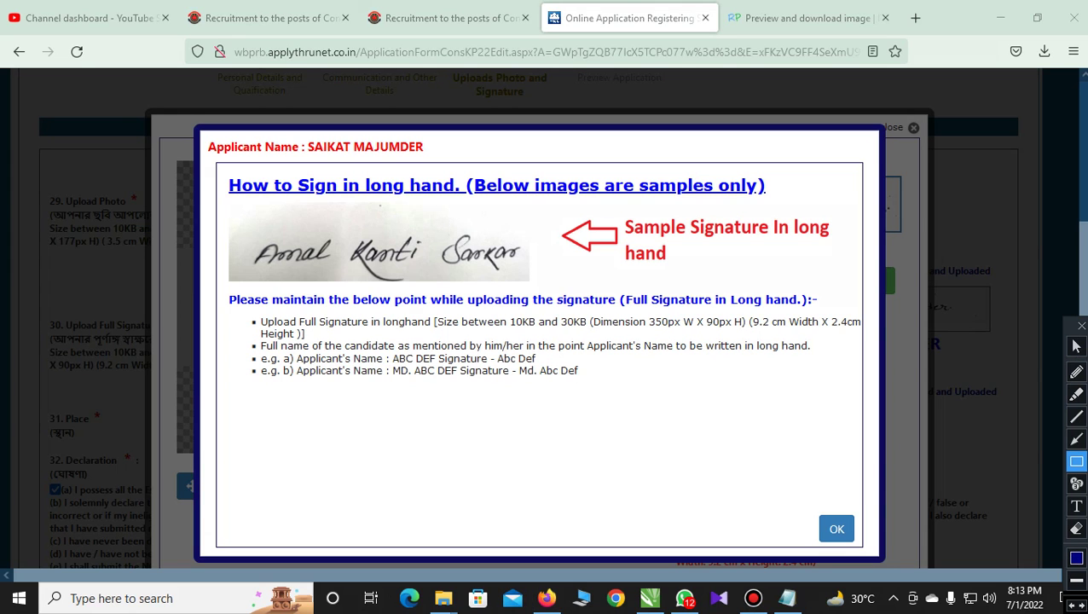
mouse_move(229, 208)
left_mouse_down()
mouse_move(539, 285)
mouse_move(842, 288)
left_mouse_up()
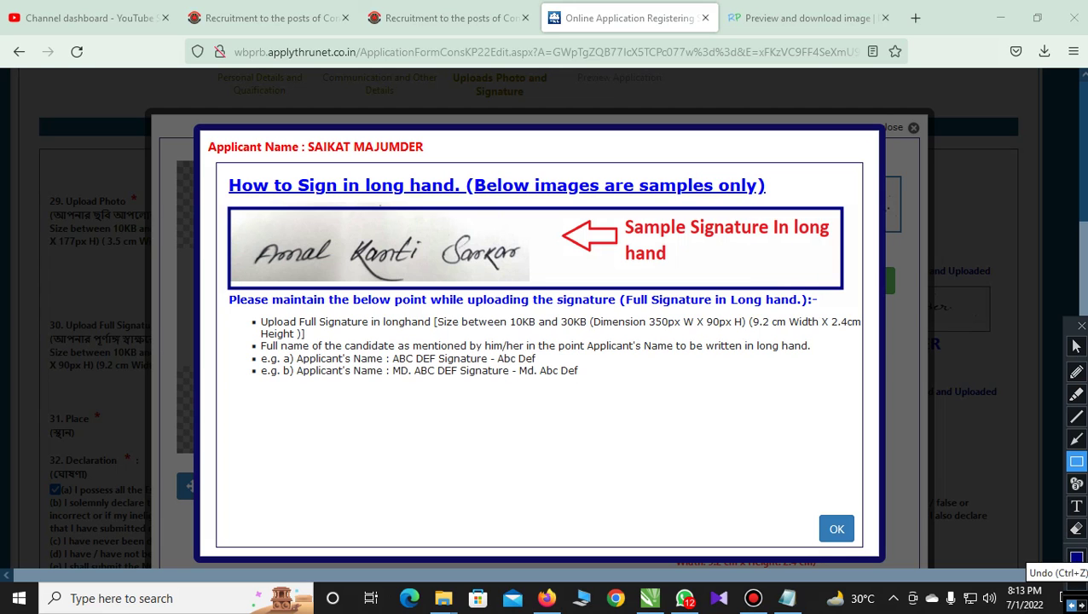
left_click(1075, 579)
left_click(1076, 345)
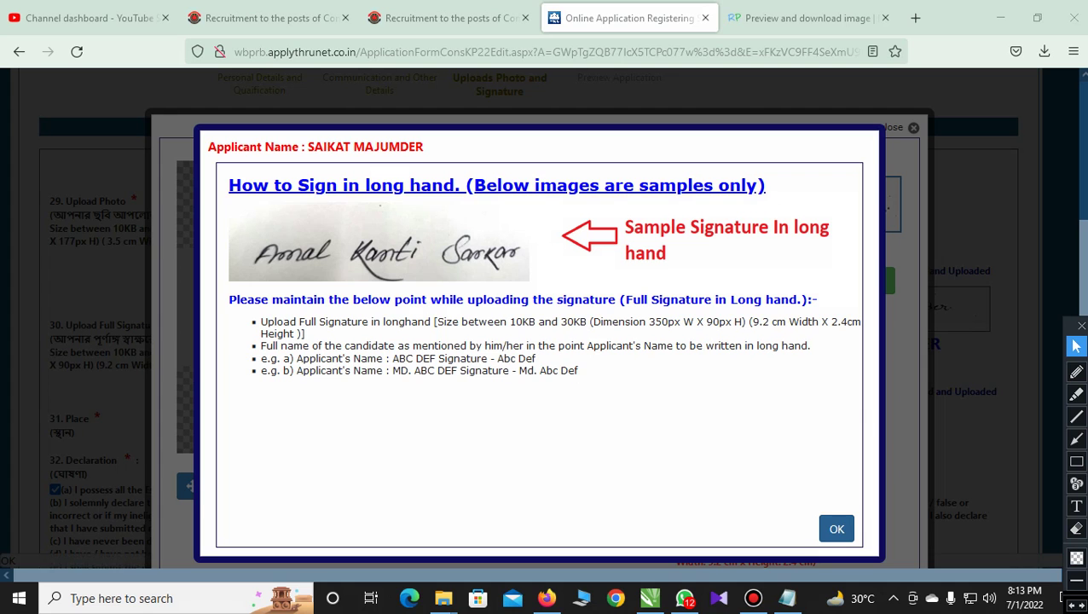
Close the sample-signature popup, tick 'I have seen the link how to Sign', and upload the crop.
left_click(836, 528)
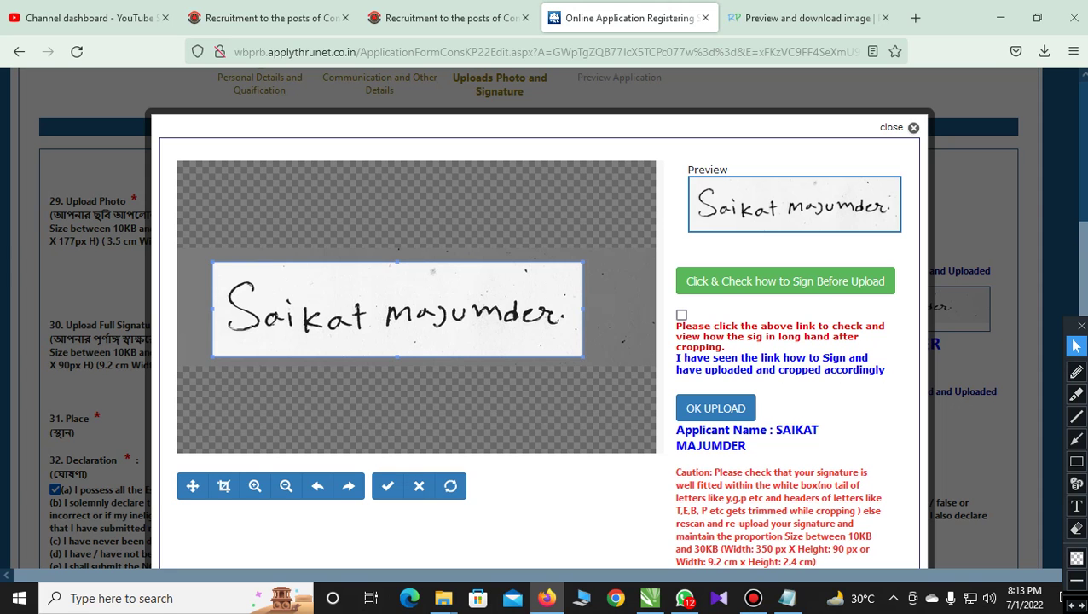
left_click(681, 314)
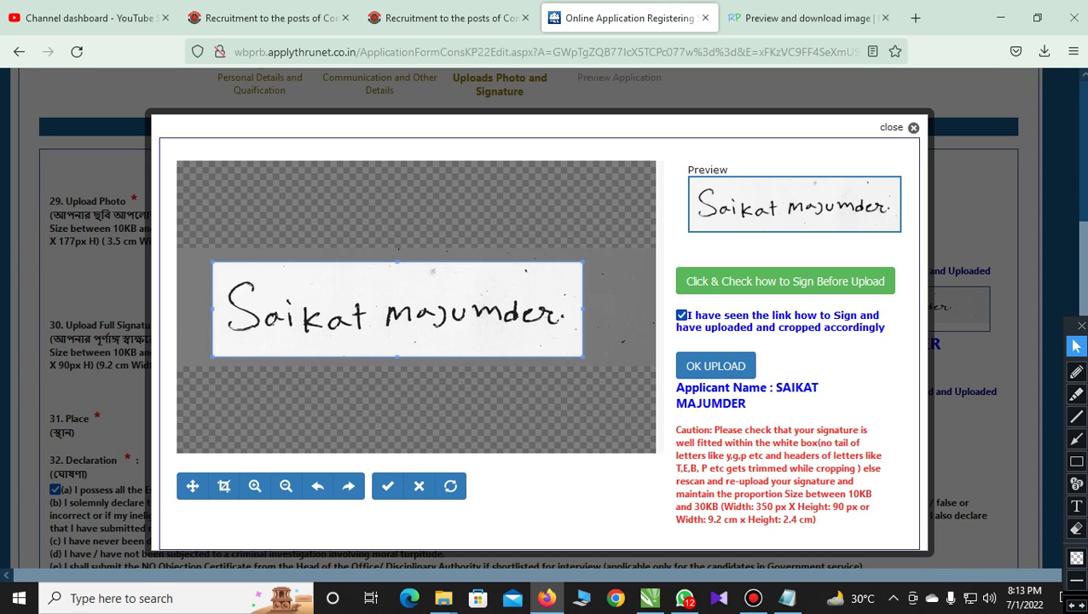
left_click(714, 367)
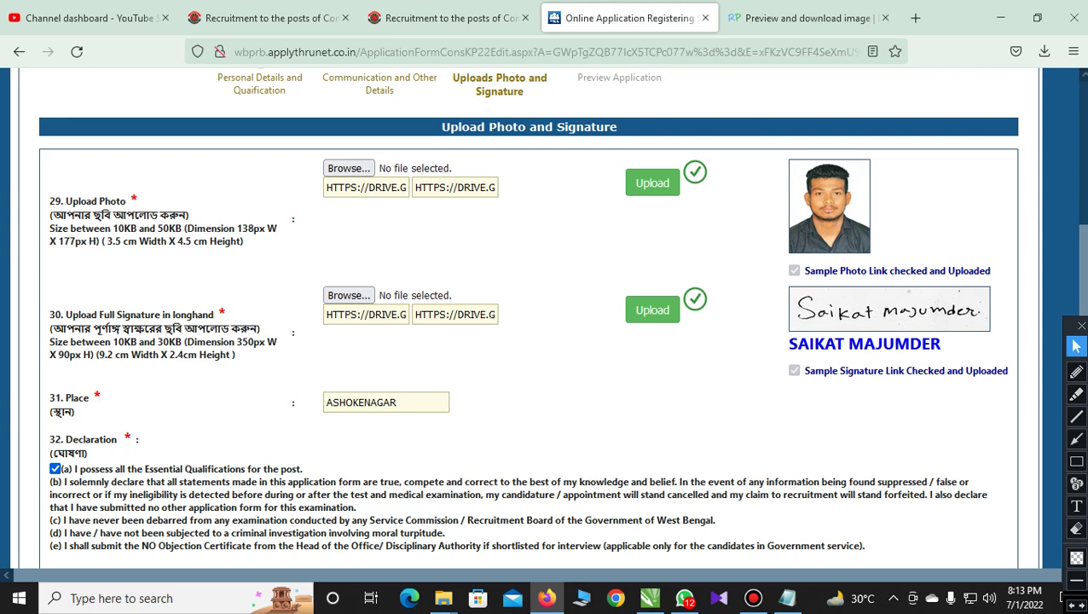
Open the application preview with Yes on Confirm, attempt Submit, and dismiss the required-fields alert.
scroll(528, 316, "down", 3)
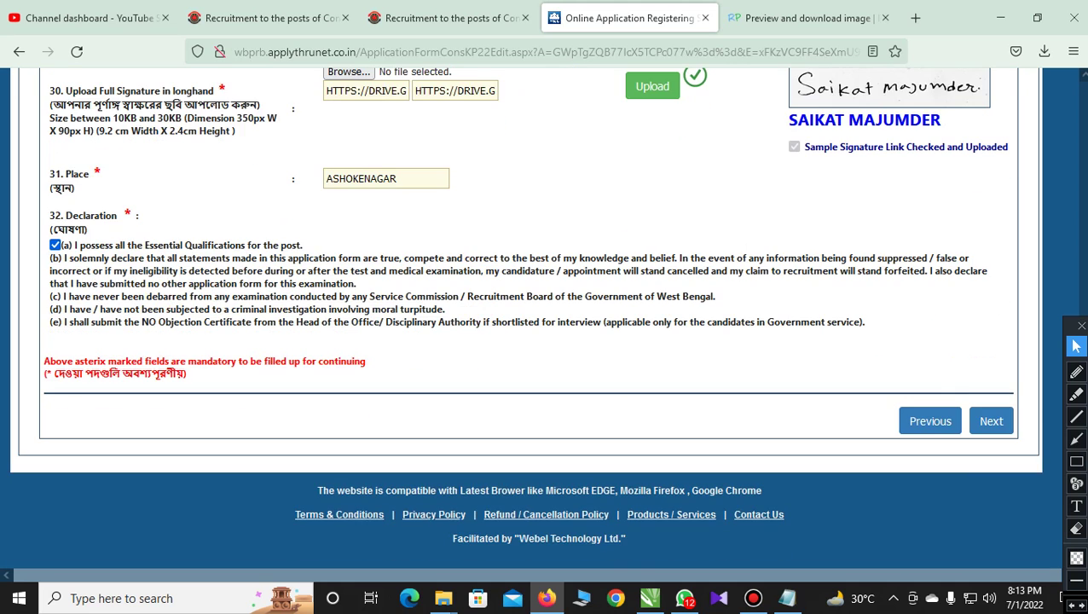
scroll(528, 315, "up", 3)
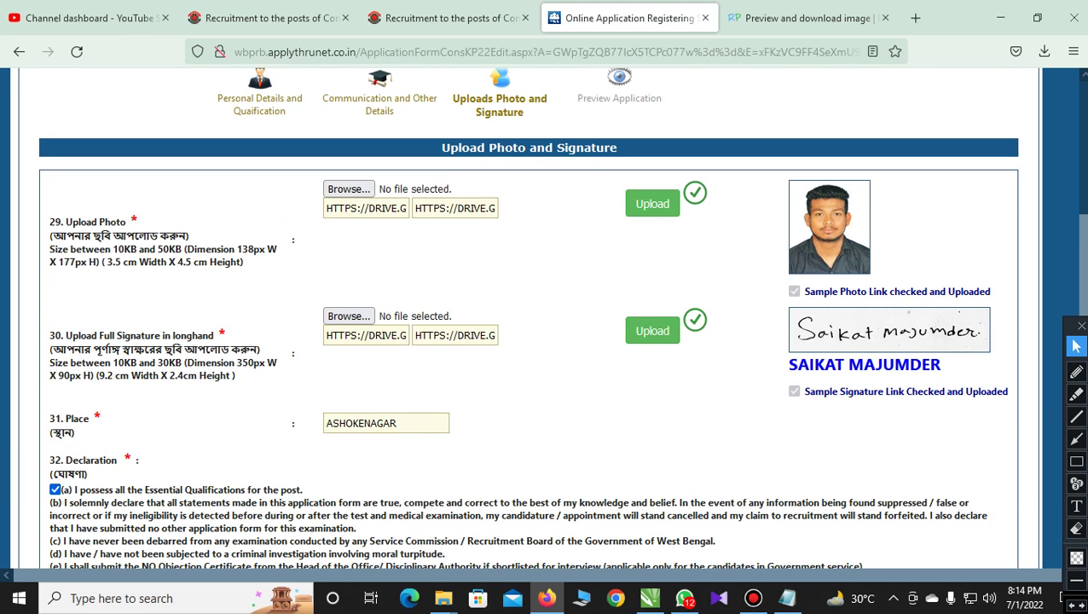
scroll(528, 315, "down", 3)
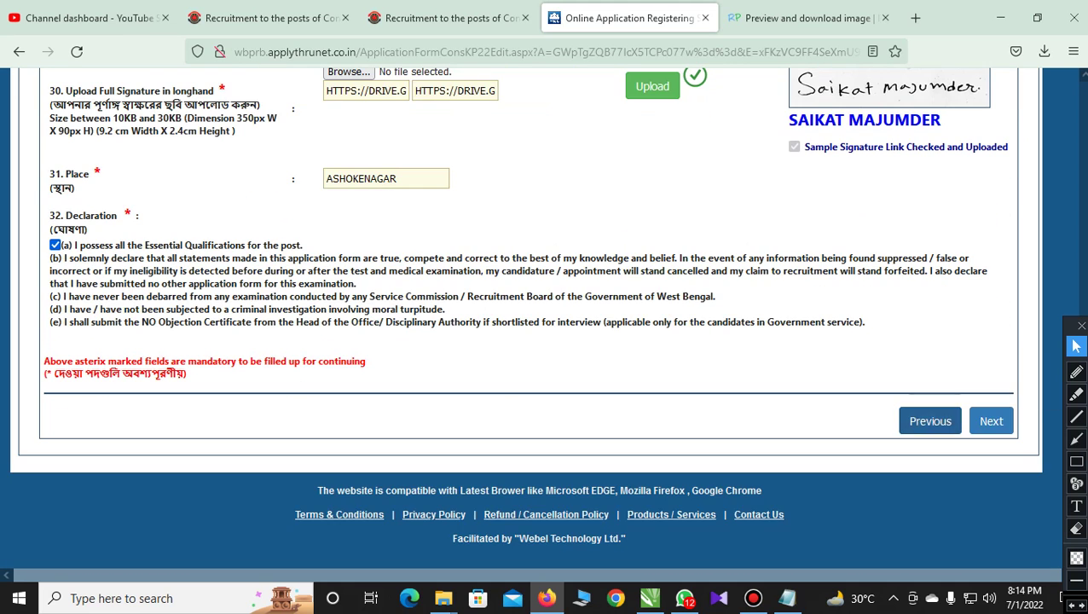
left_click(991, 420)
left_click(701, 370)
scroll(546, 315, "down", 8)
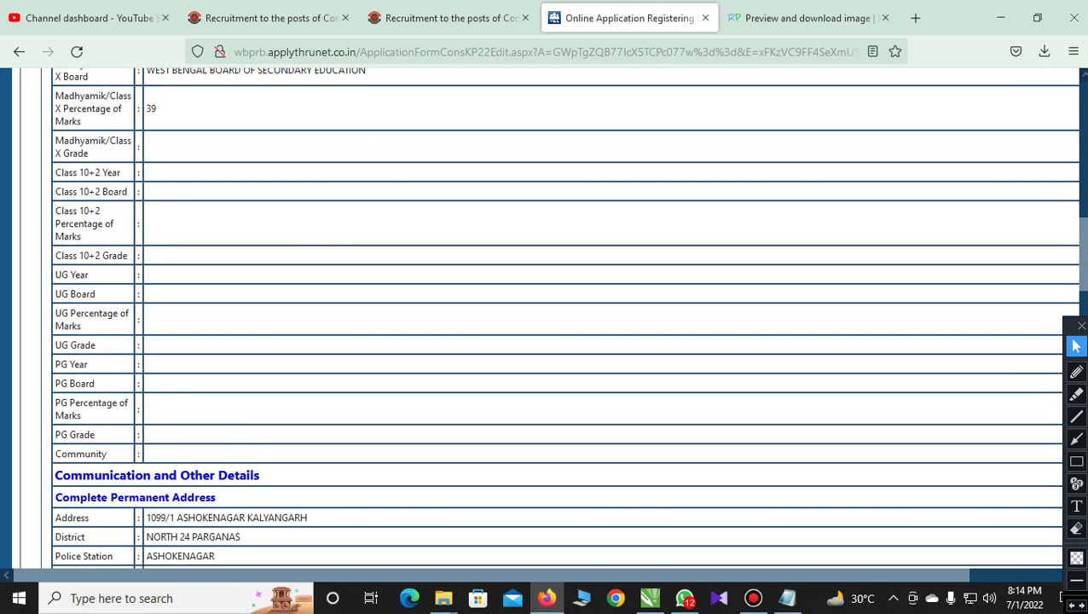
scroll(545, 315, "up", 10)
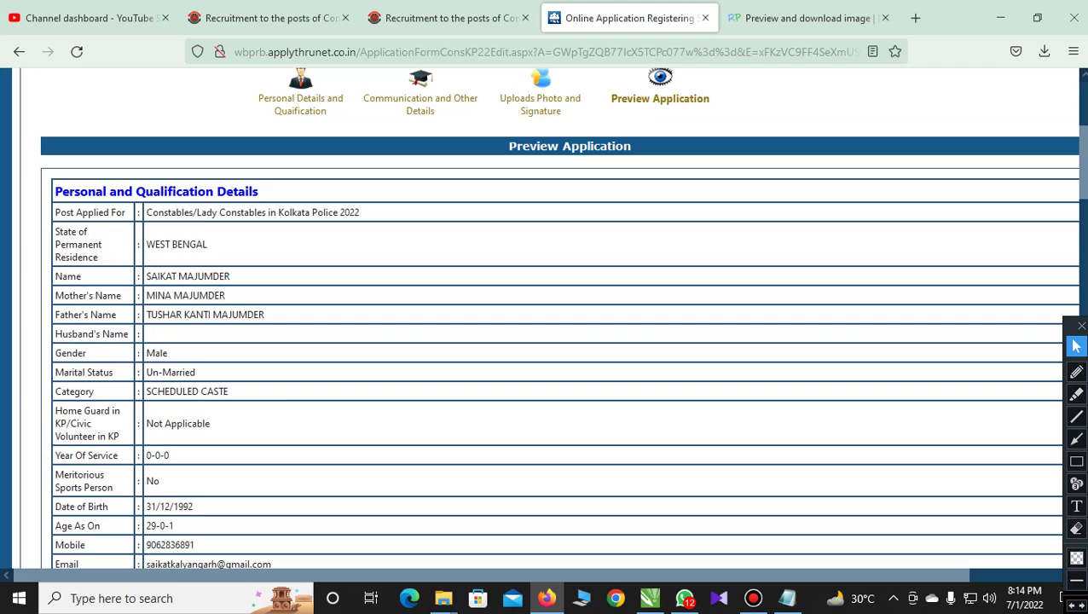
scroll(545, 316, "down", 20)
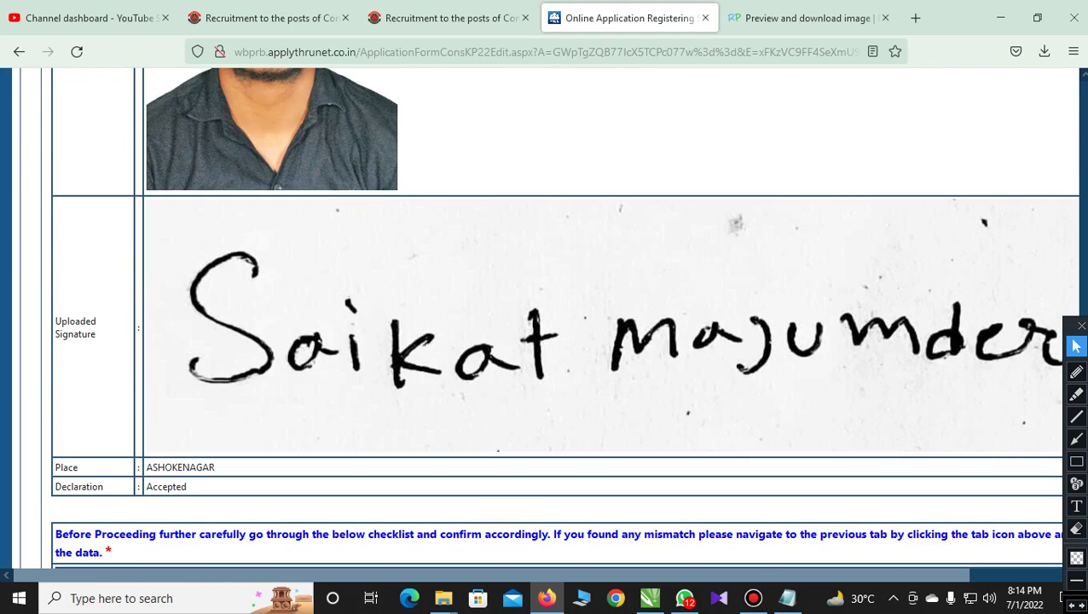
scroll(545, 316, "down", 5)
scroll(546, 315, "up", 5)
scroll(545, 315, "down", 5)
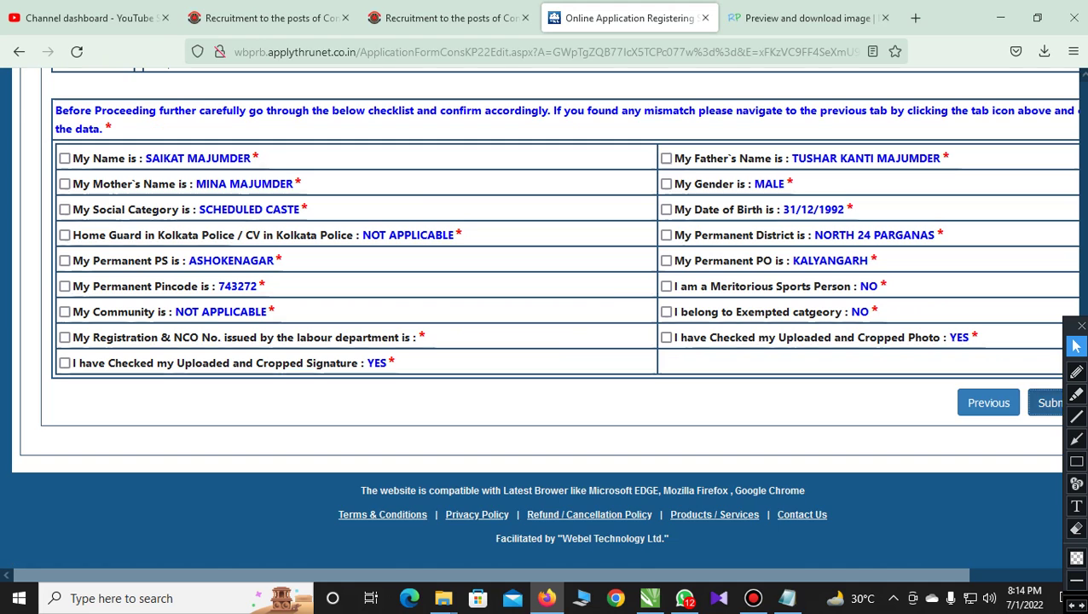
left_click(1050, 402)
left_click(452, 337)
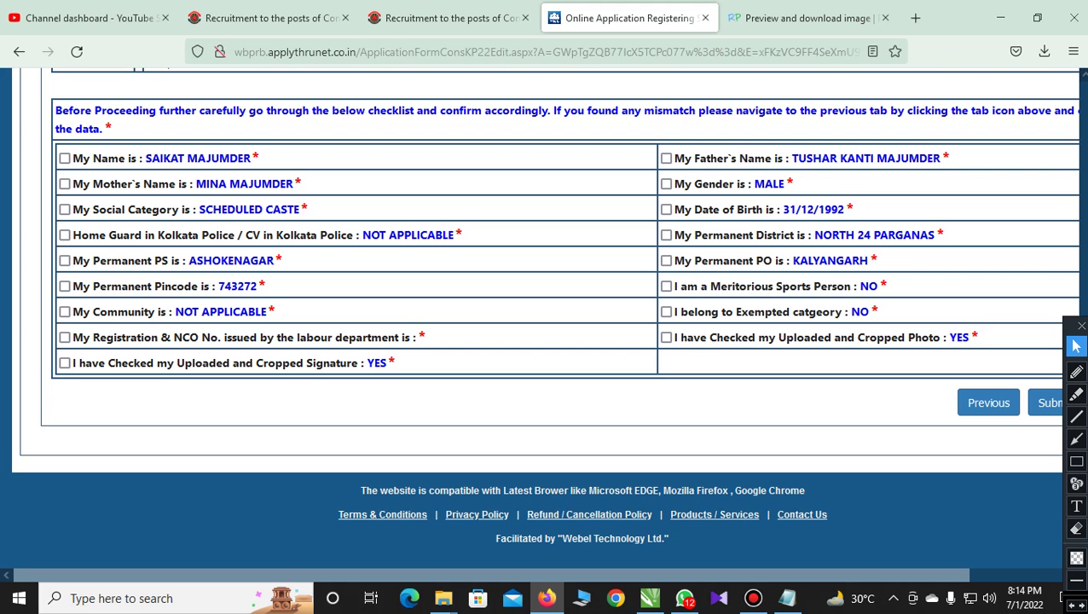
Tick all fifteen checklist items, from mother's name and gender through the uploaded signature and photo.
left_click(65, 183)
left_click(64, 209)
left_click(65, 234)
left_click(64, 260)
left_click(64, 286)
left_click(64, 311)
left_click(65, 336)
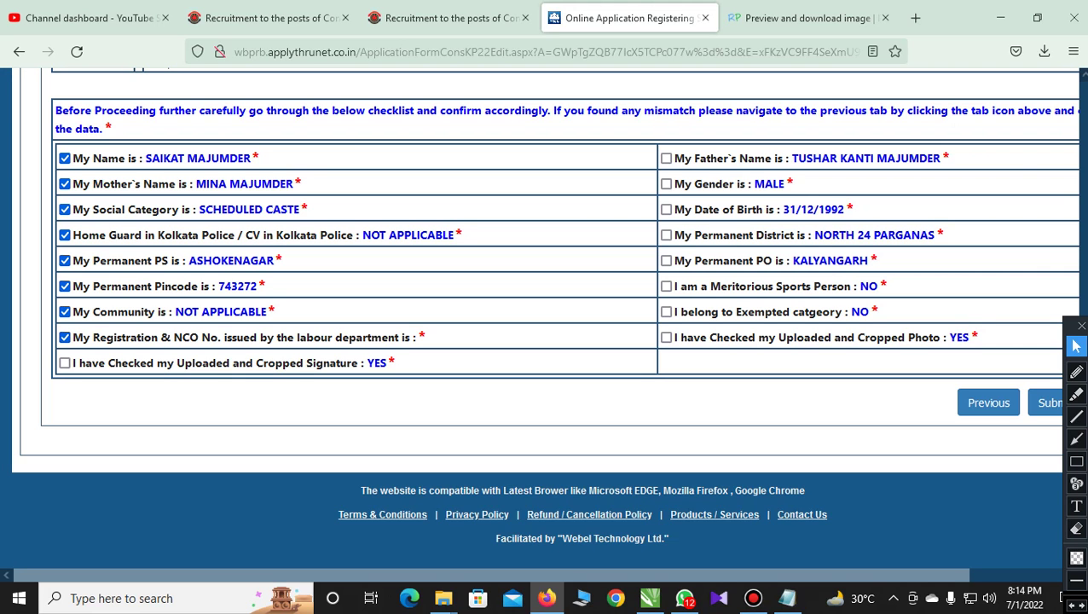
left_click(65, 363)
left_click(666, 183)
left_click(666, 209)
left_click(666, 234)
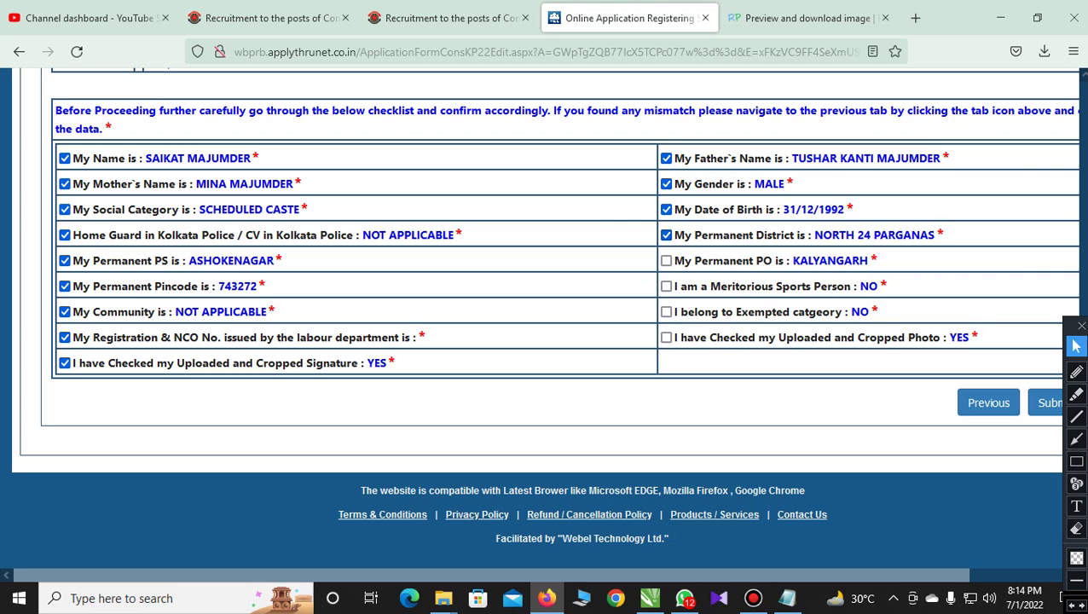
left_click(666, 260)
left_click(666, 285)
left_click(666, 311)
left_click(666, 336)
Submit the edited application, answer Yes, and dismiss the 'Application Submitted Successfully' alert.
left_click(1049, 403)
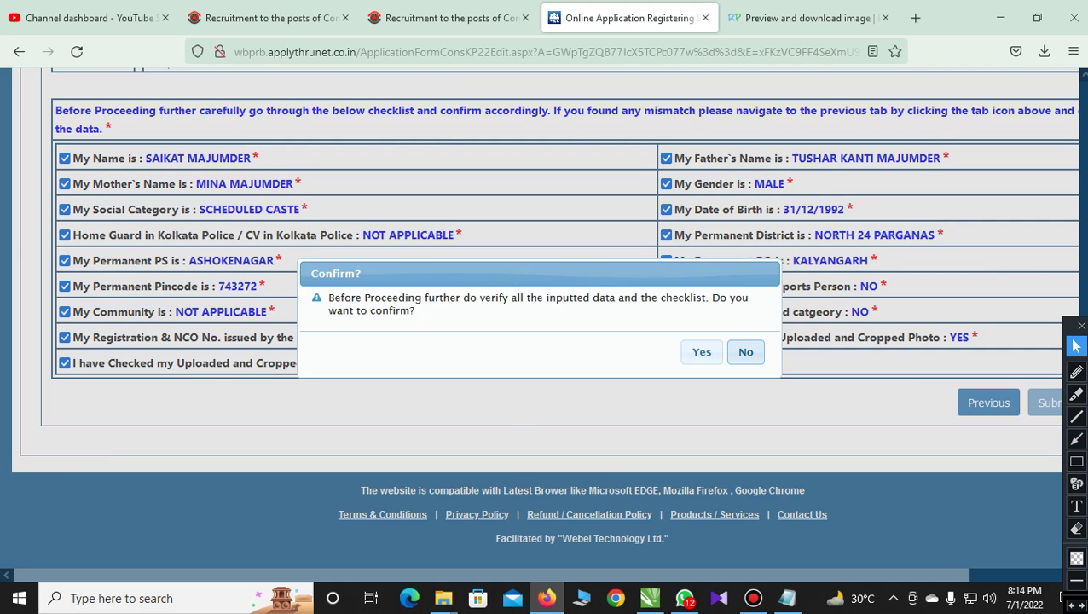
left_click(700, 352)
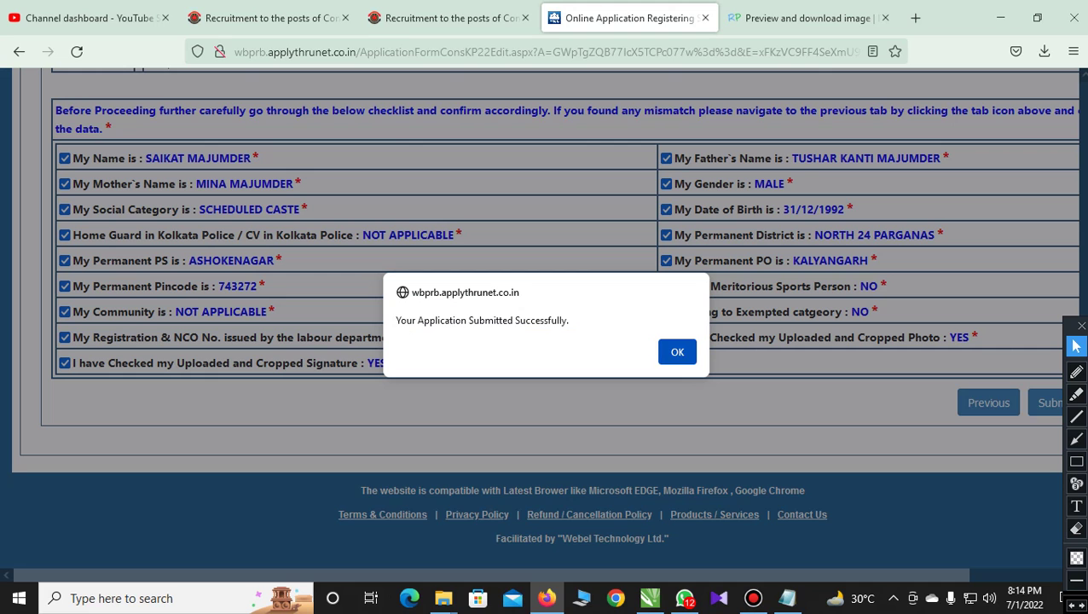
left_click(1076, 461)
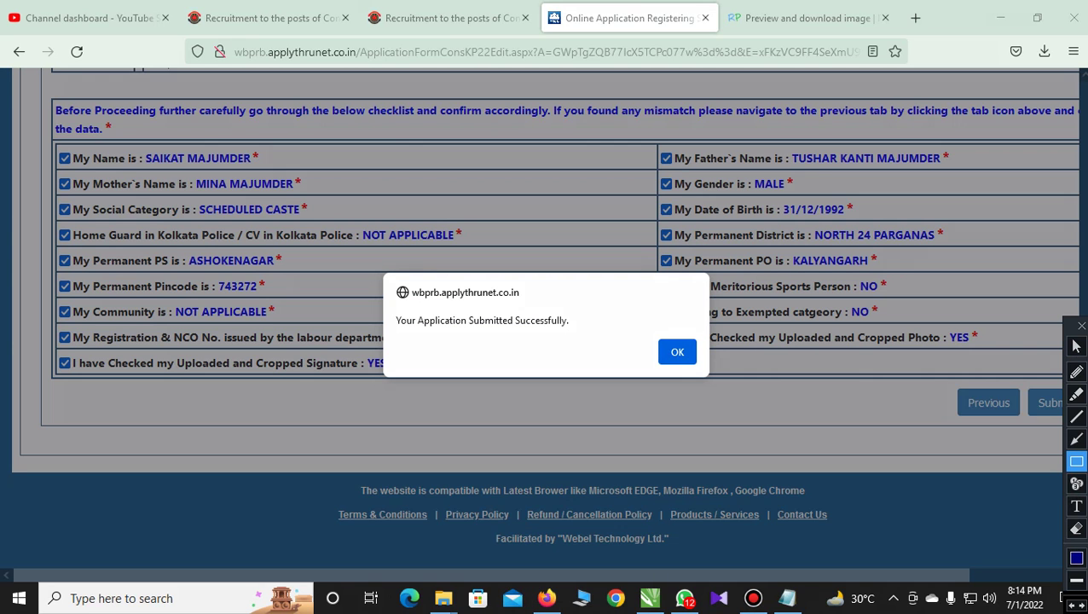
mouse_move(388, 296)
left_mouse_down()
mouse_move(521, 342)
mouse_move(580, 344)
left_mouse_up()
left_click(1076, 345)
left_click(677, 351)
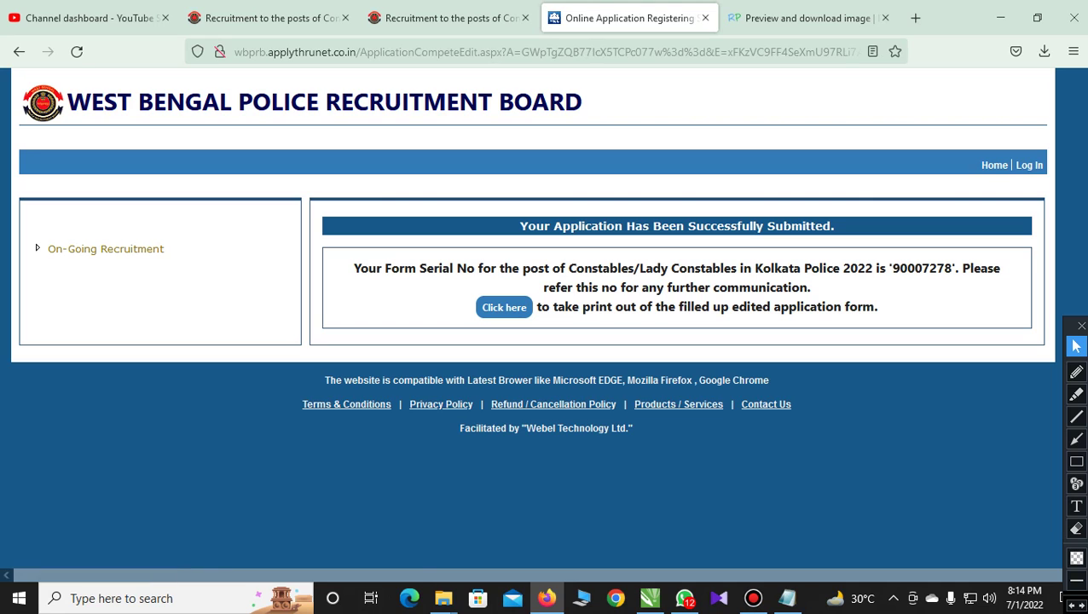
Open the filled application form printout in the Google Drive preview and scroll through it.
left_click(503, 307)
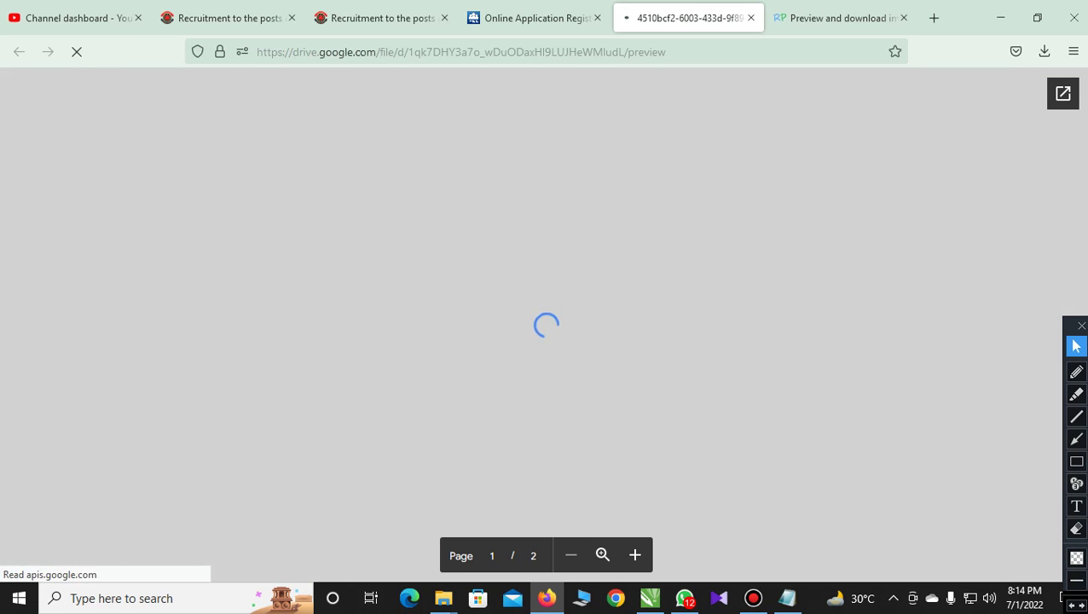
scroll(546, 324, "down", 5)
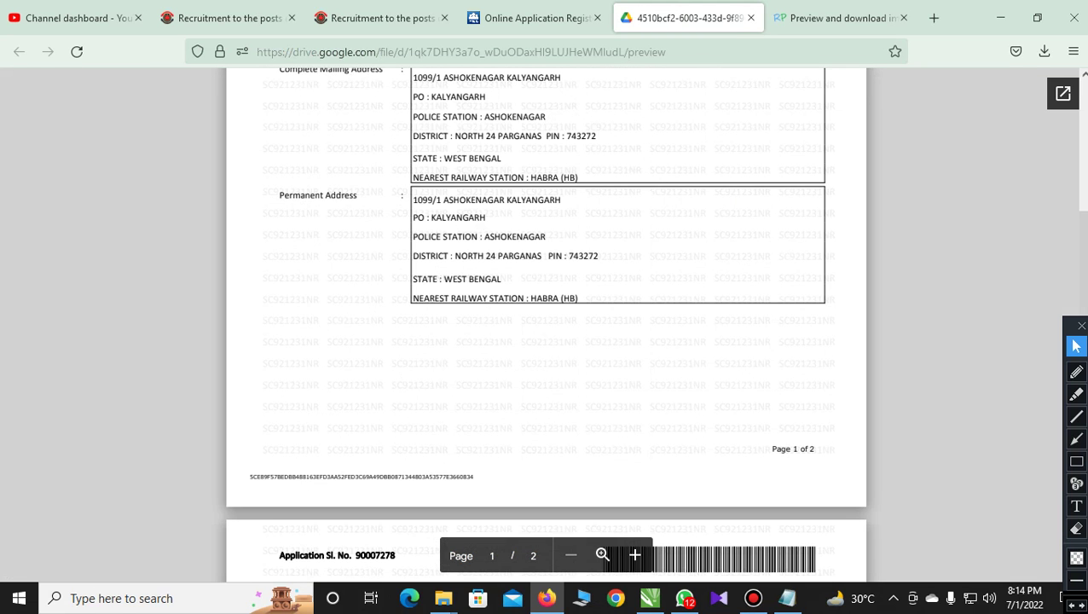
scroll(546, 324, "down", 10)
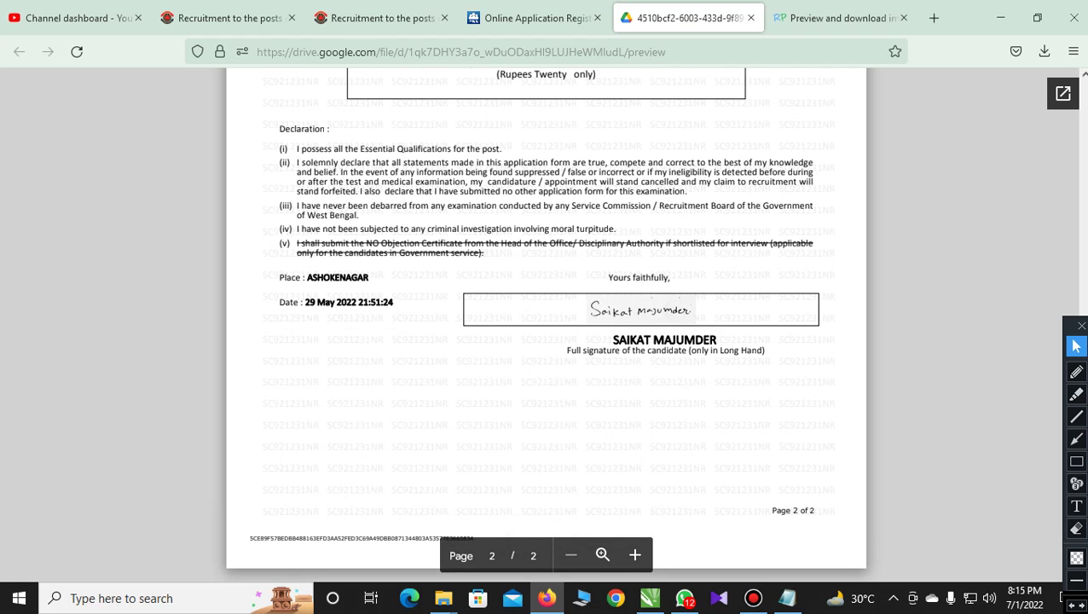
scroll(545, 324, "up", 5)
scroll(546, 324, "up", 8)
scroll(546, 324, "down", 15)
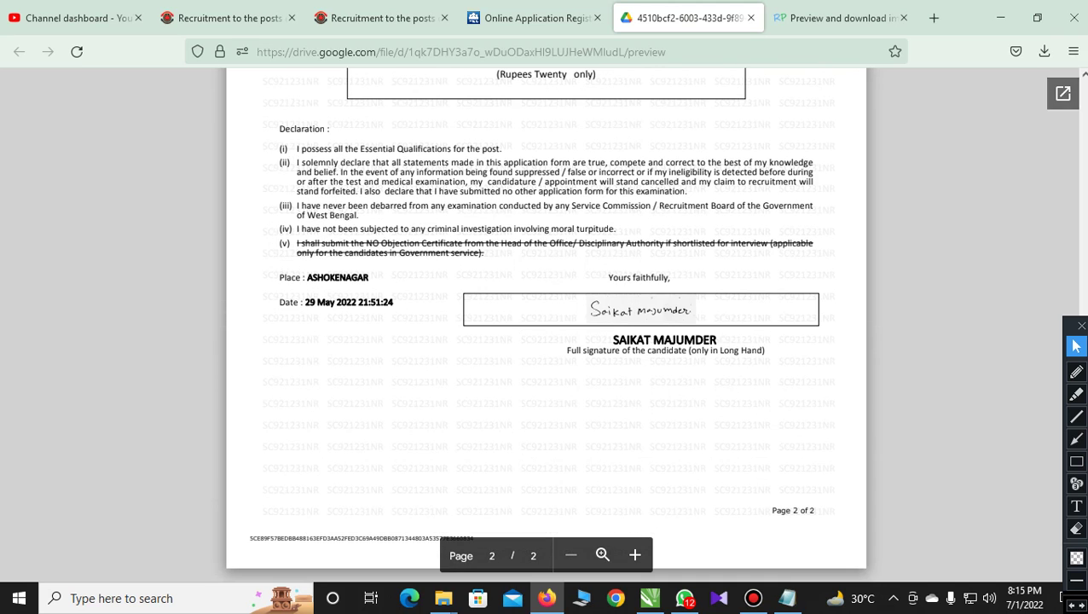
Pop the PDF out into the full Drive viewer and download it.
left_click(1062, 93)
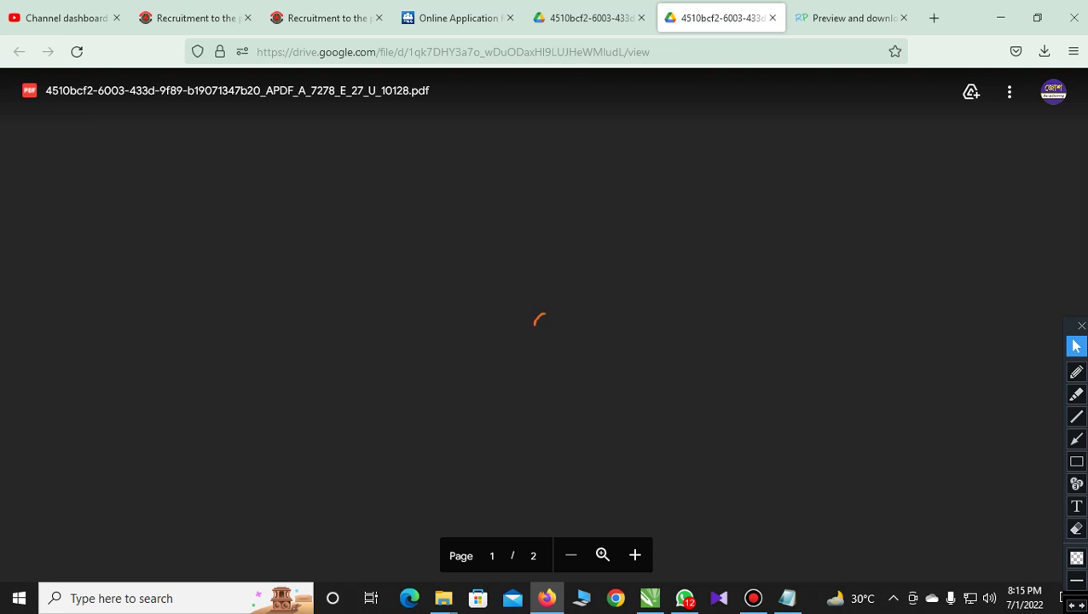
scroll(545, 341, "down", 5)
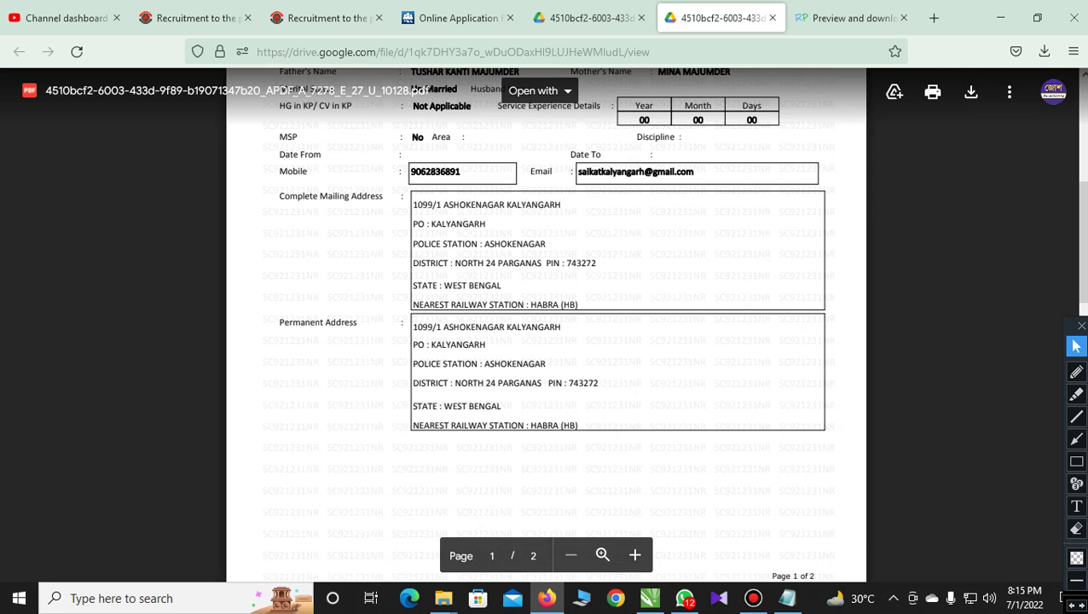
scroll(545, 341, "down", 15)
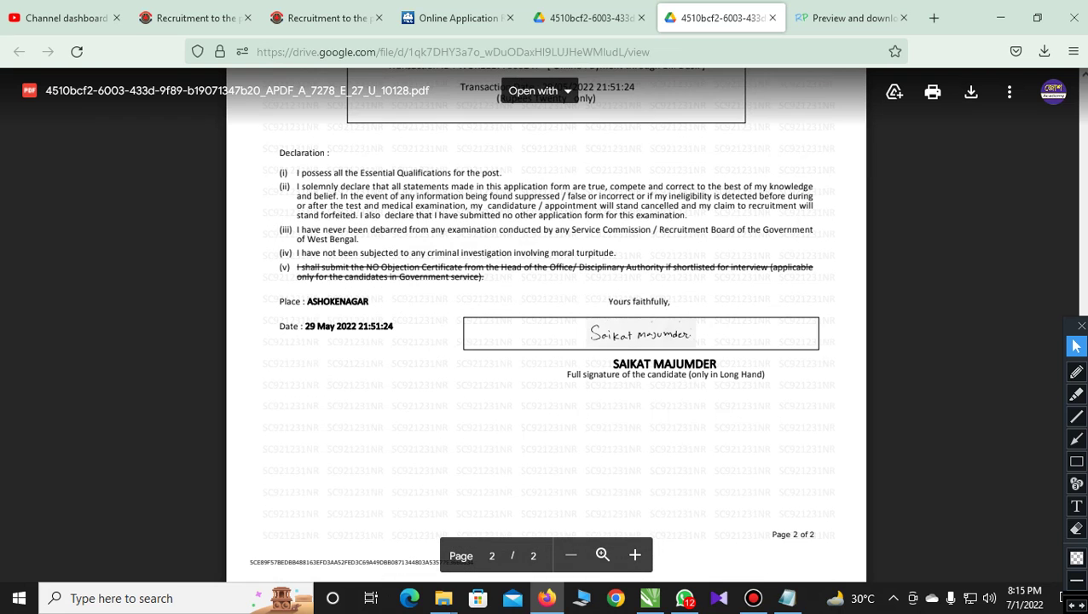
left_click(970, 92)
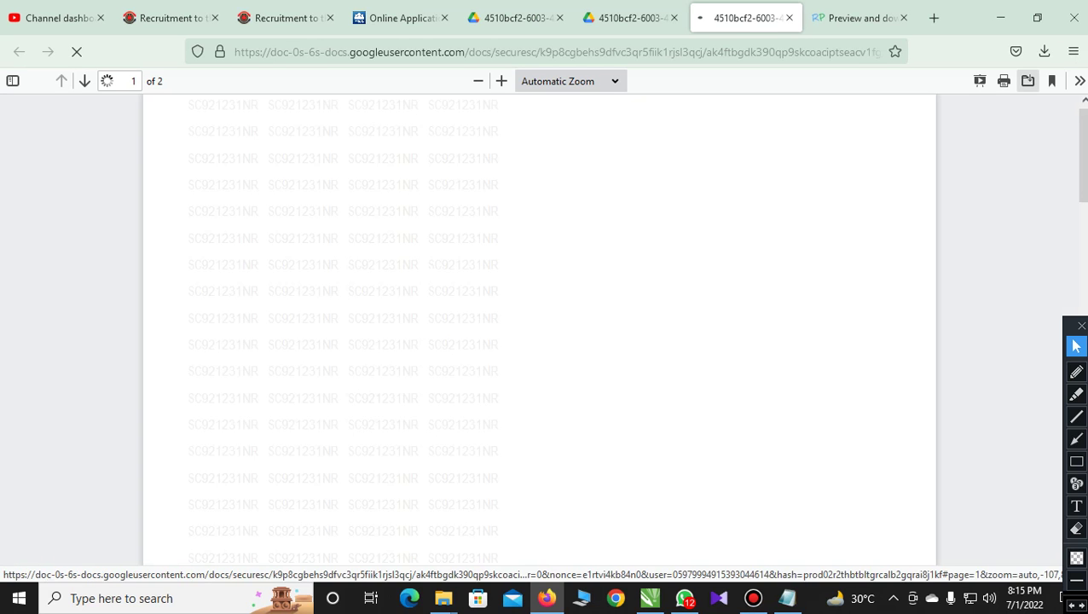
Start saving the application PDF to Downloads with the file name 'kp 011'.
key("ctrl+s")
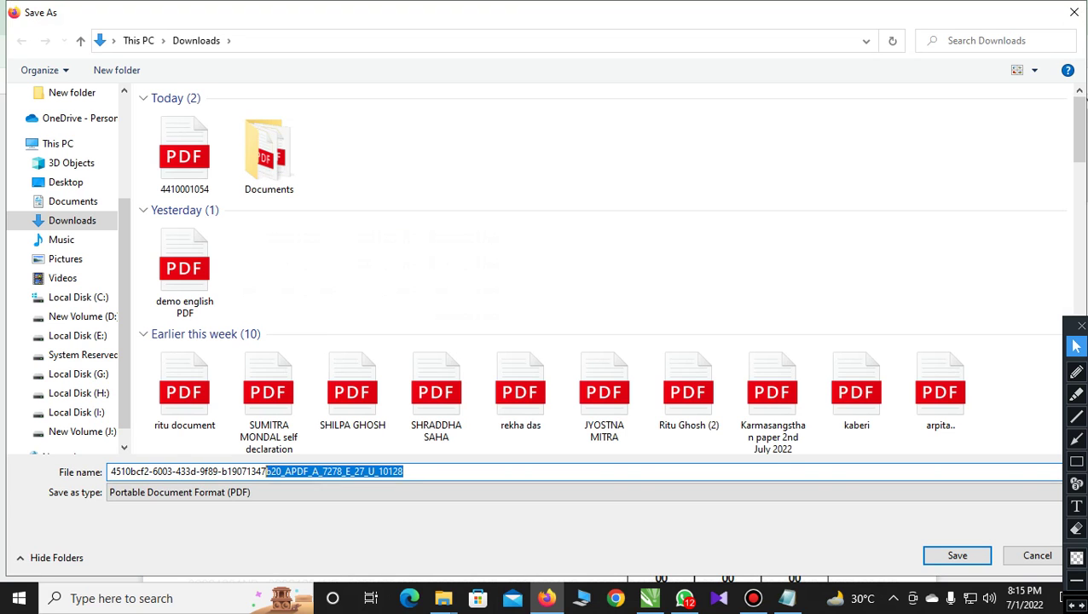
type("kp")
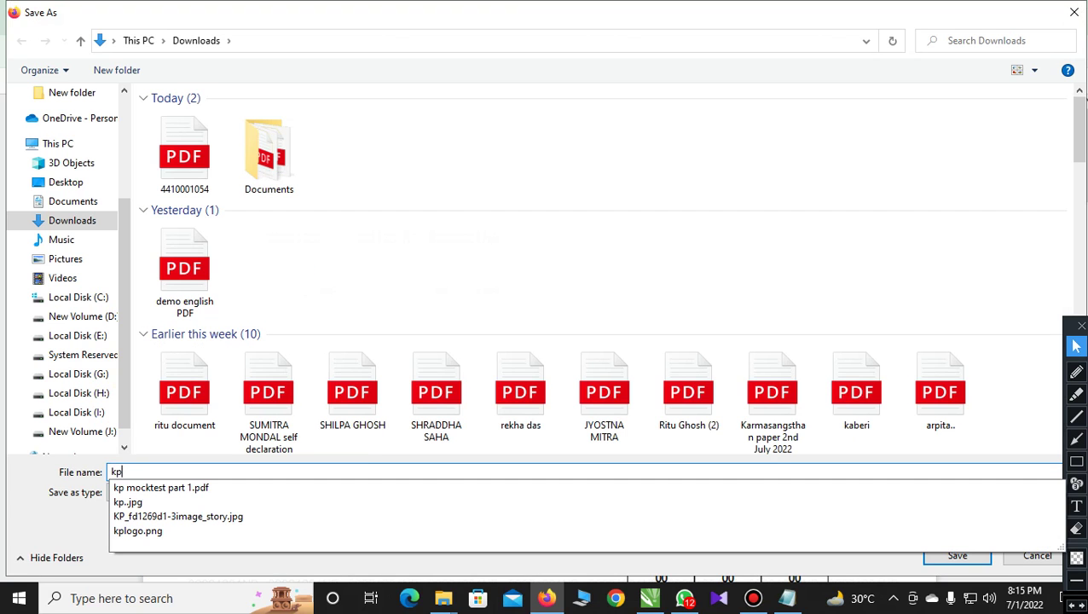